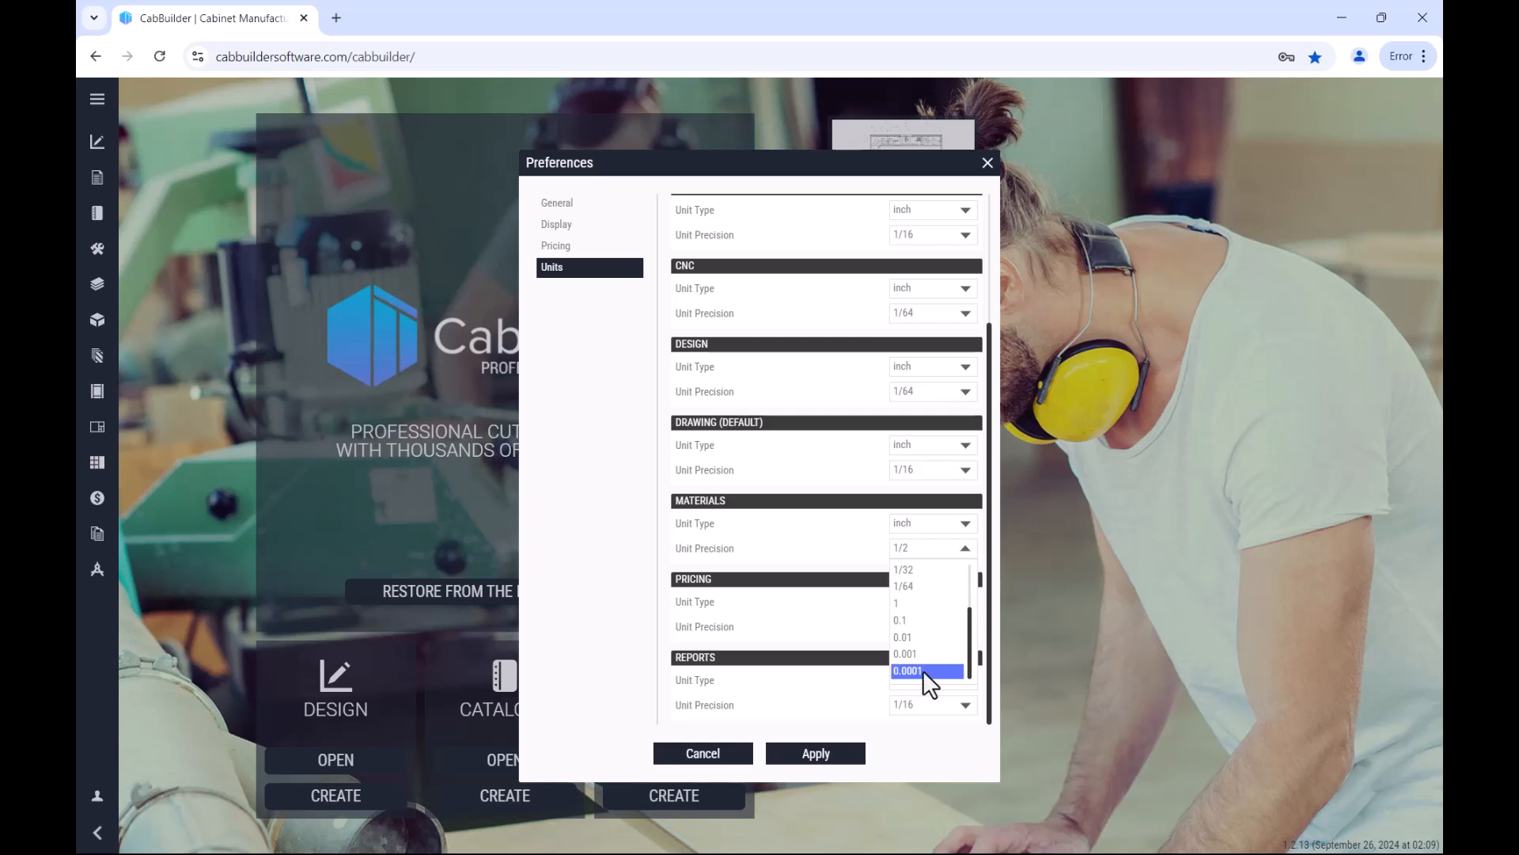
# Step: Set the Materials unit precision to 0.0001 and apply the preferences
pyautogui.click(932, 671)
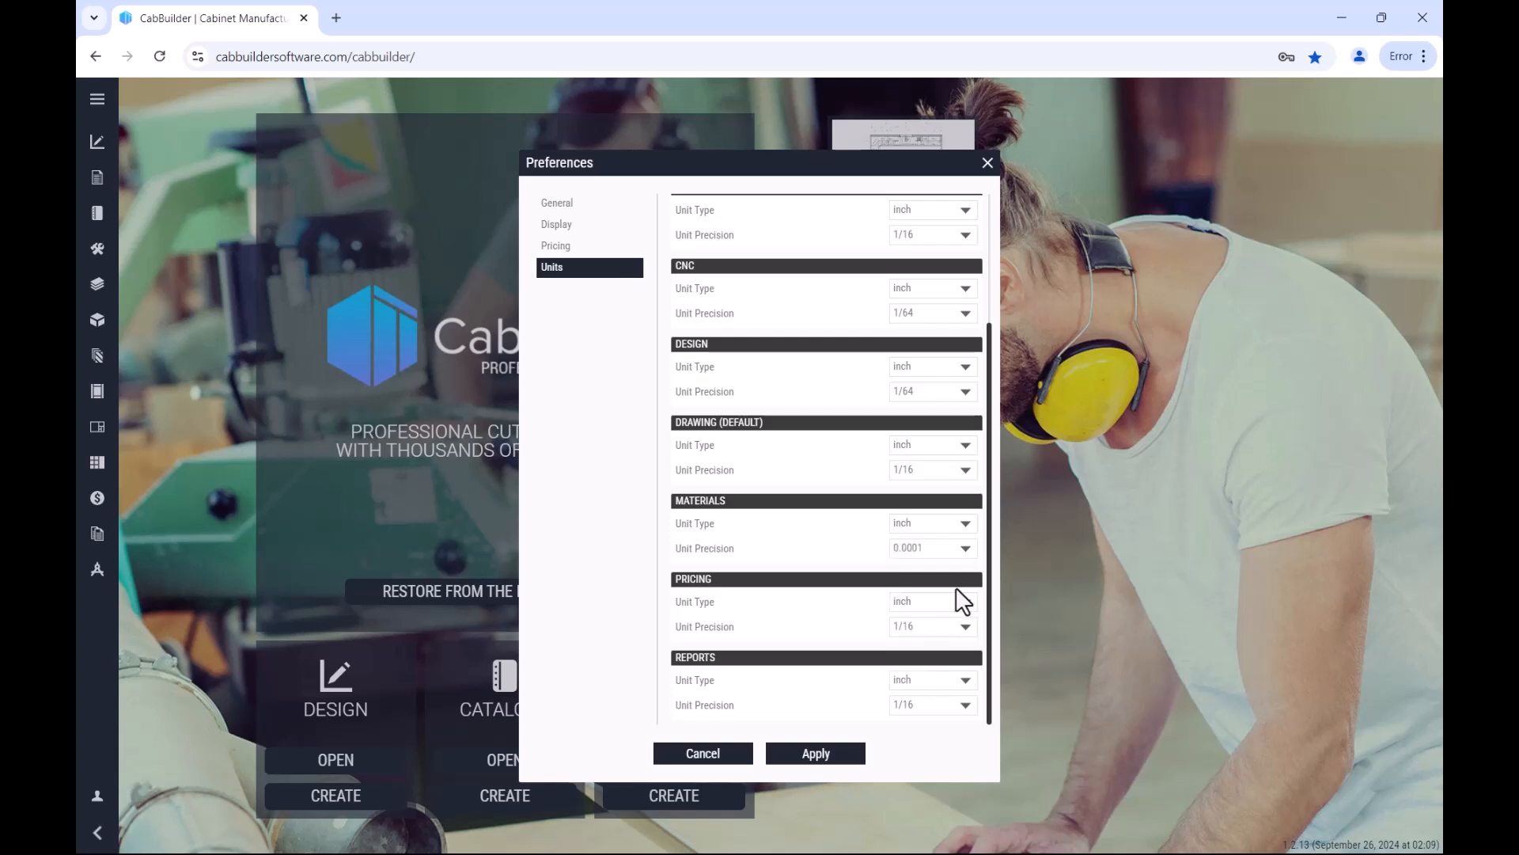
pyautogui.click(959, 549)
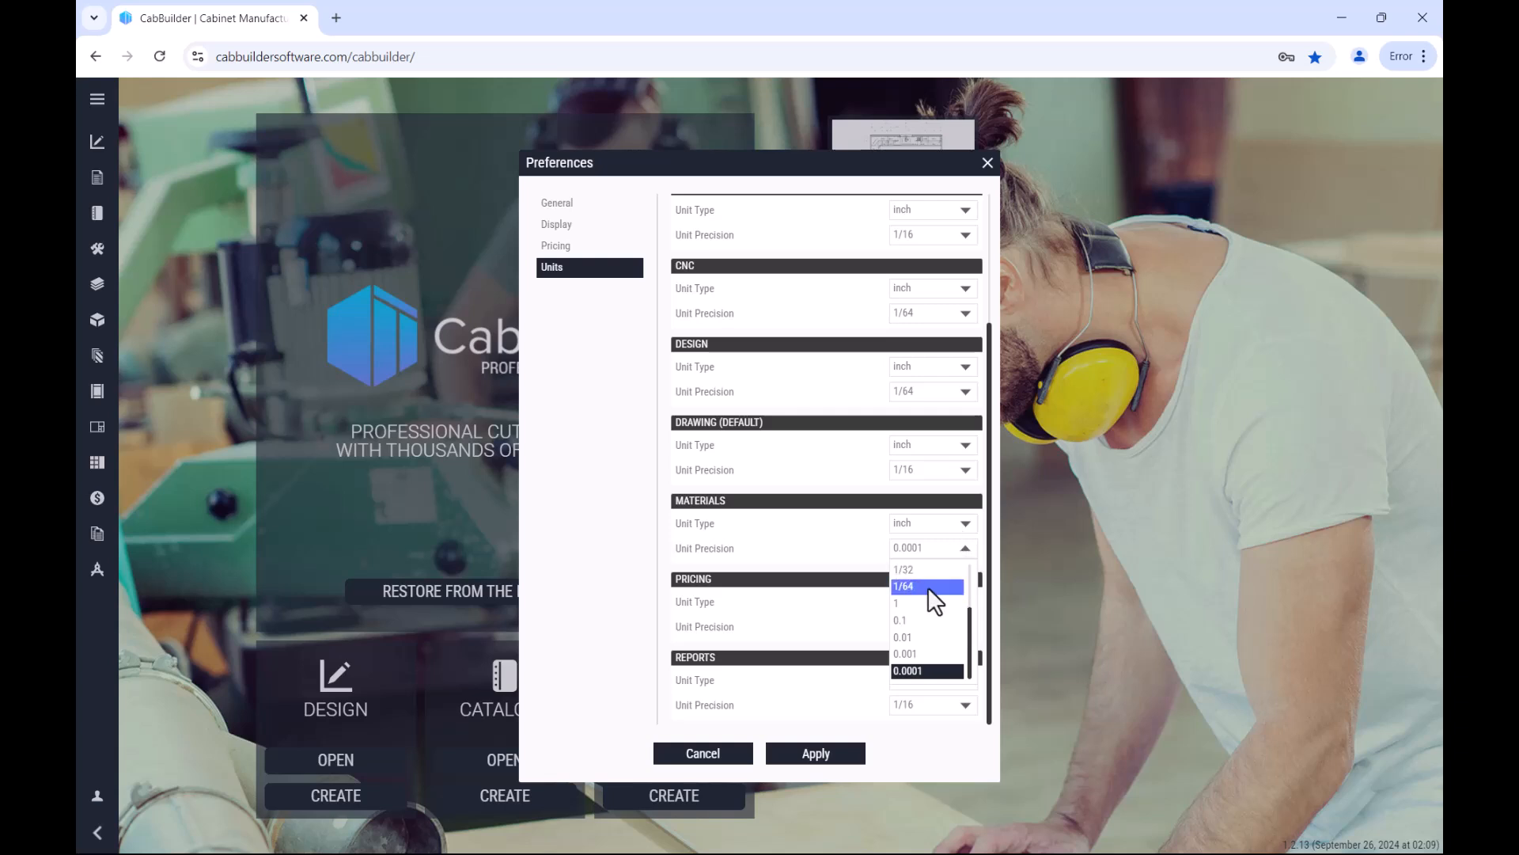
pyautogui.click(766, 549)
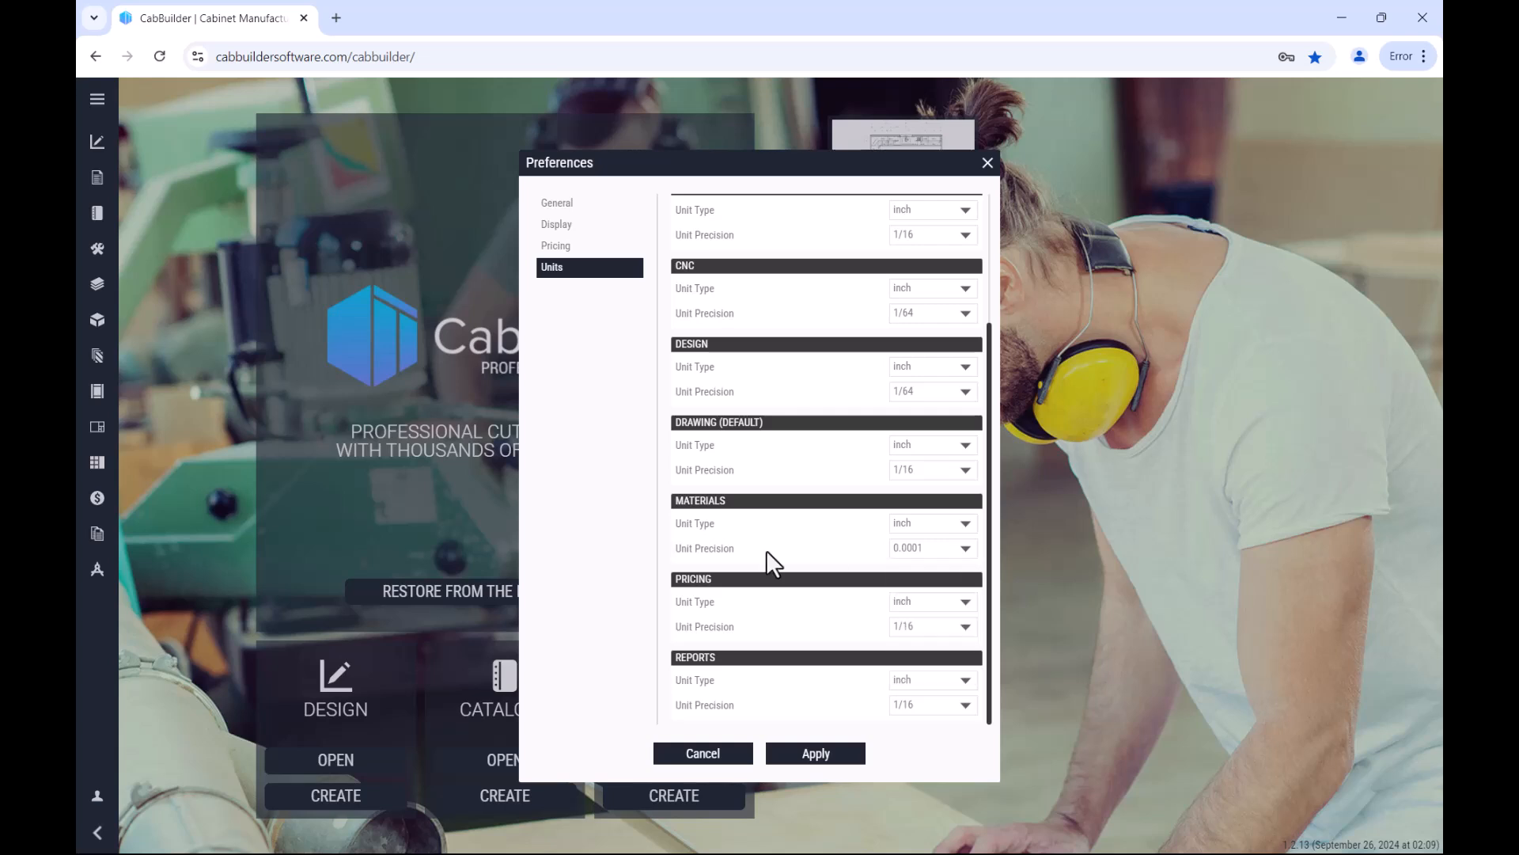
pyautogui.click(808, 756)
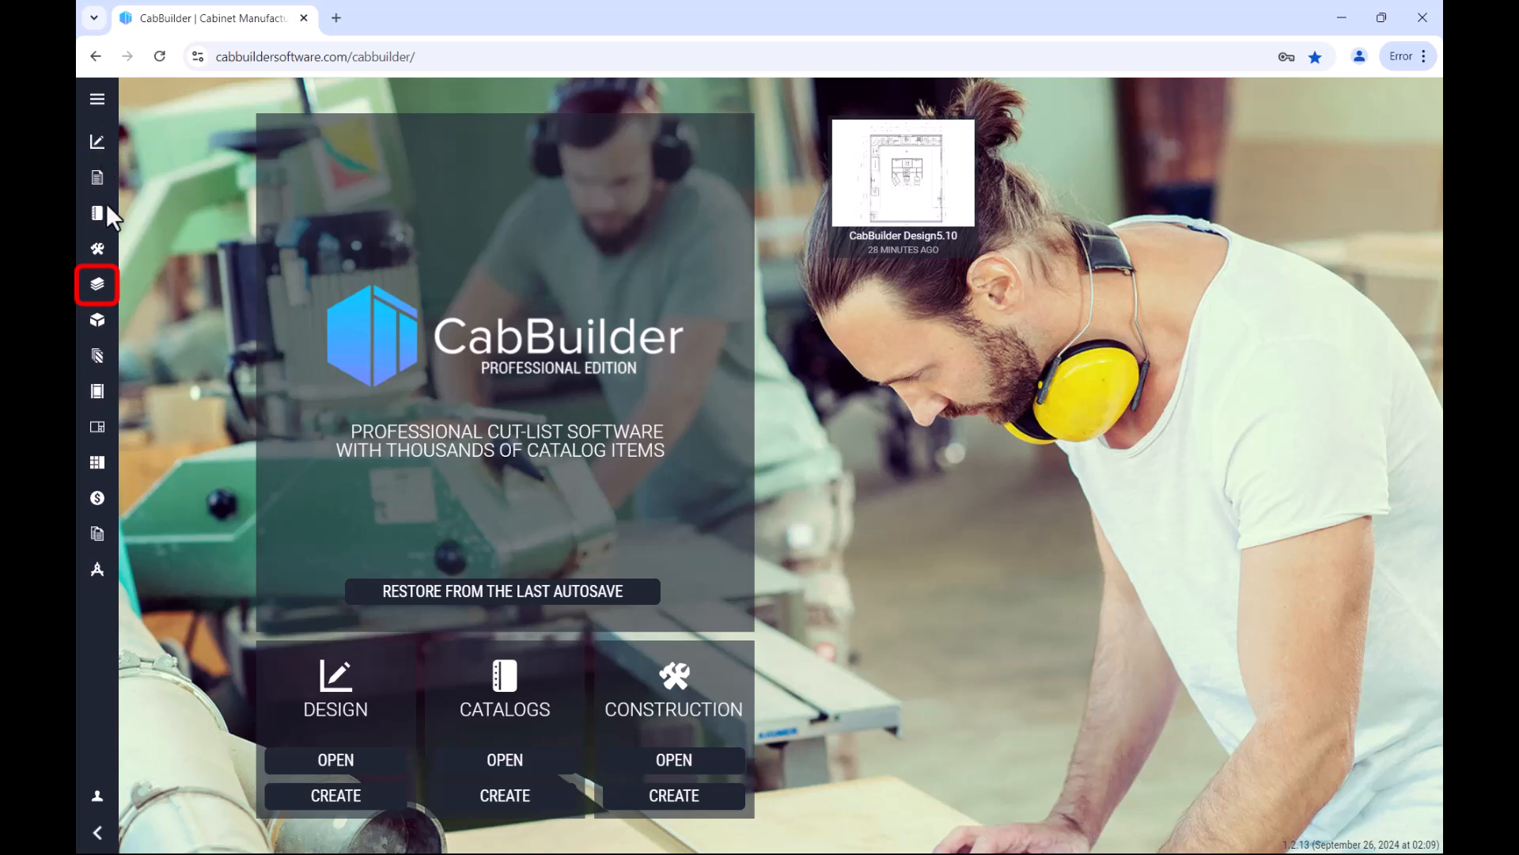
# Step: Open the materials library and look through the Panel Stock and Board Stock groups, including the 1/2 Solid Oak and 1/2 Solid Alder properties
pyautogui.click(97, 284)
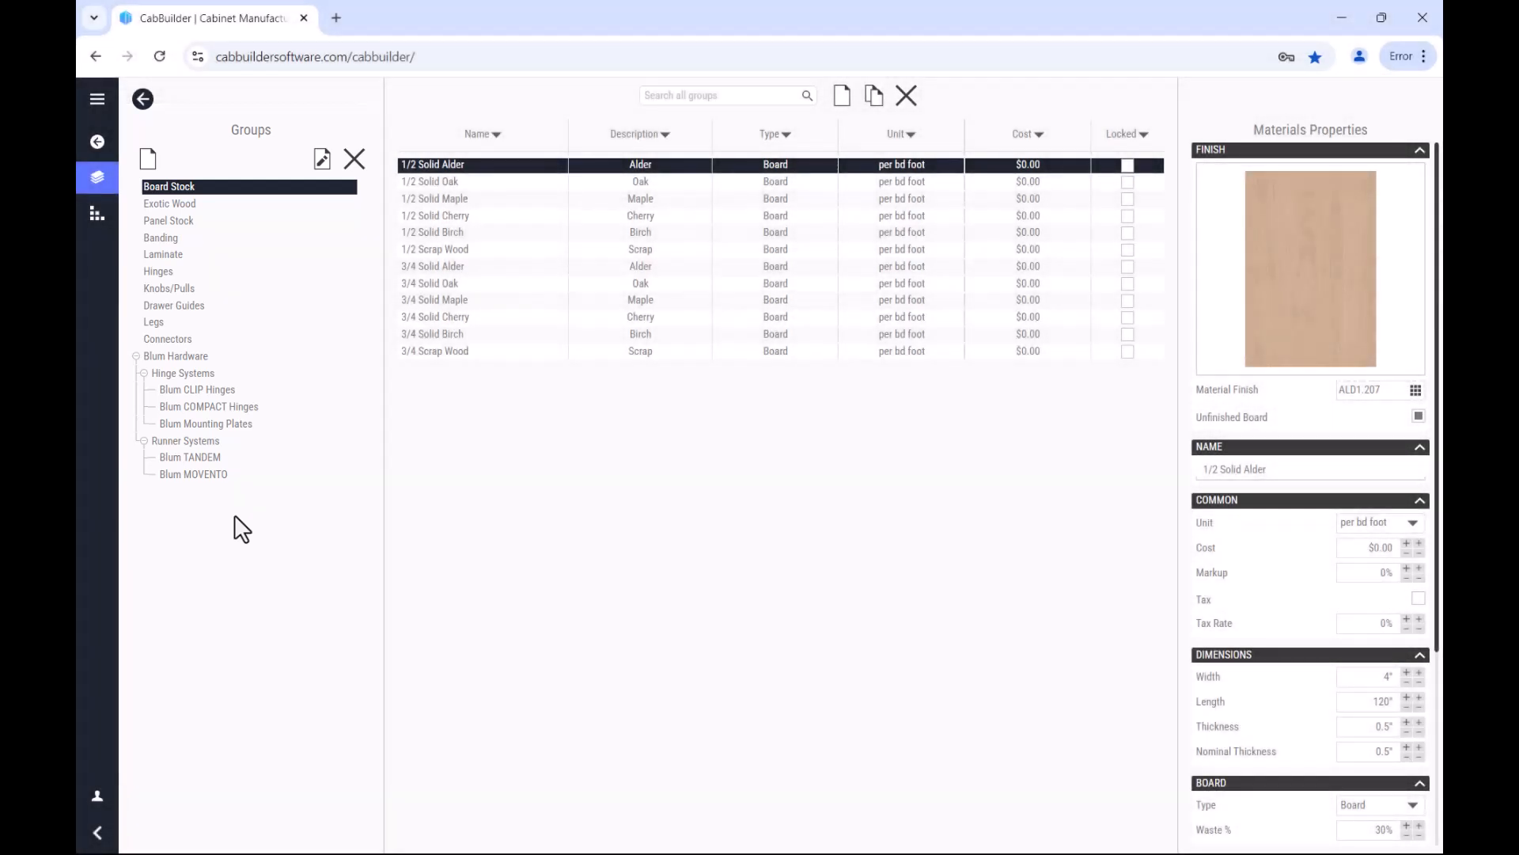
pyautogui.click(190, 220)
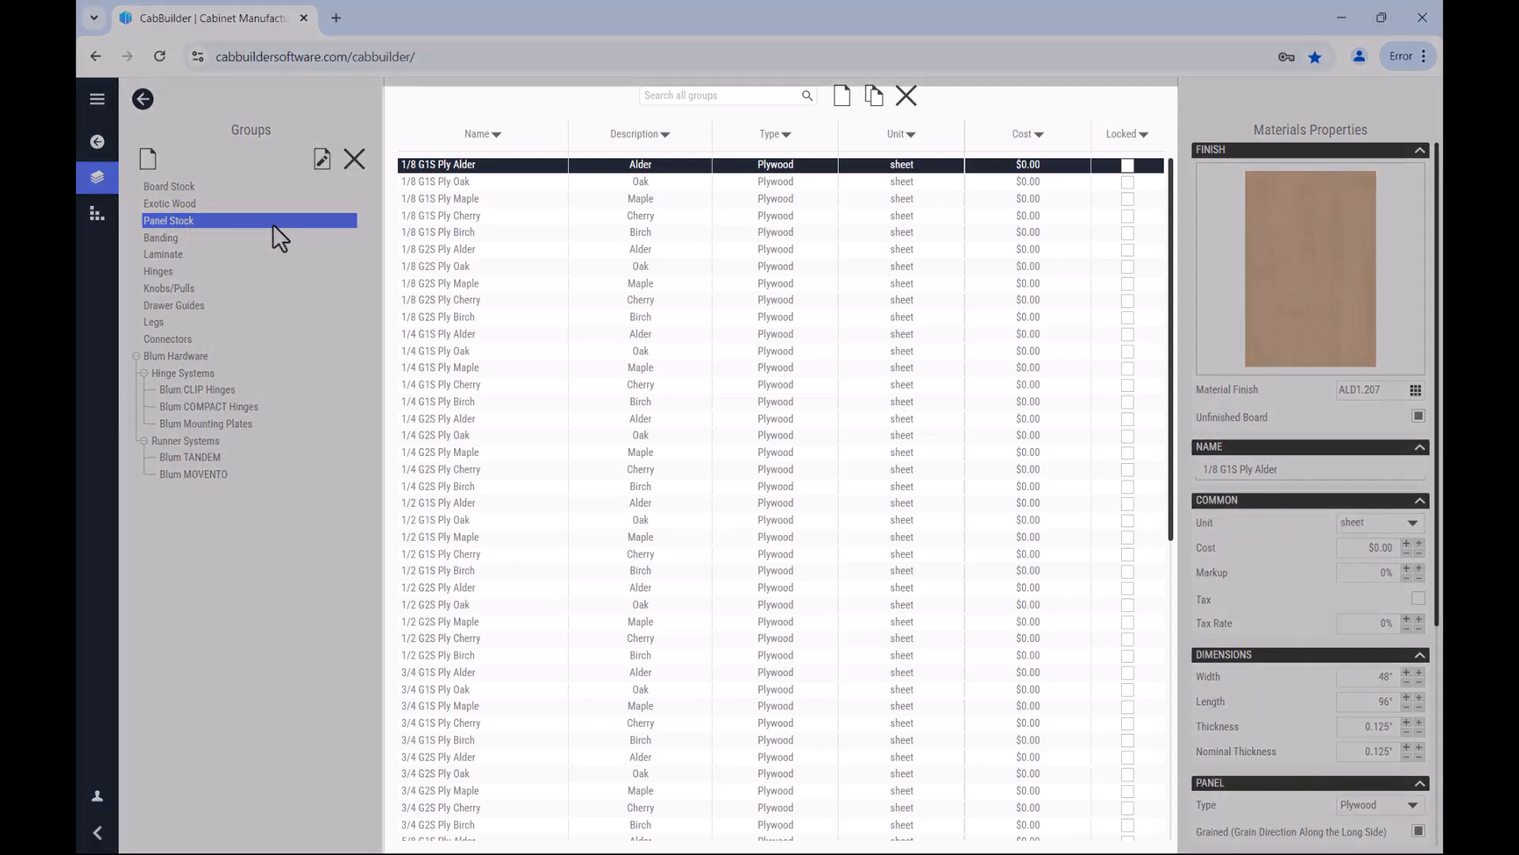
pyautogui.click(226, 184)
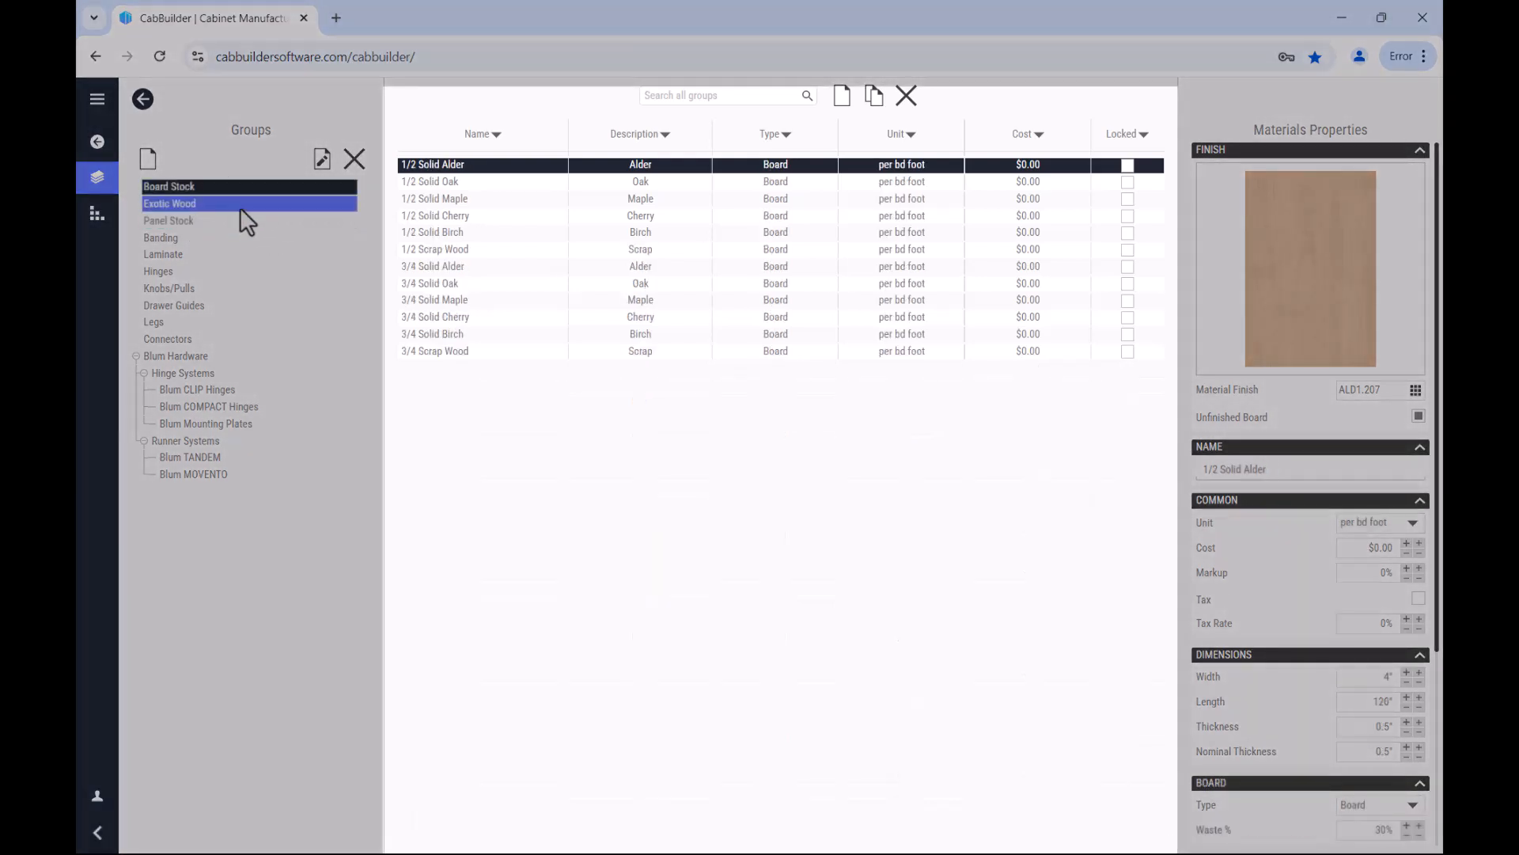
pyautogui.click(428, 186)
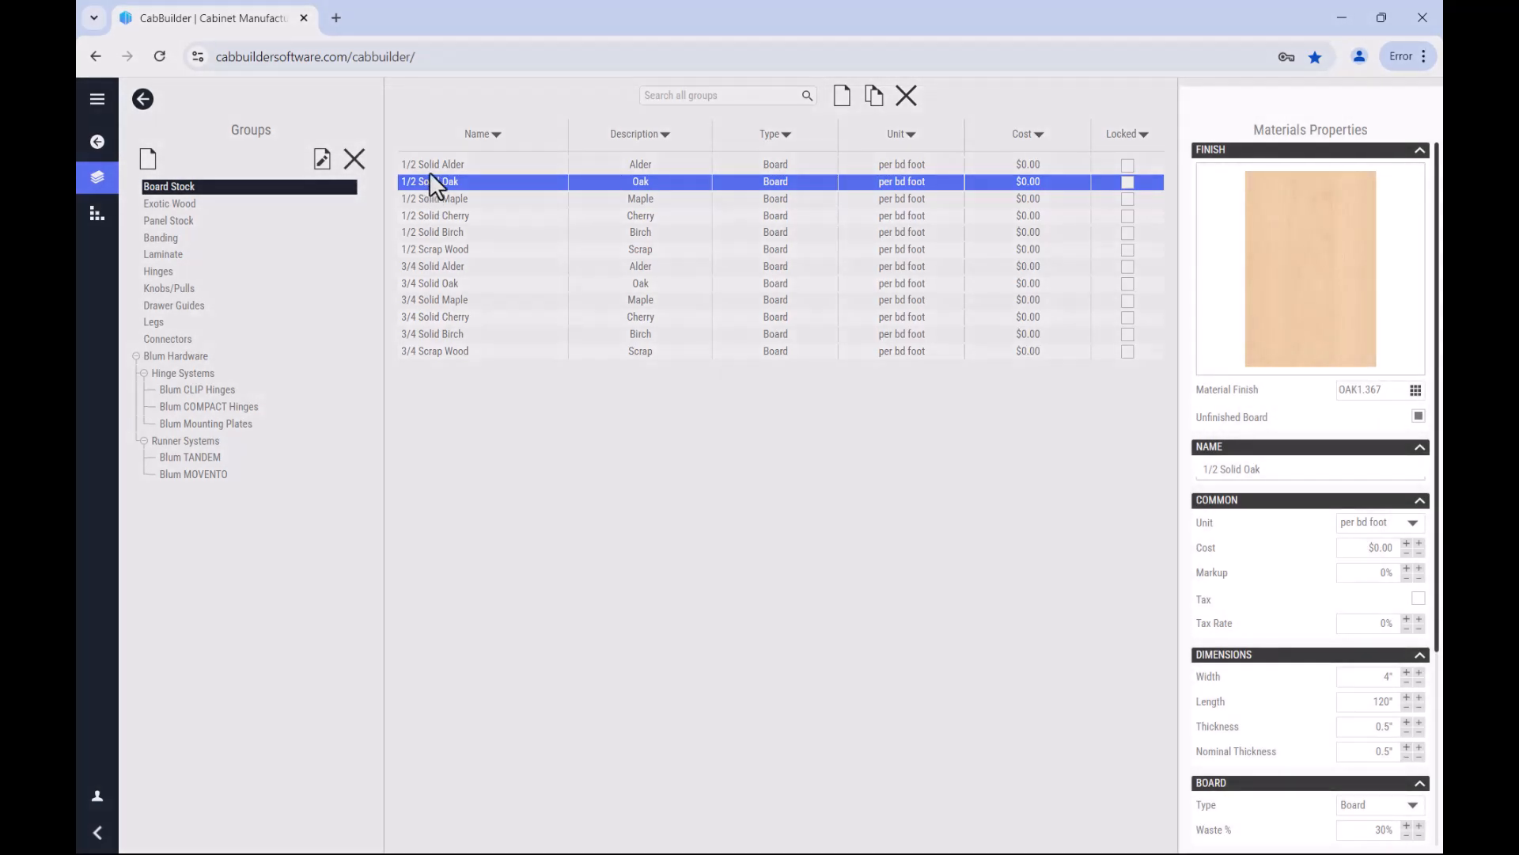
pyautogui.click(432, 164)
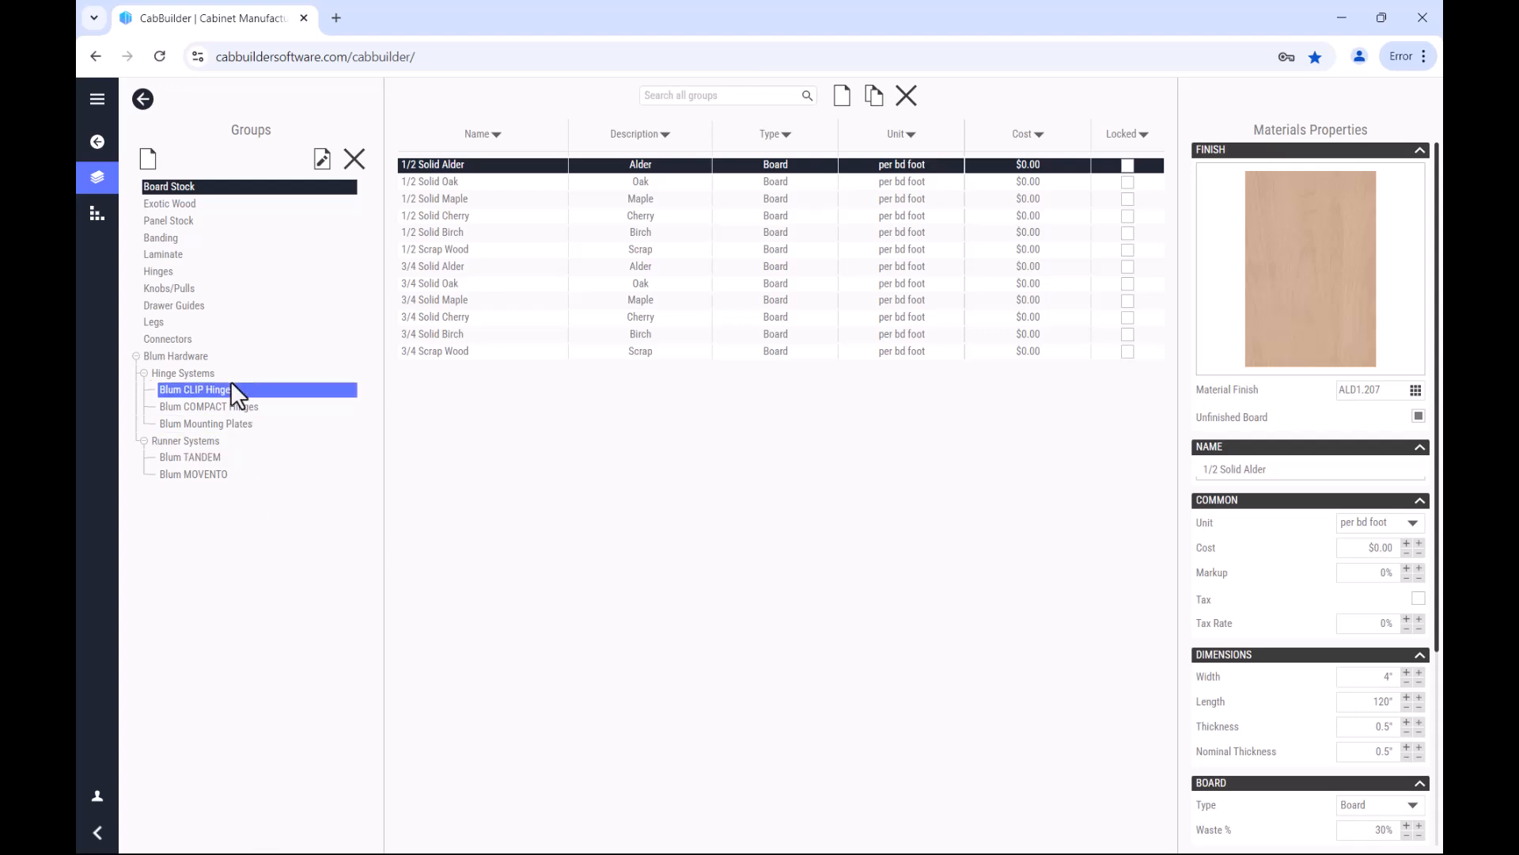
# Step: Create a materials group named "SampleMaterial Group"
pyautogui.click(148, 158)
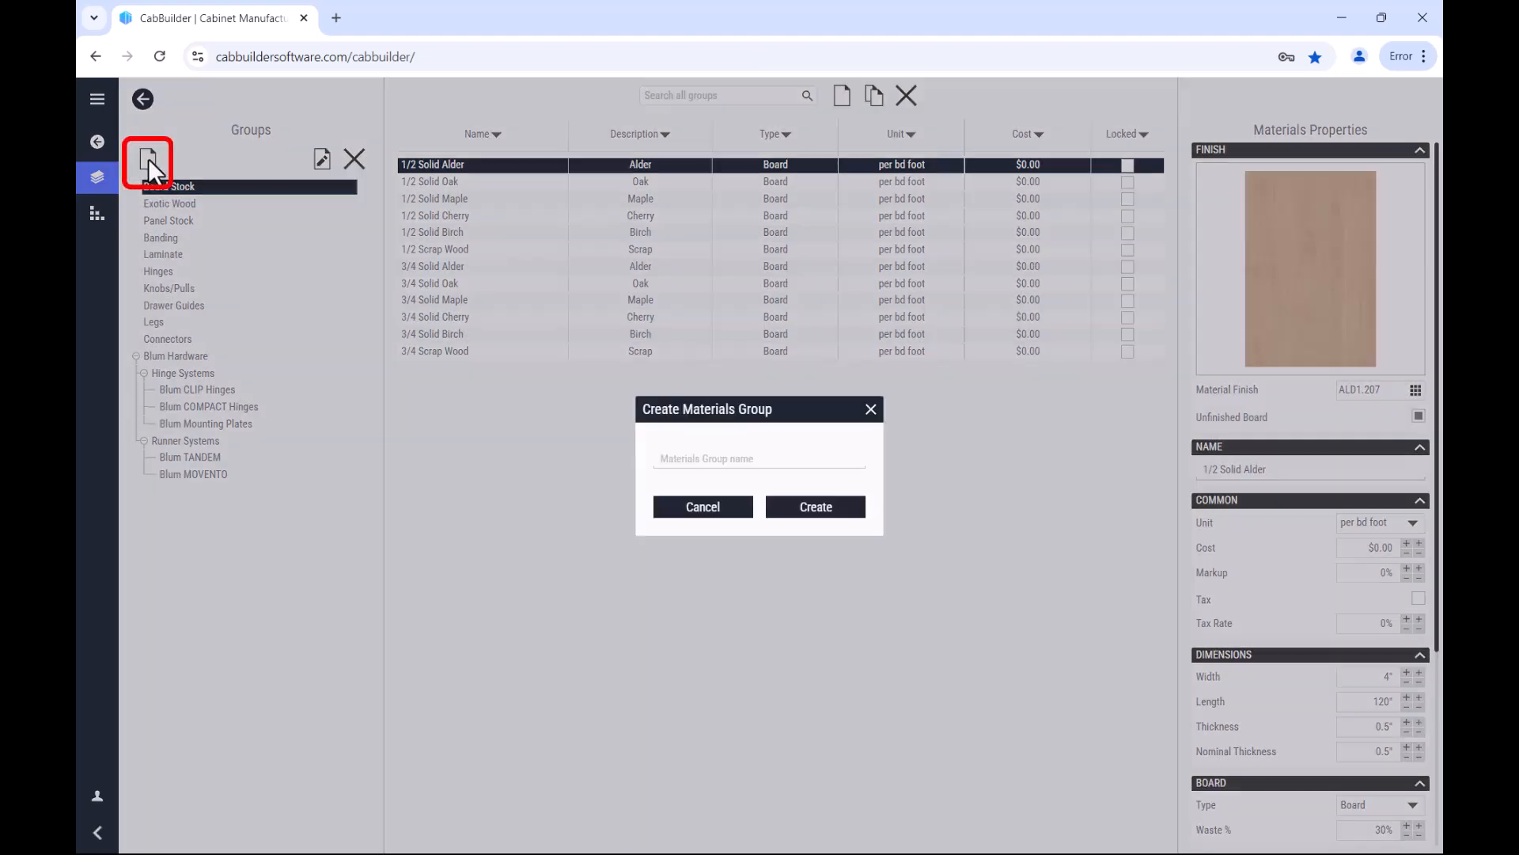
pyautogui.click(737, 463)
pyautogui.write('SampleMaterial Group')
pyautogui.click(814, 507)
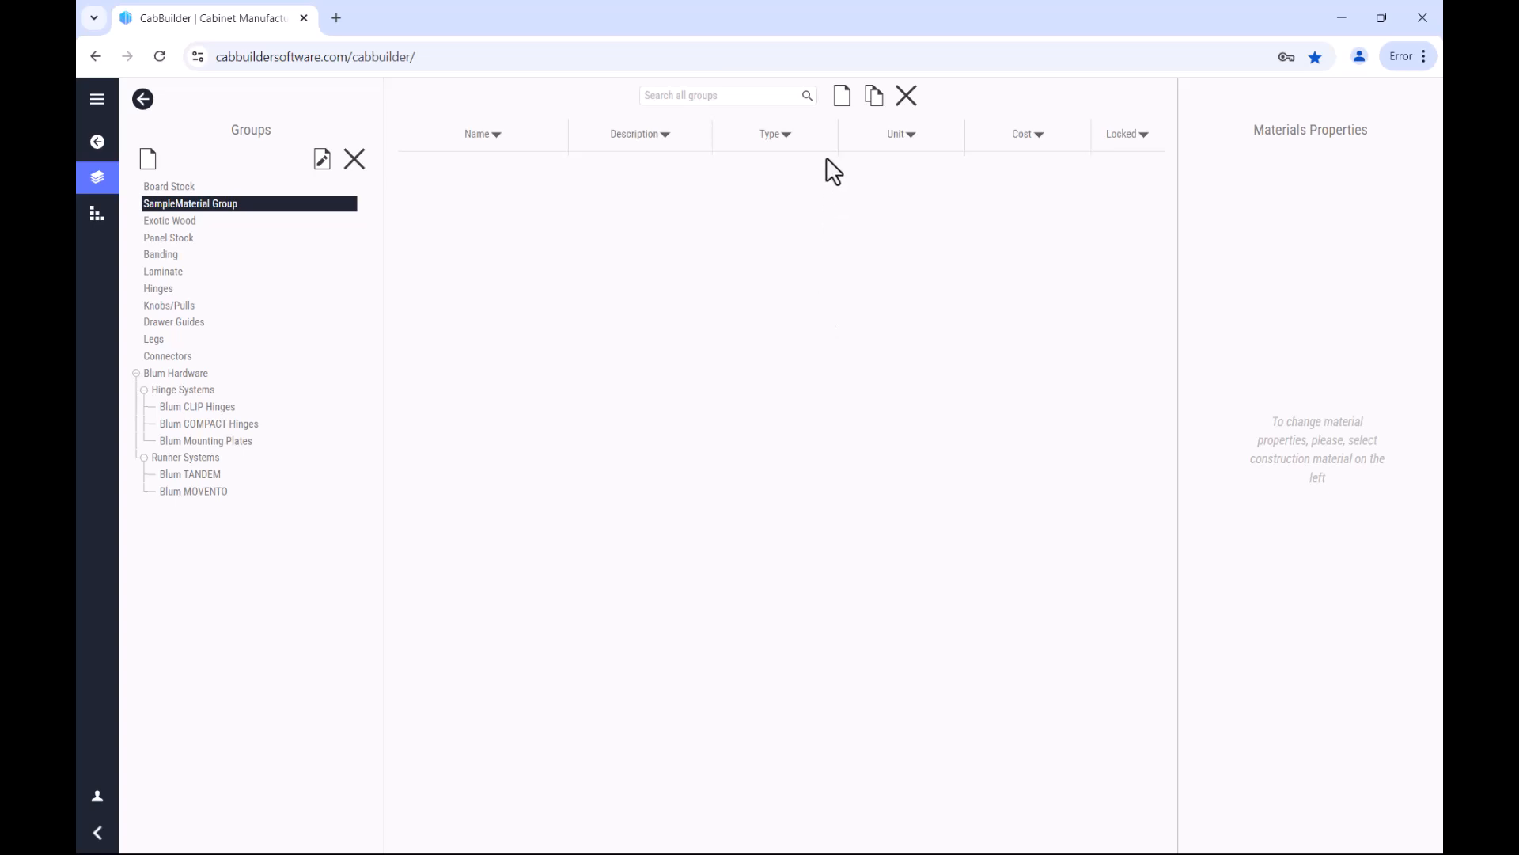
# Step: Create a Wood Board material named Sample 3/4" Hardwood in the SampleMaterial Group
pyautogui.click(841, 99)
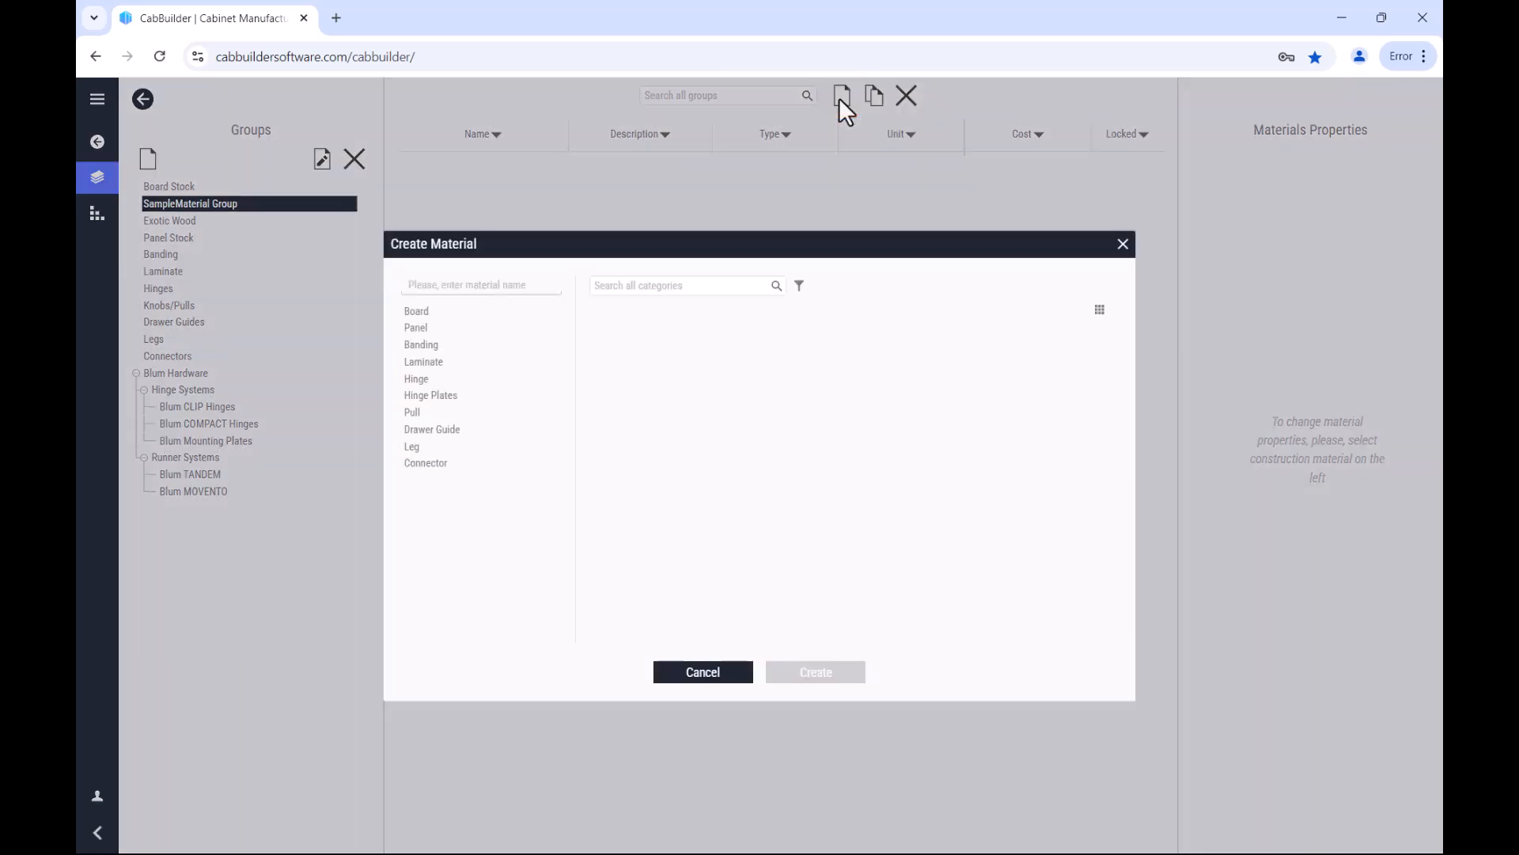
pyautogui.click(466, 311)
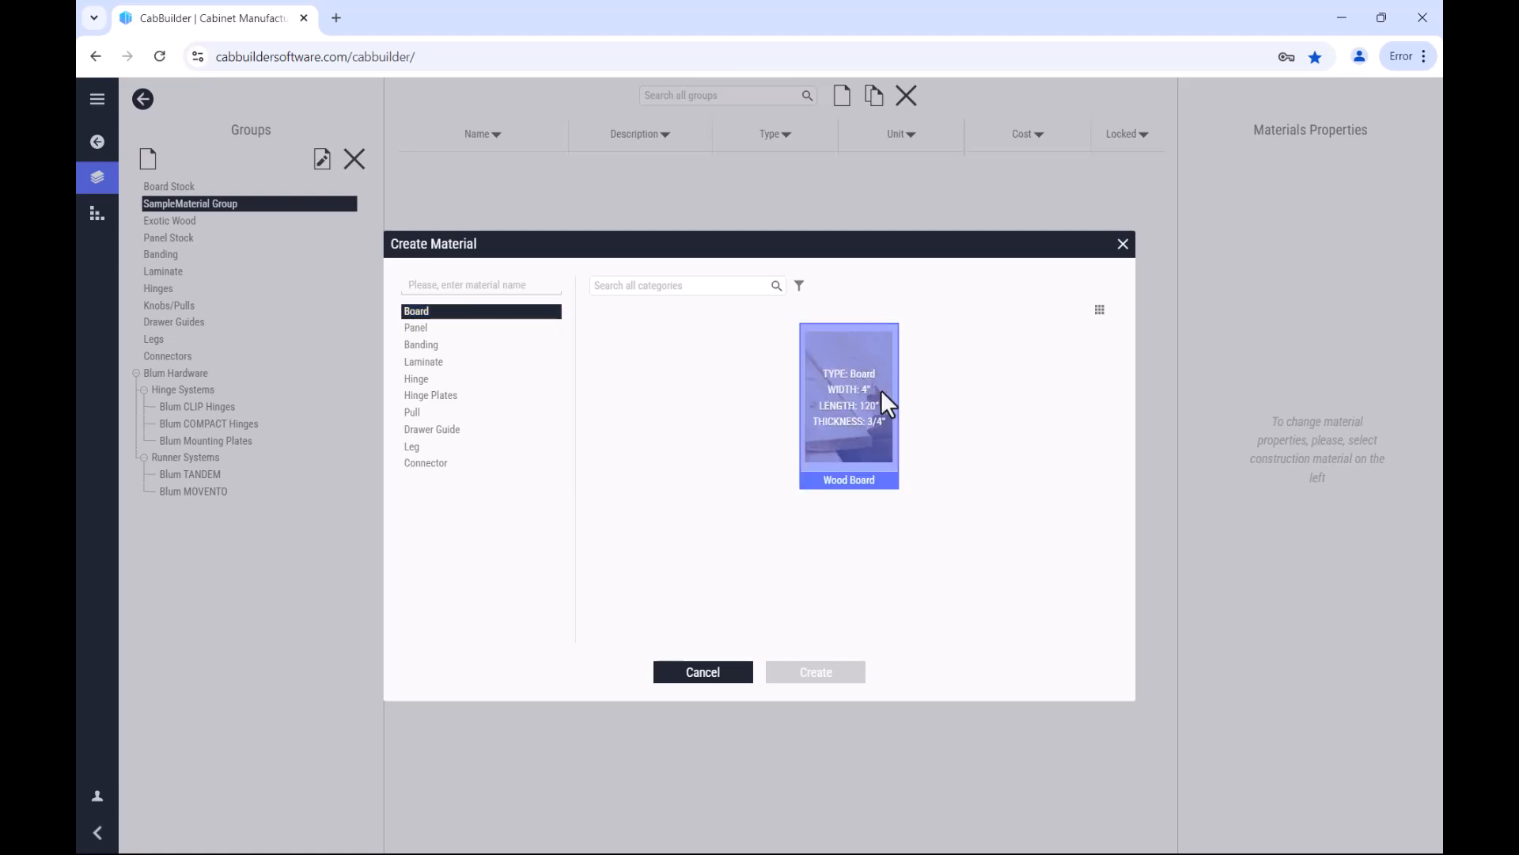
pyautogui.click(881, 390)
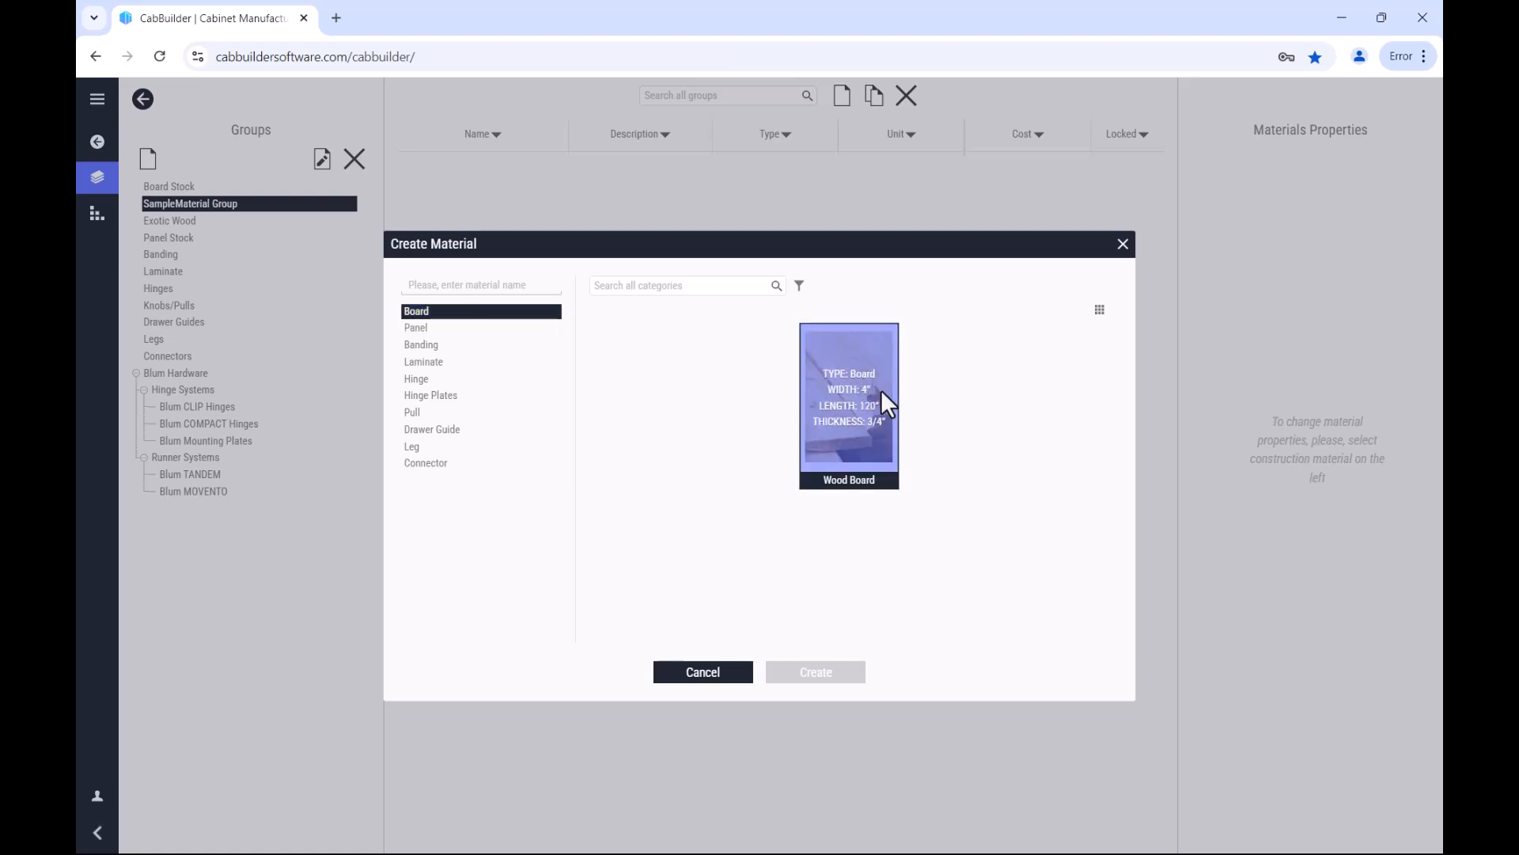
pyautogui.click(490, 287)
pyautogui.write('Sample 3/4" Hardwood')
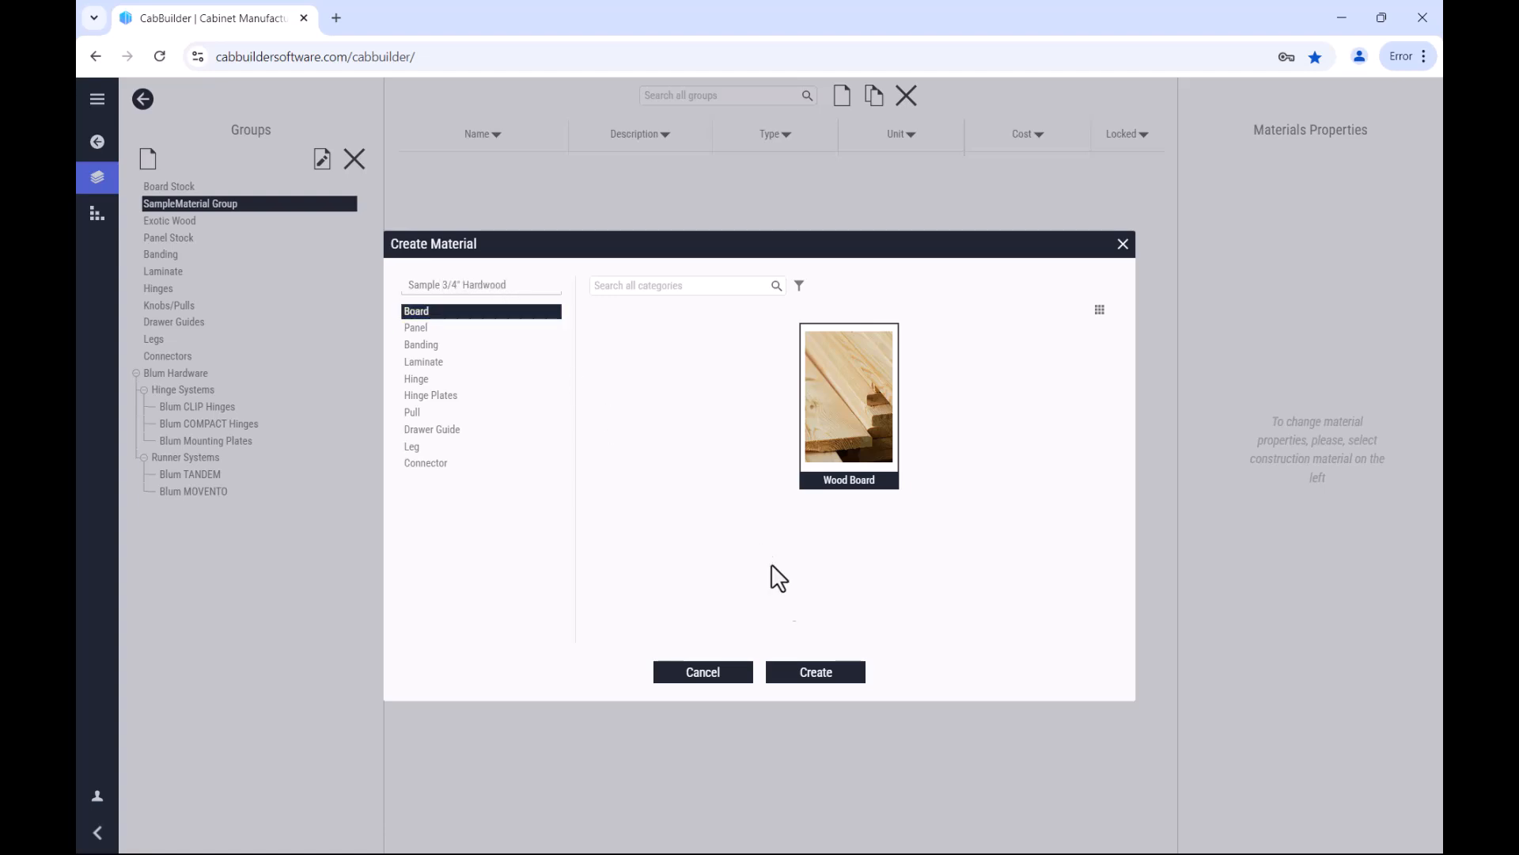
pyautogui.click(855, 675)
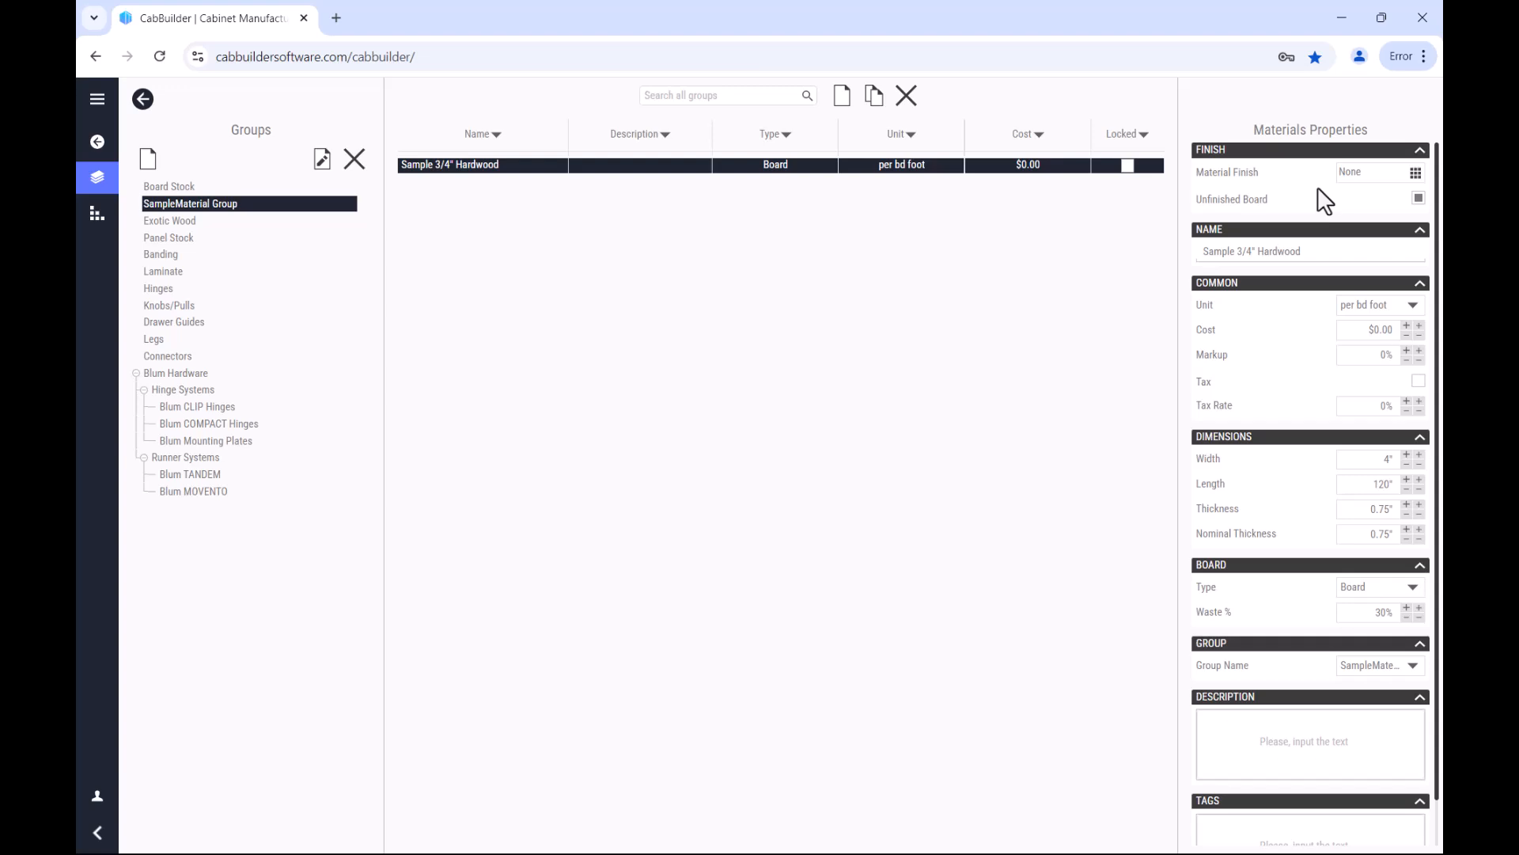
# Step: Assign the ALD.560 finish from the Alder Dark collection to the hardwood board
pyautogui.click(1415, 174)
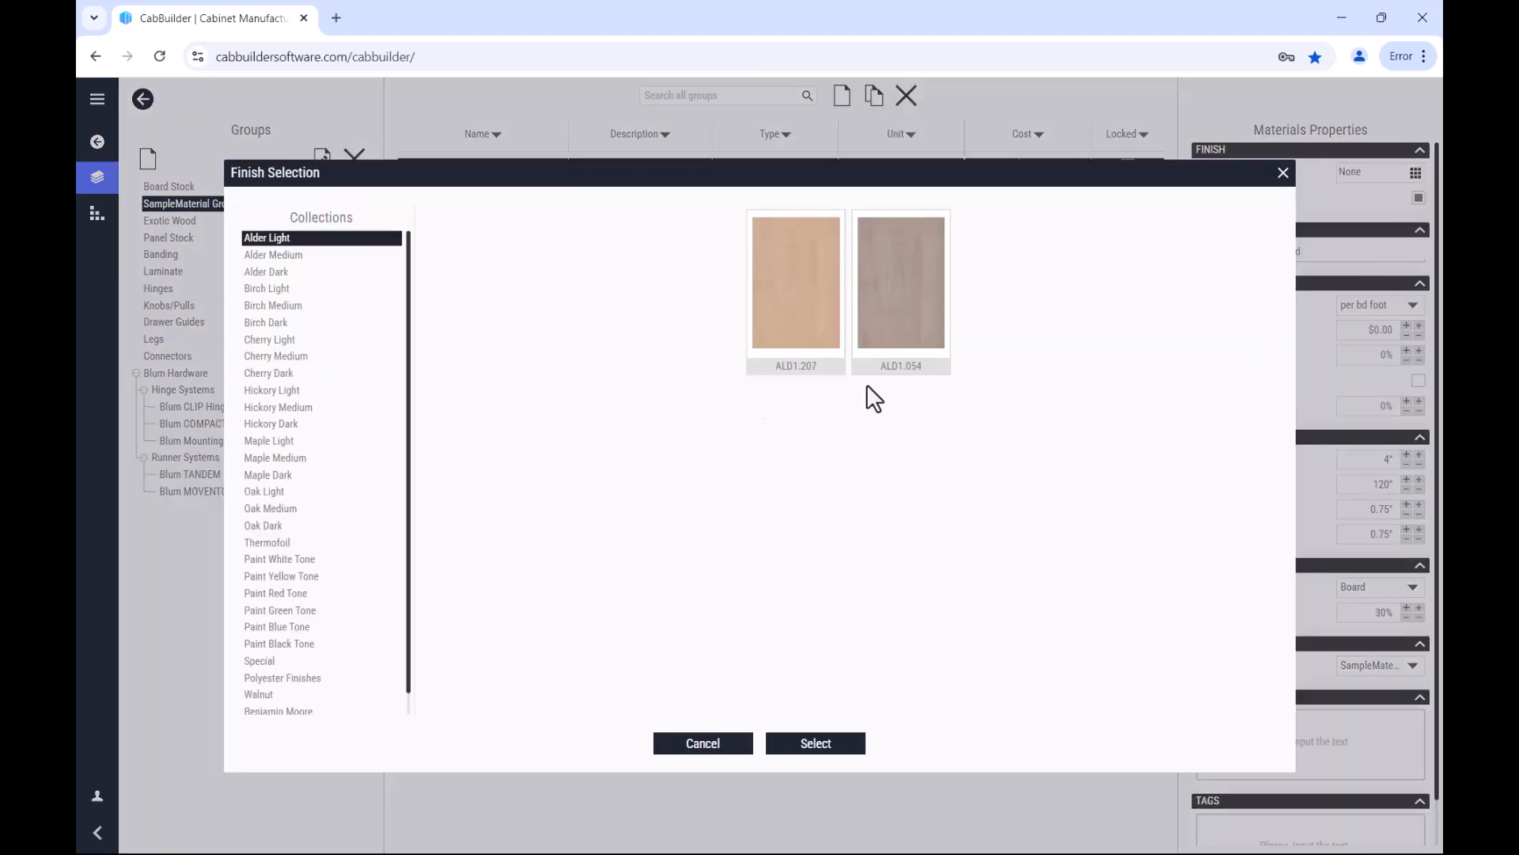
pyautogui.click(312, 269)
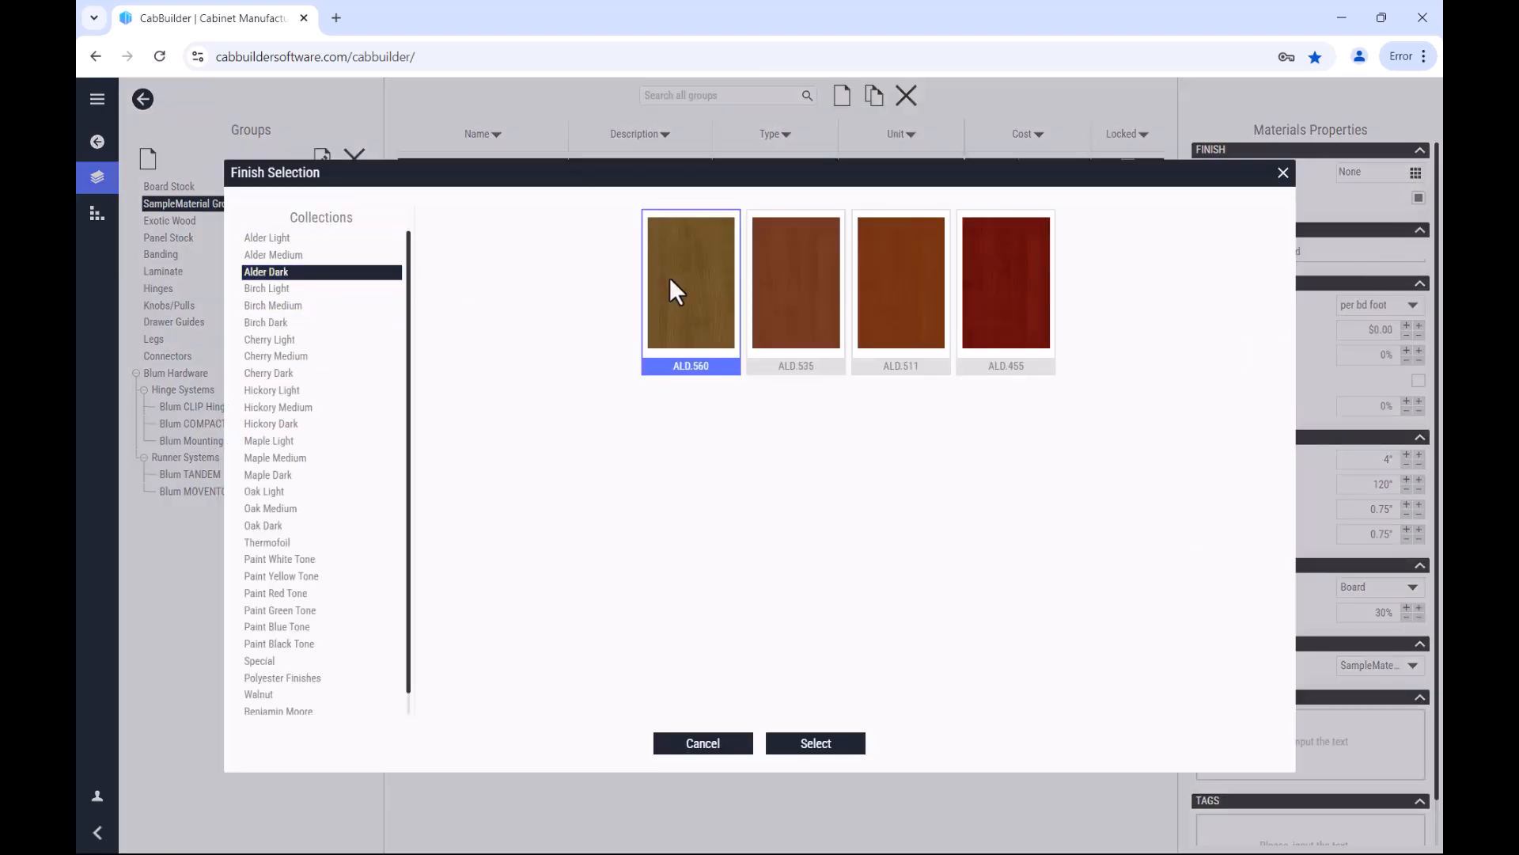
pyautogui.click(675, 279)
pyautogui.click(844, 747)
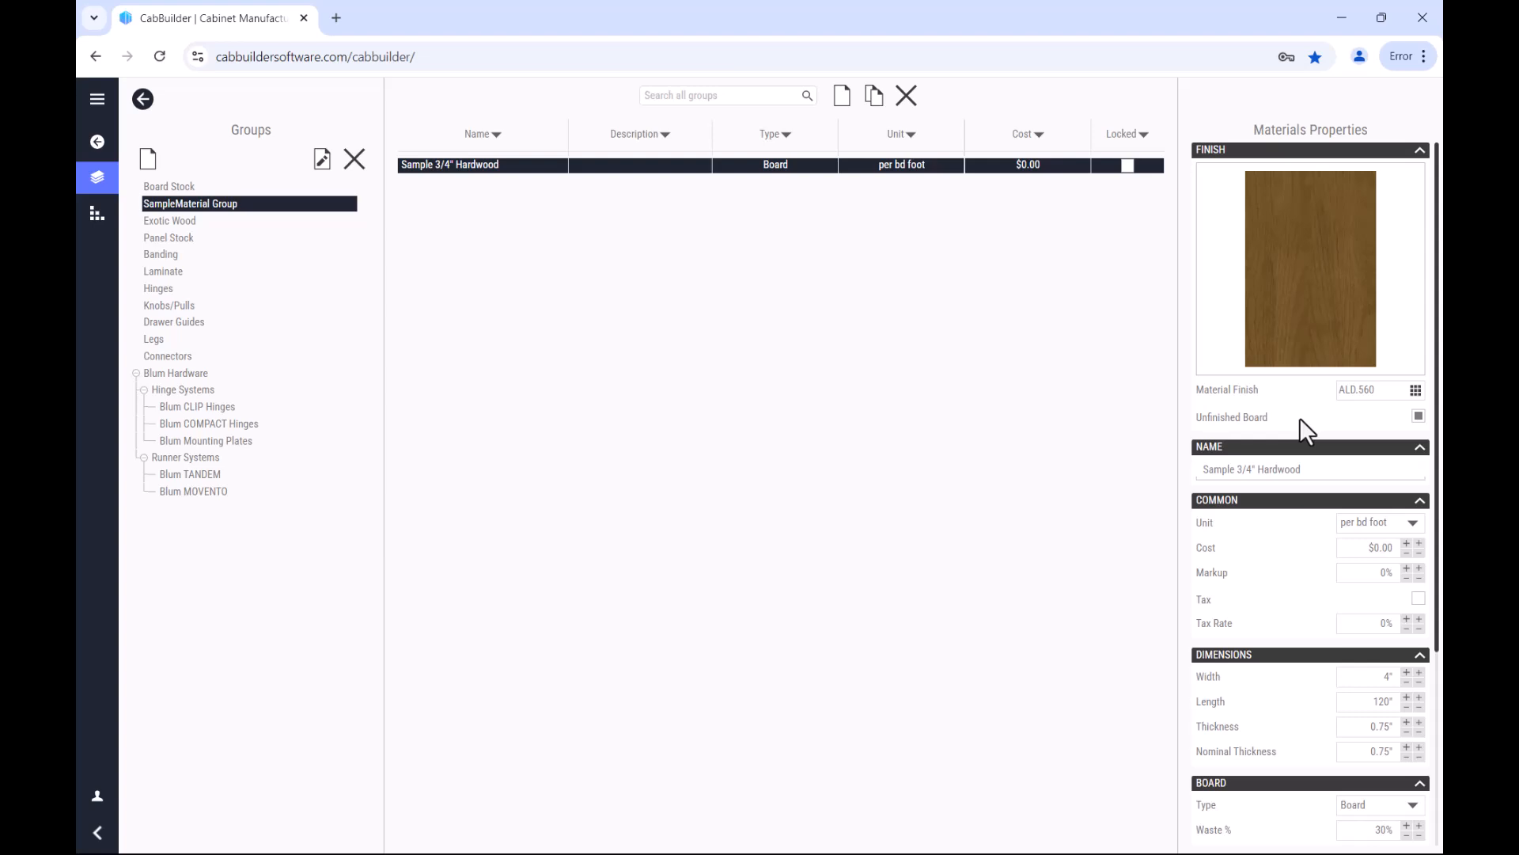
# Step: Set the hardwood board's thickness to 0.7"
pyautogui.scroll(-3, 1302, 419)
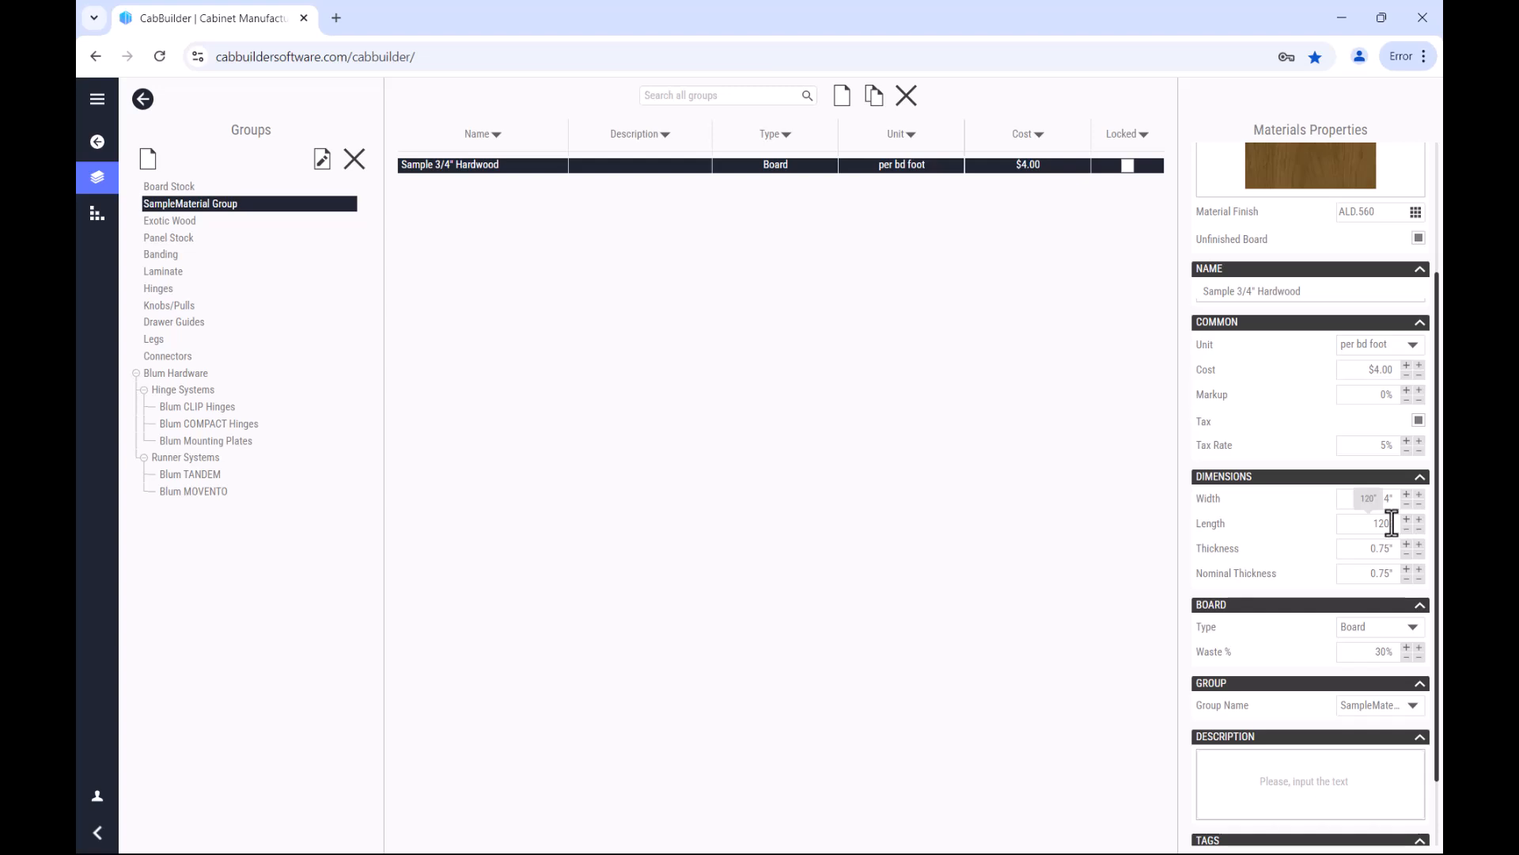
pyautogui.moveTo(1392, 550); pyautogui.dragTo(1346, 540)
pyautogui.click(1364, 574)
pyautogui.click(1347, 573)
pyautogui.moveTo(1346, 573); pyautogui.dragTo(1395, 574)
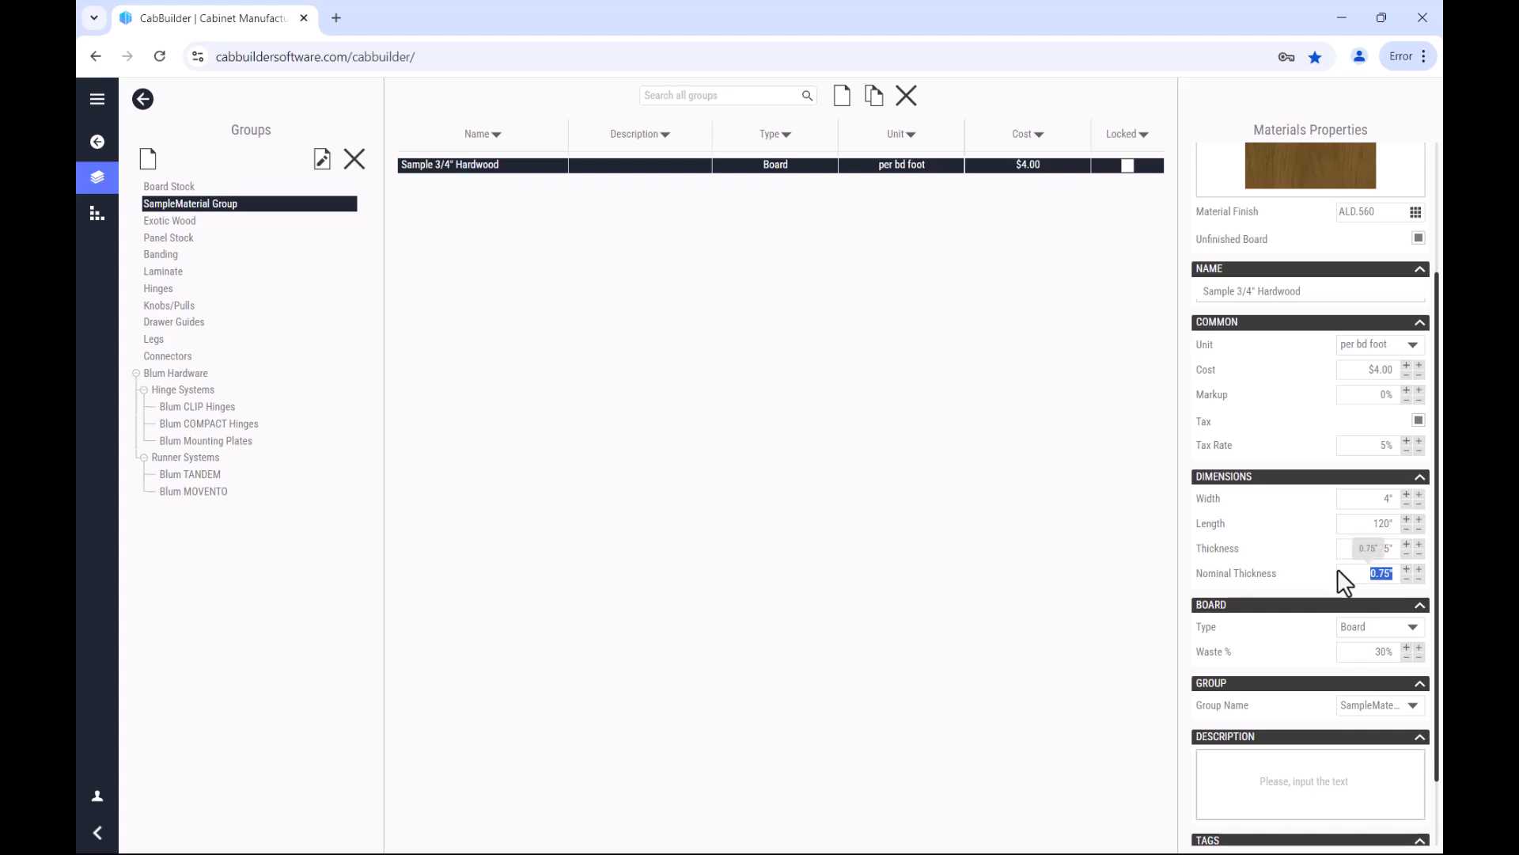
pyautogui.click(1369, 547)
pyautogui.doubleClick(1369, 548)
pyautogui.press('BackSpace')
pyautogui.doubleClick(1387, 548)
pyautogui.click(1356, 572)
pyautogui.moveTo(1357, 573); pyautogui.dragTo(1397, 574)
# Step: Examine the hardwood board's type and group name options and its description and tags fields
pyautogui.click(1413, 628)
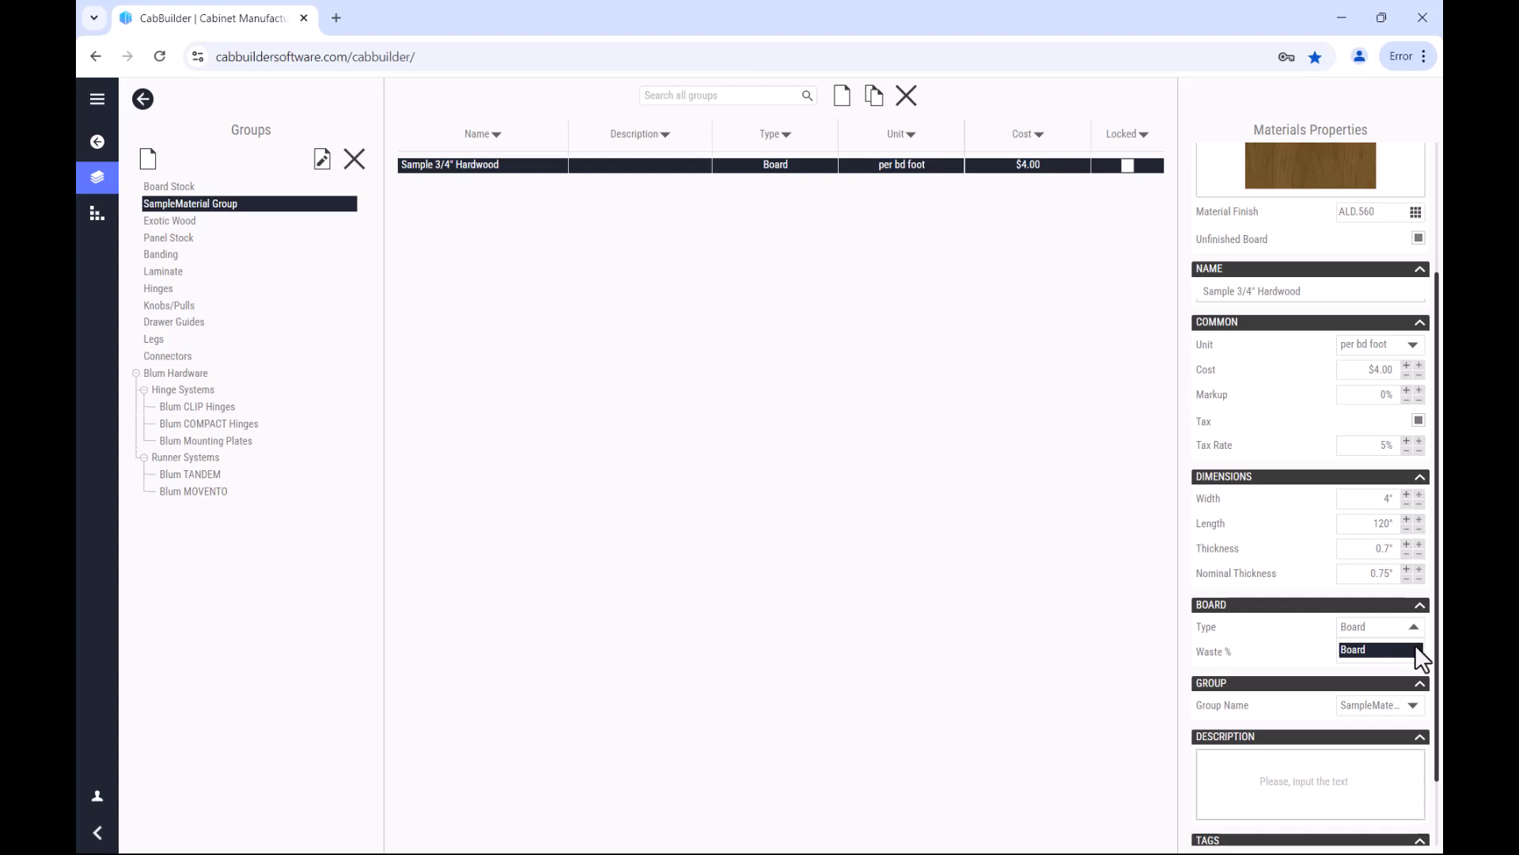
pyautogui.click(1417, 652)
pyautogui.click(1406, 649)
pyautogui.click(1415, 706)
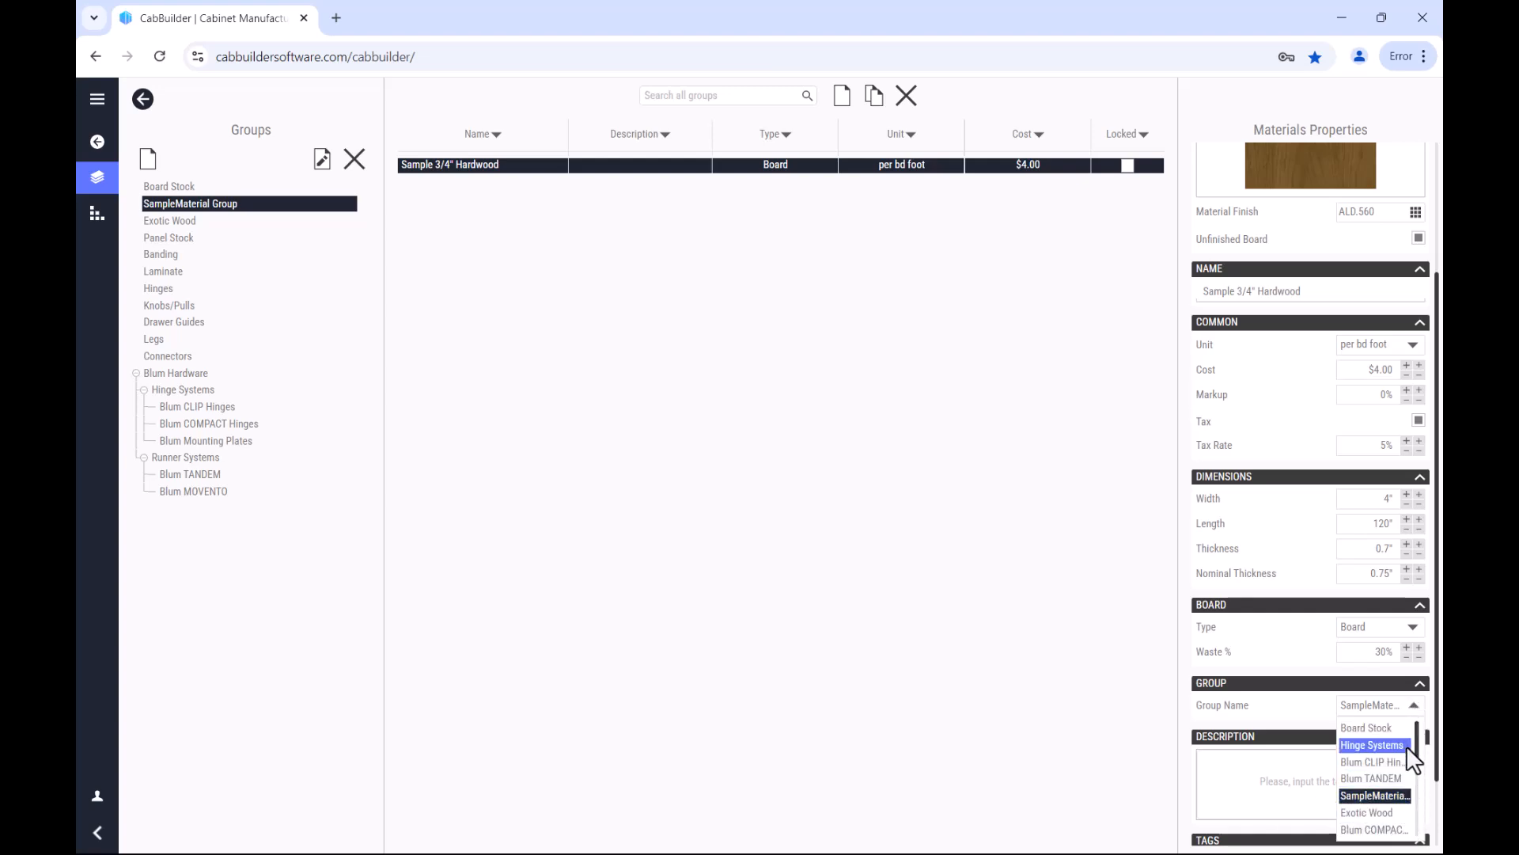
pyautogui.click(1320, 706)
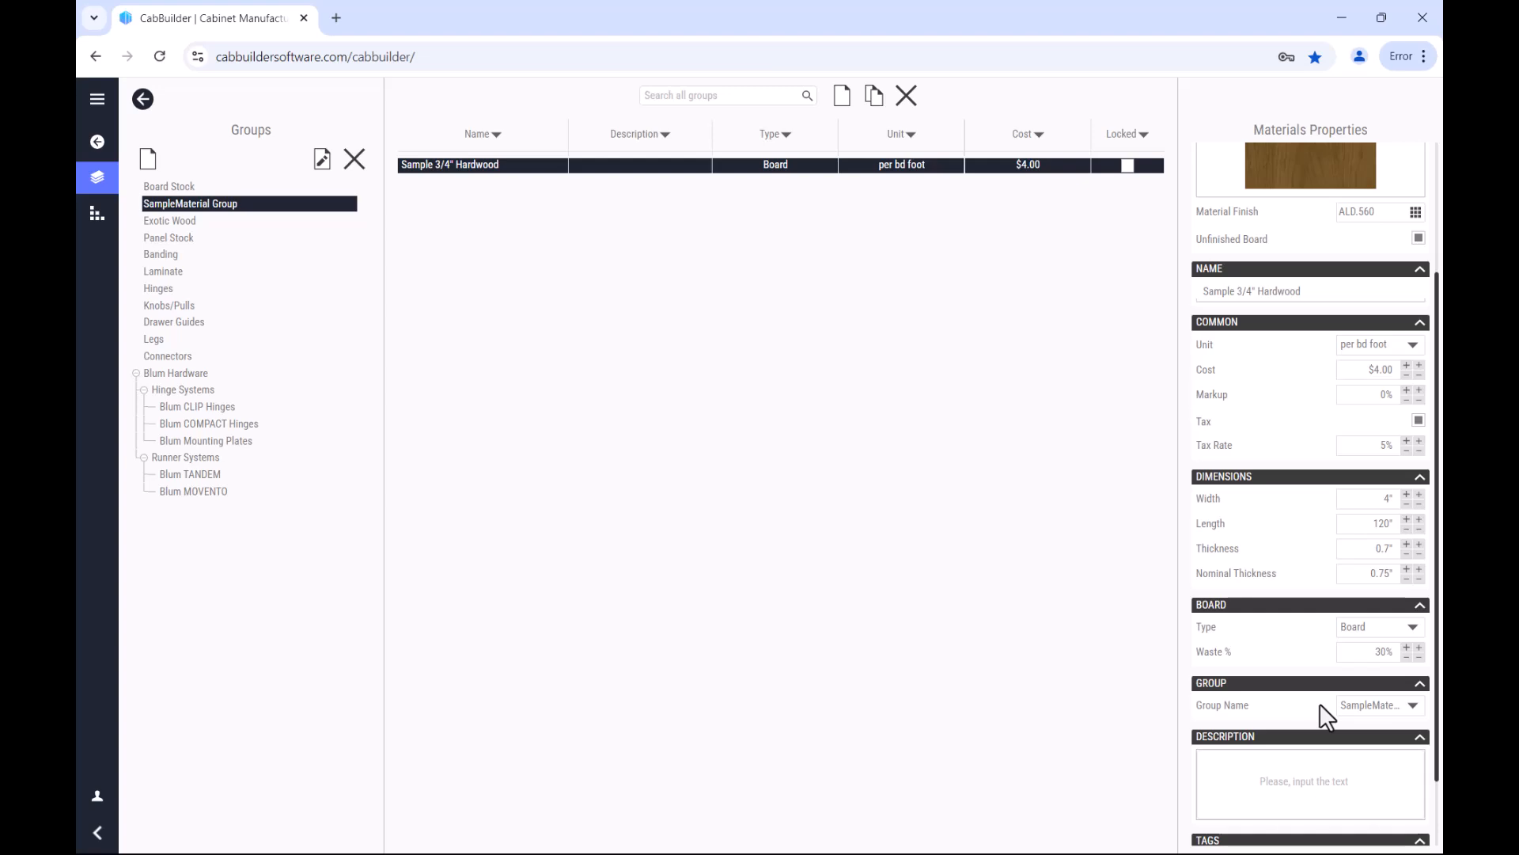
pyautogui.scroll(-1, 1319, 703)
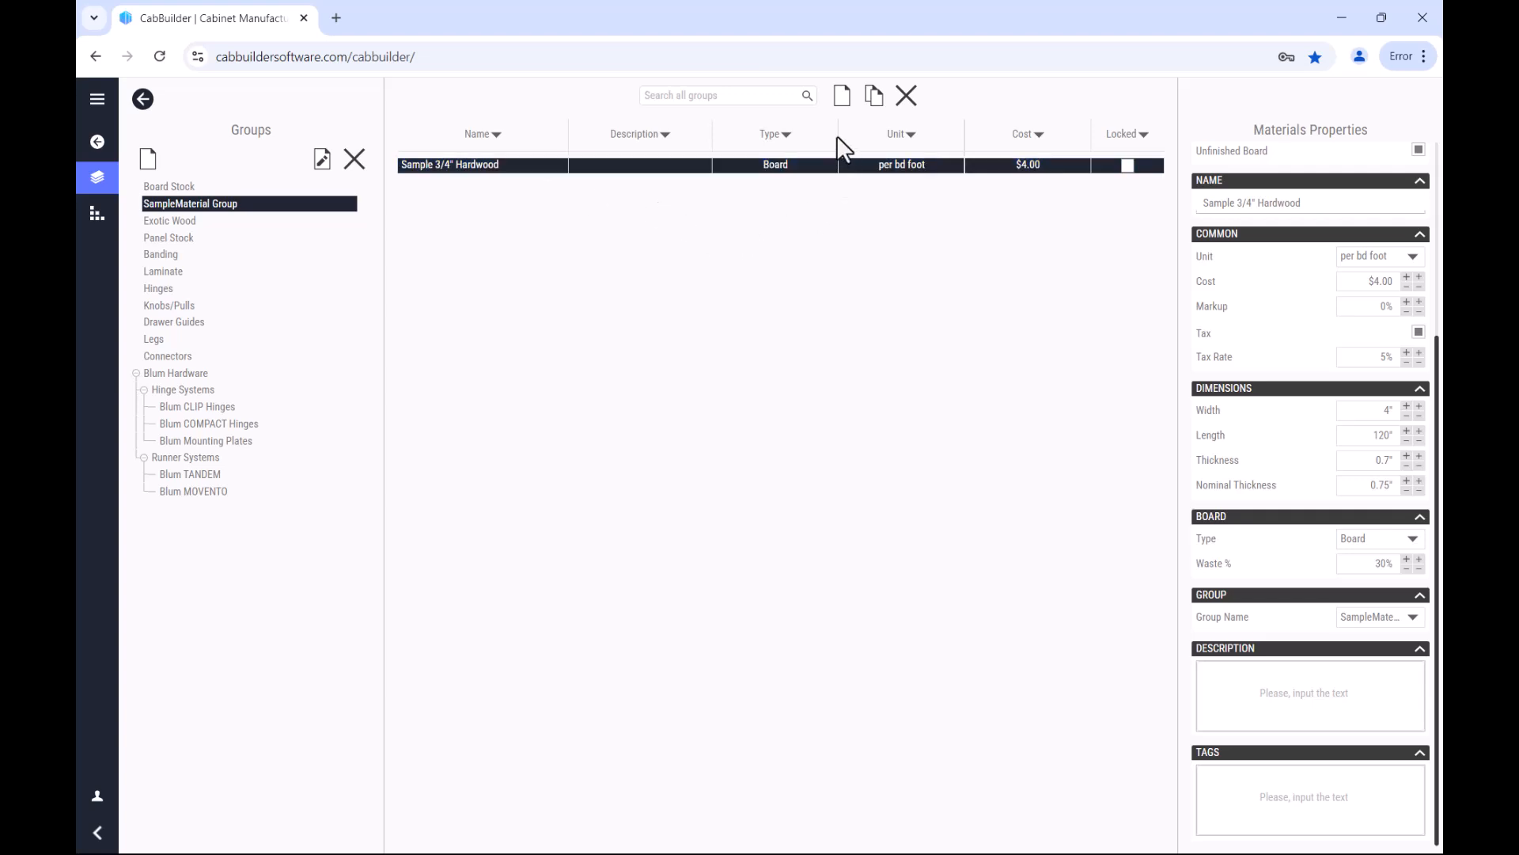
# Step: Create a Plywood Panel material named Sample 3/4" Baltic Birch in the same group
pyautogui.click(842, 95)
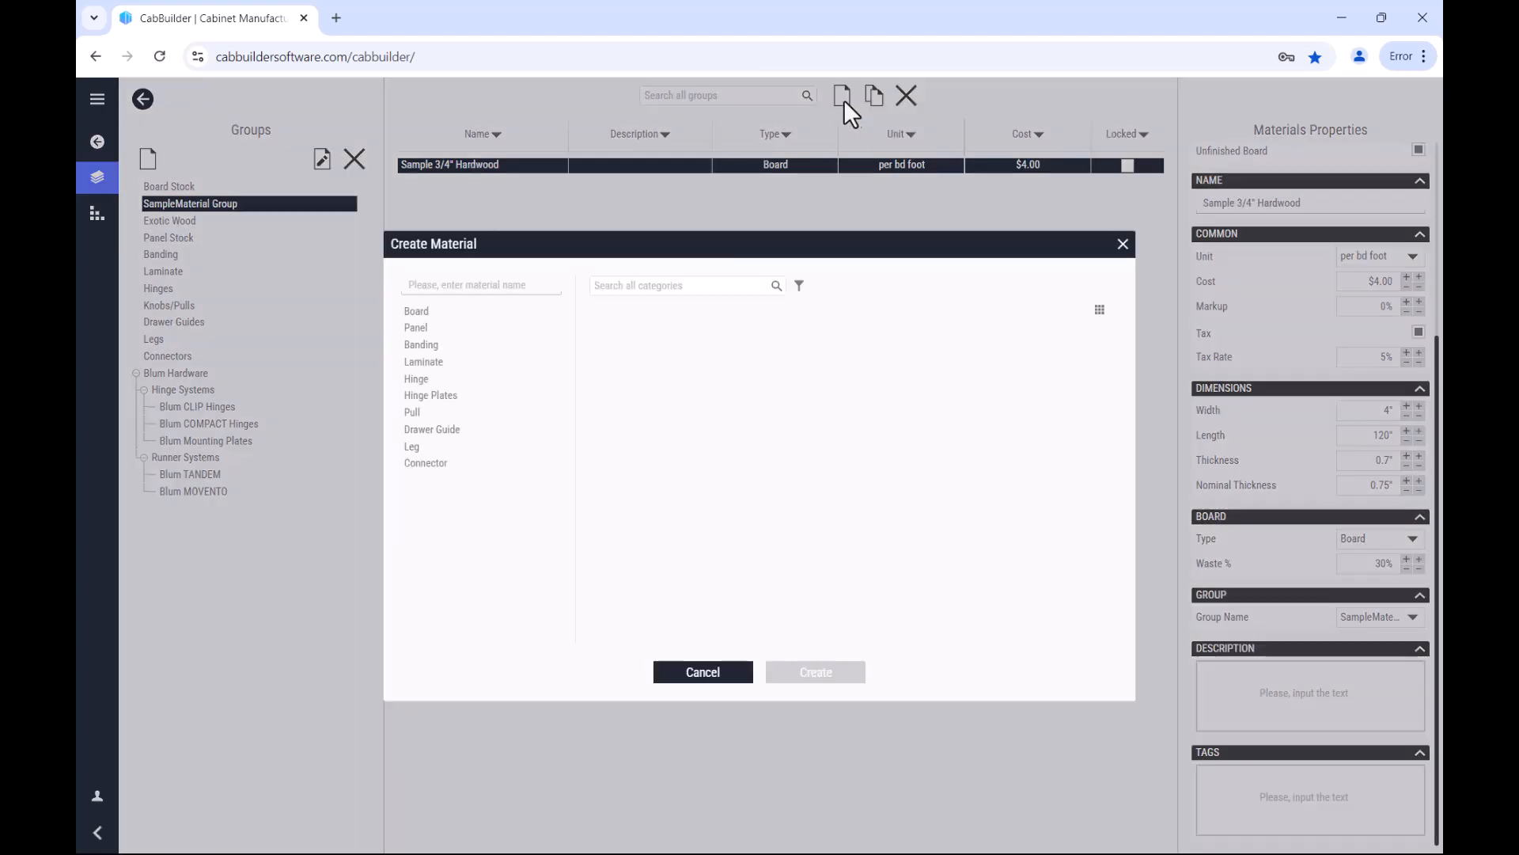
pyautogui.click(434, 327)
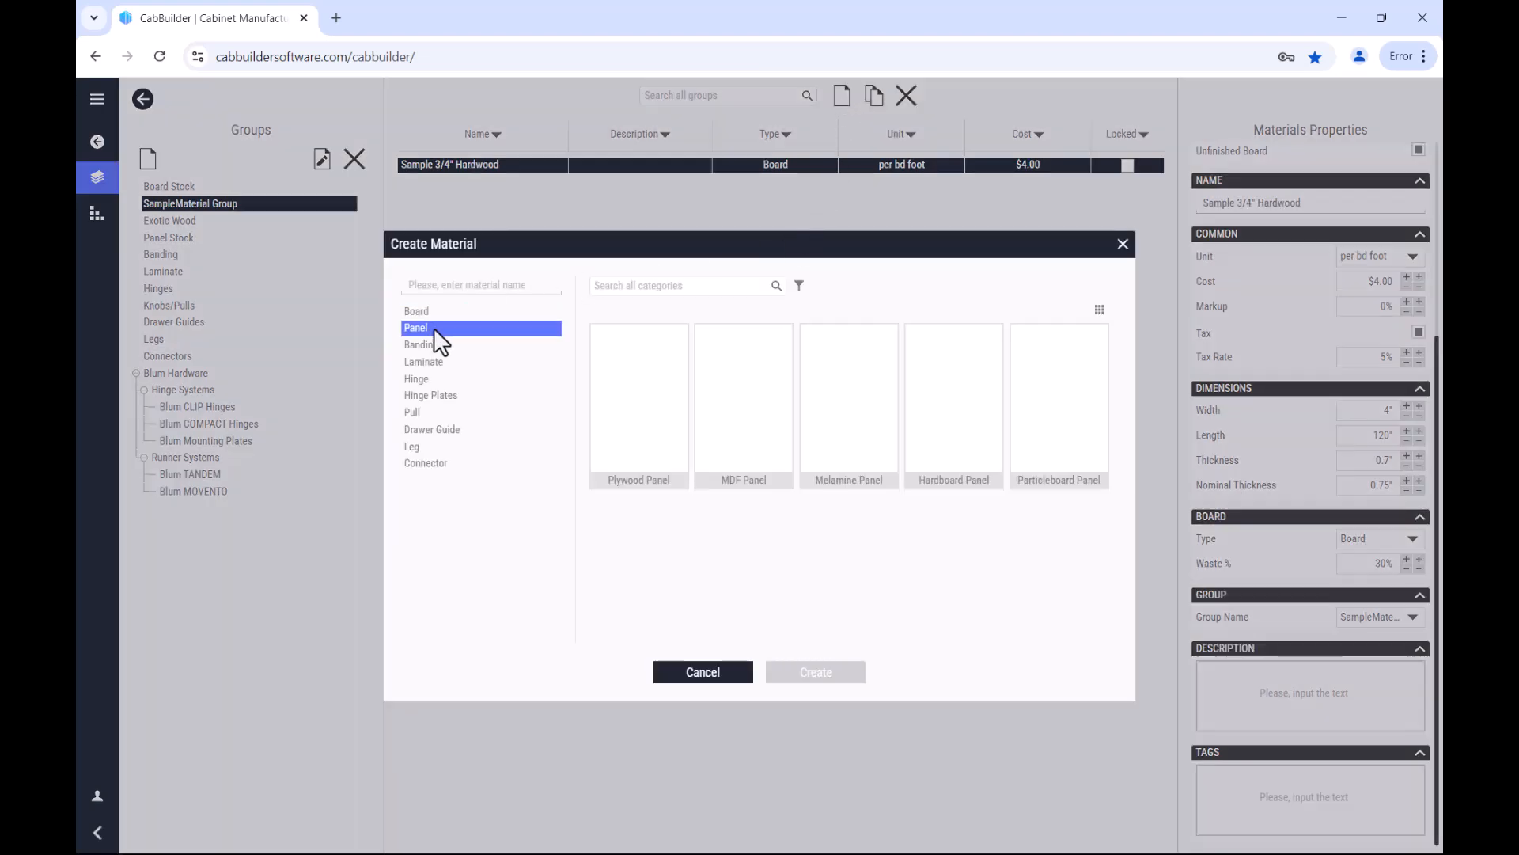
pyautogui.click(643, 407)
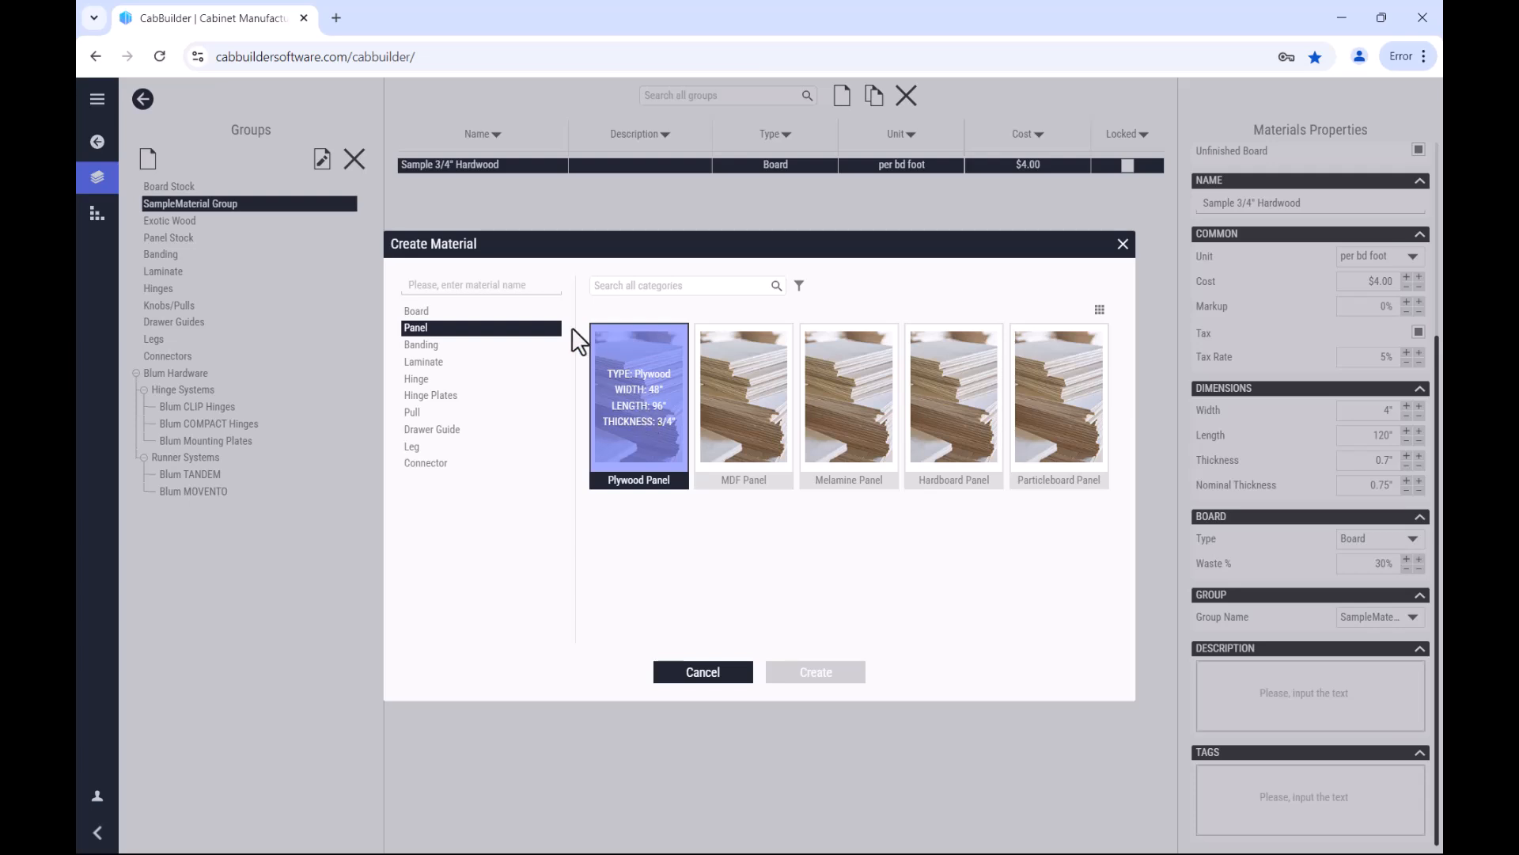
pyautogui.click(515, 283)
pyautogui.write('Sample 3/4" Baltic Birch')
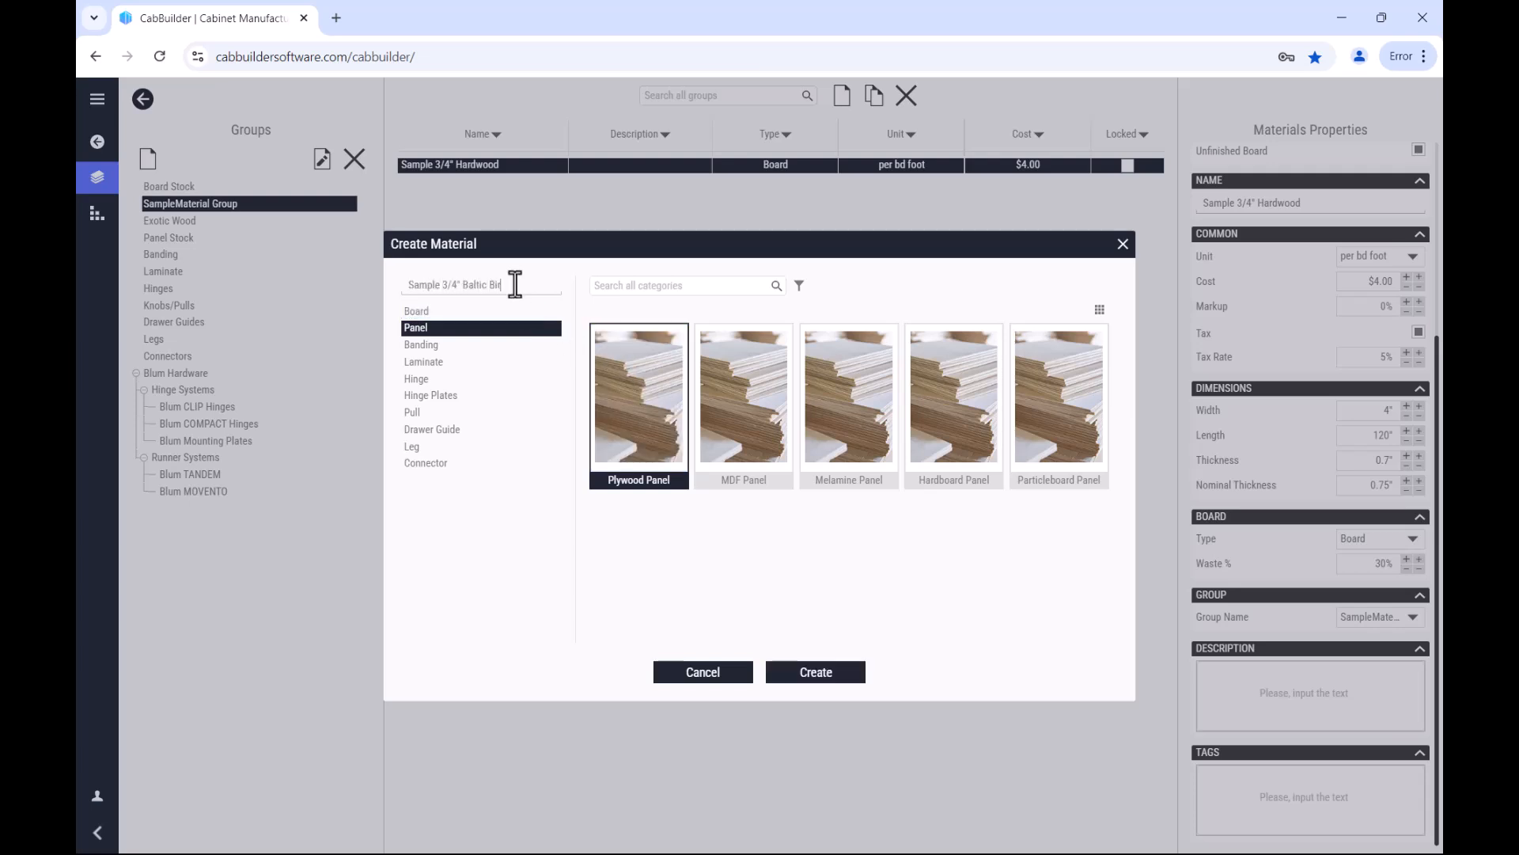
pyautogui.click(807, 672)
# Step: Assign the ALD1.207 finish to the 3/4" Baltic Birch panel
pyautogui.click(1416, 172)
pyautogui.click(794, 288)
pyautogui.click(815, 739)
# Step: Set the Baltic Birch panel's cost to $75.00 and enable tax at a 5% rate
pyautogui.click(1381, 547)
pyautogui.write('75')
pyautogui.click(1418, 598)
pyautogui.click(1419, 620)
# Step: Set the 3/4" Baltic Birch panel's thickness to 0.7"
pyautogui.scroll(-3, 1425, 633)
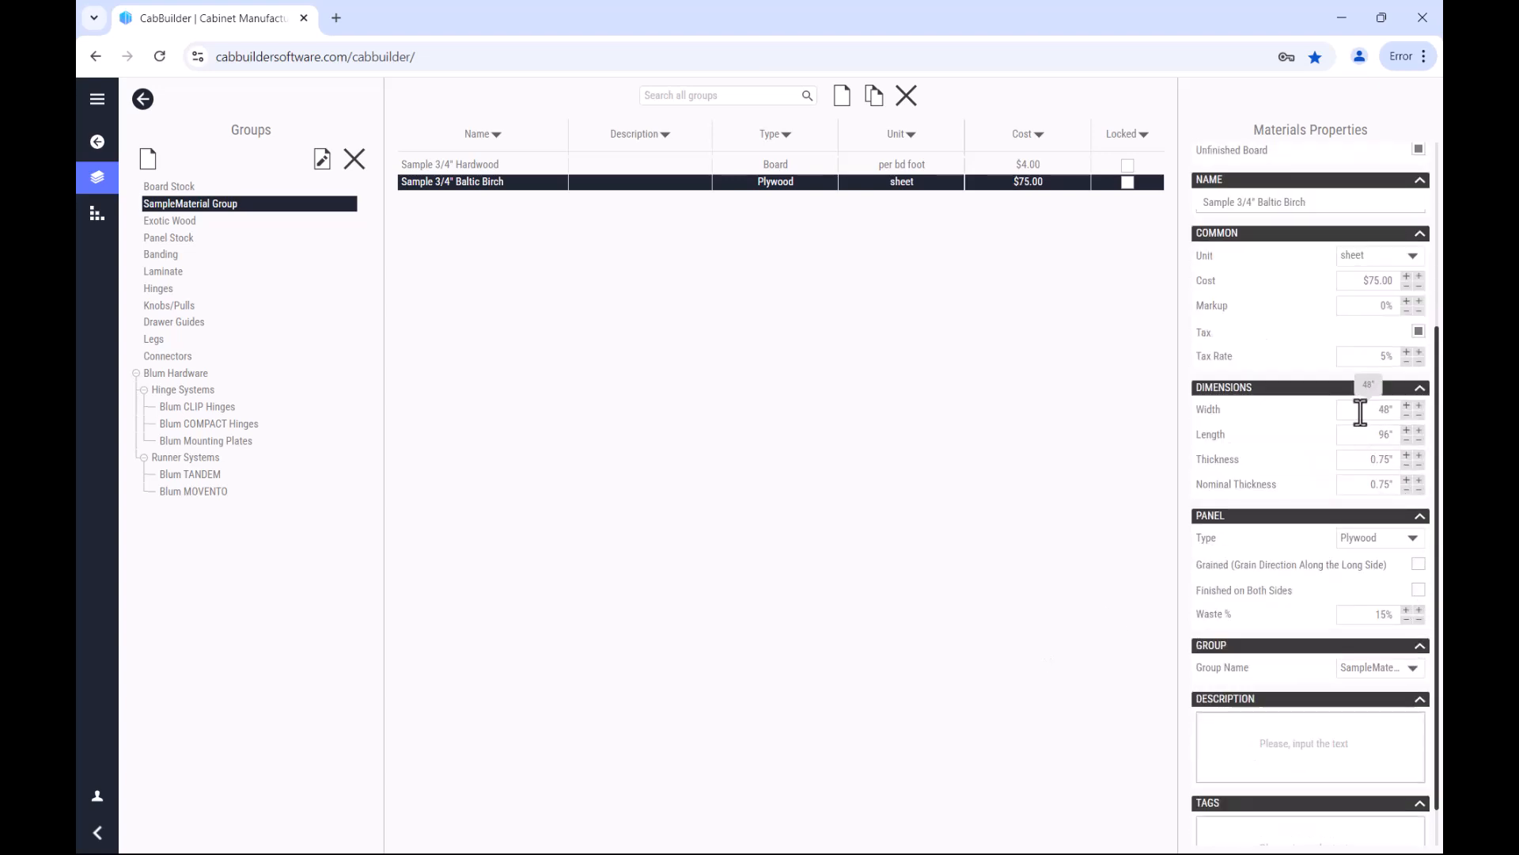
pyautogui.click(1387, 409)
pyautogui.moveTo(1370, 439); pyautogui.dragTo(1391, 434)
pyautogui.click(1367, 463)
pyautogui.doubleClick(1367, 463)
pyautogui.write('.7')
pyautogui.click(1262, 540)
pyautogui.moveTo(1373, 613); pyautogui.dragTo(1394, 615)
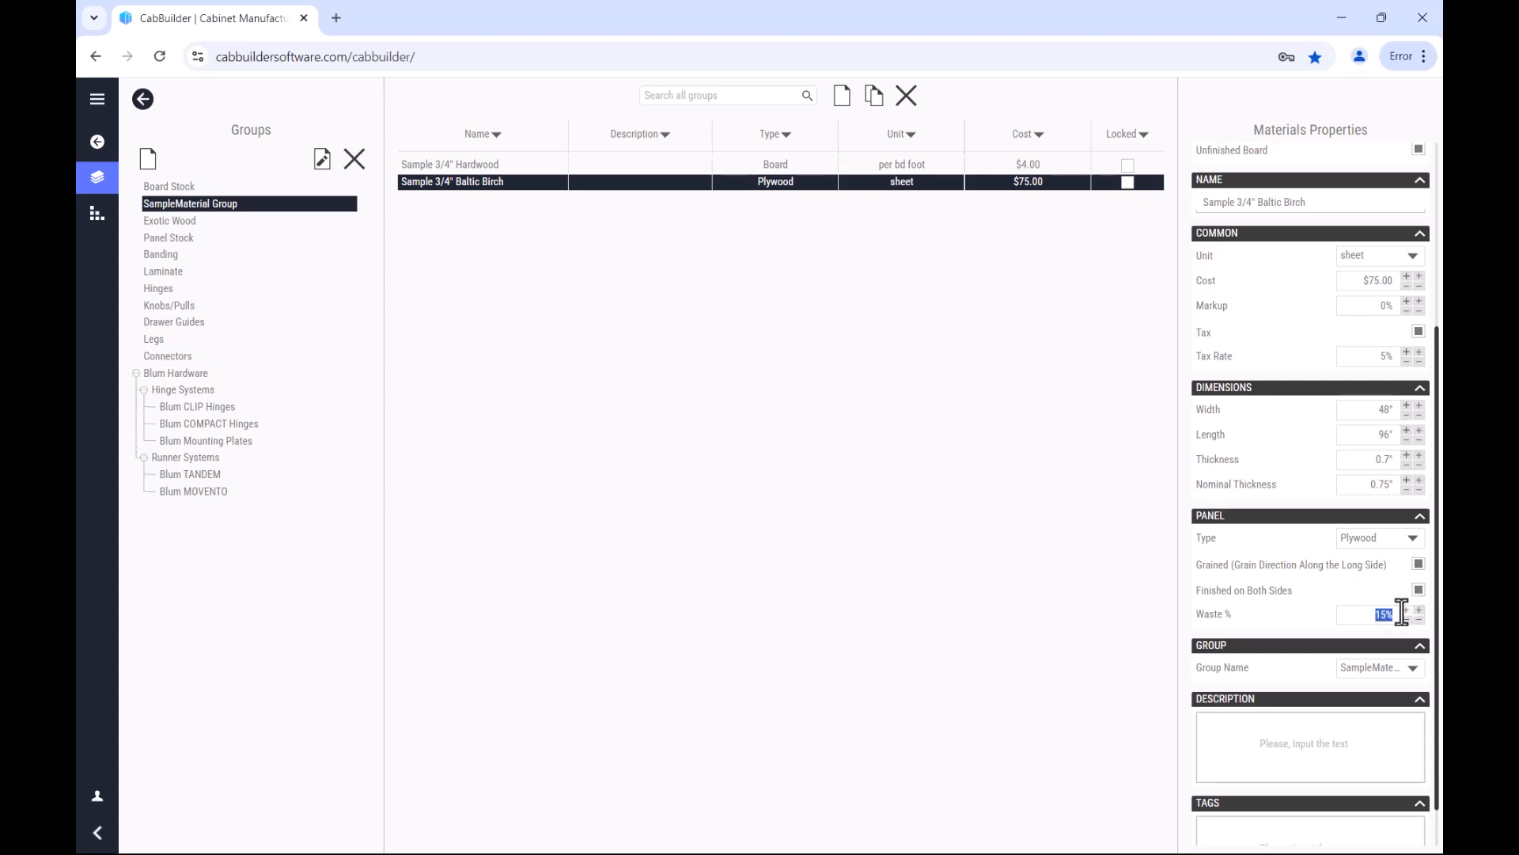
pyautogui.click(1019, 507)
# Step: Duplicate the 3/4" Baltic Birch material and rename the copy Sample 1/4" Baltic Birch
pyautogui.click(524, 183)
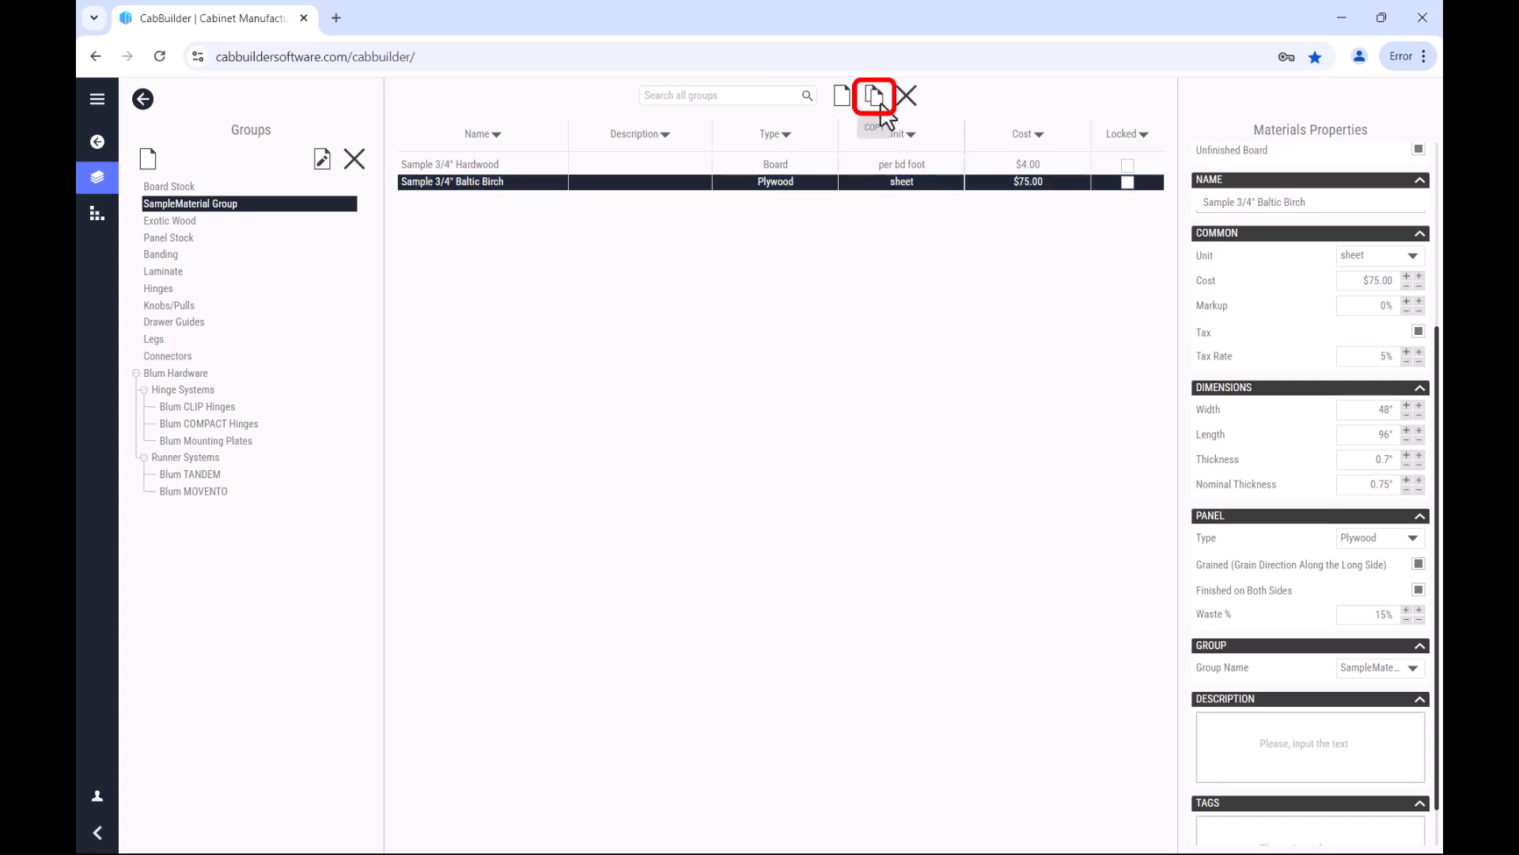
pyautogui.click(877, 96)
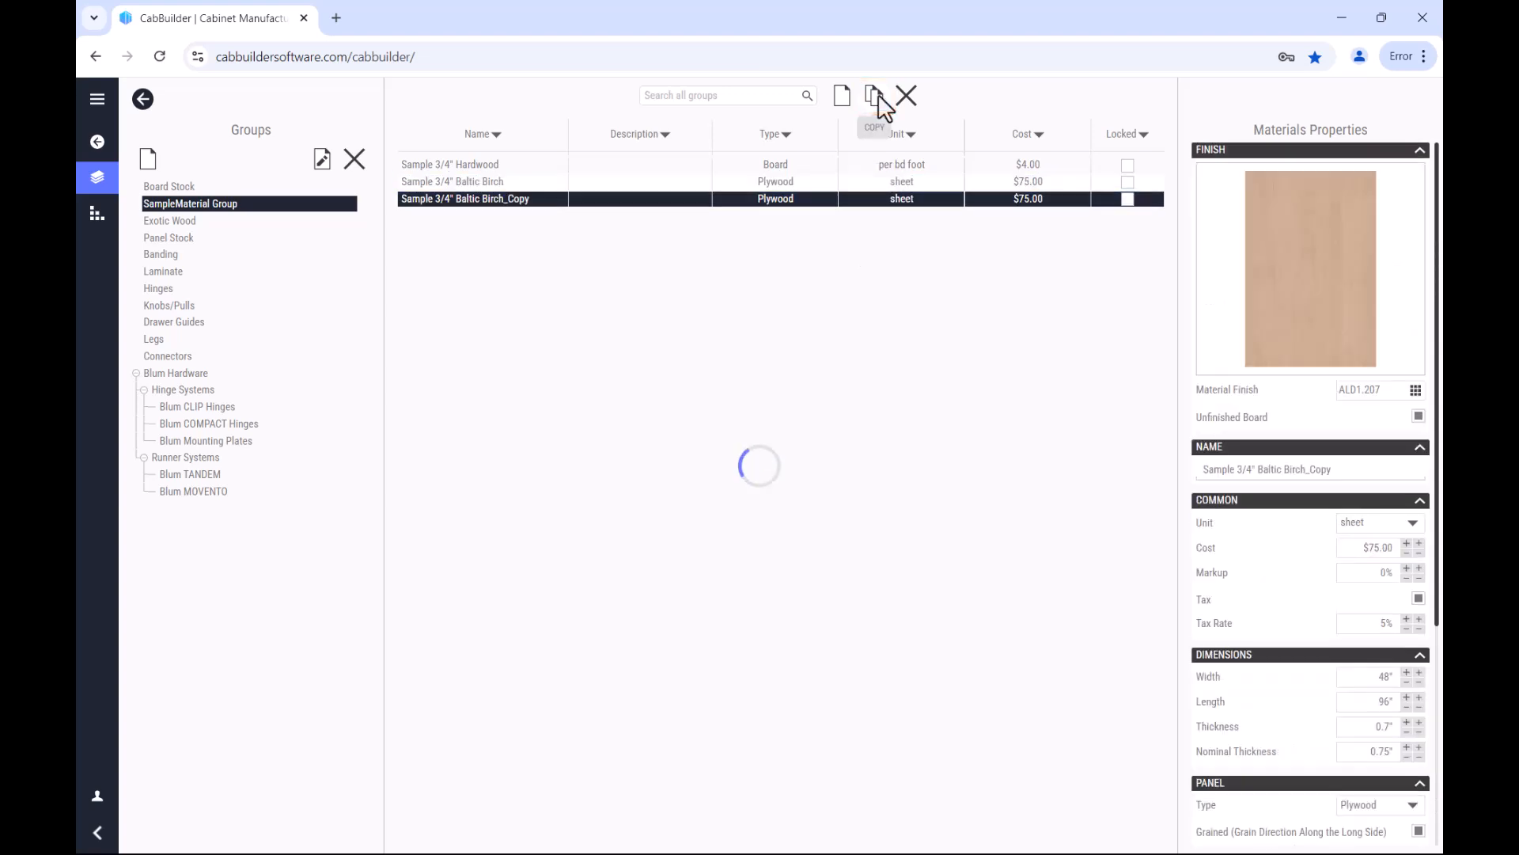
pyautogui.moveTo(1340, 467); pyautogui.dragTo(1165, 464)
pyautogui.write('Sample 1/4" Baltic Birch')
# Step: Set both the thickness and the nominal thickness of the 1/4" Baltic Birch panel to 1/4"
pyautogui.scroll(-1, 1353, 579)
pyautogui.scroll(-1, 1354, 579)
pyautogui.moveTo(1367, 552); pyautogui.dragTo(1400, 576)
pyautogui.write('1/41/4')
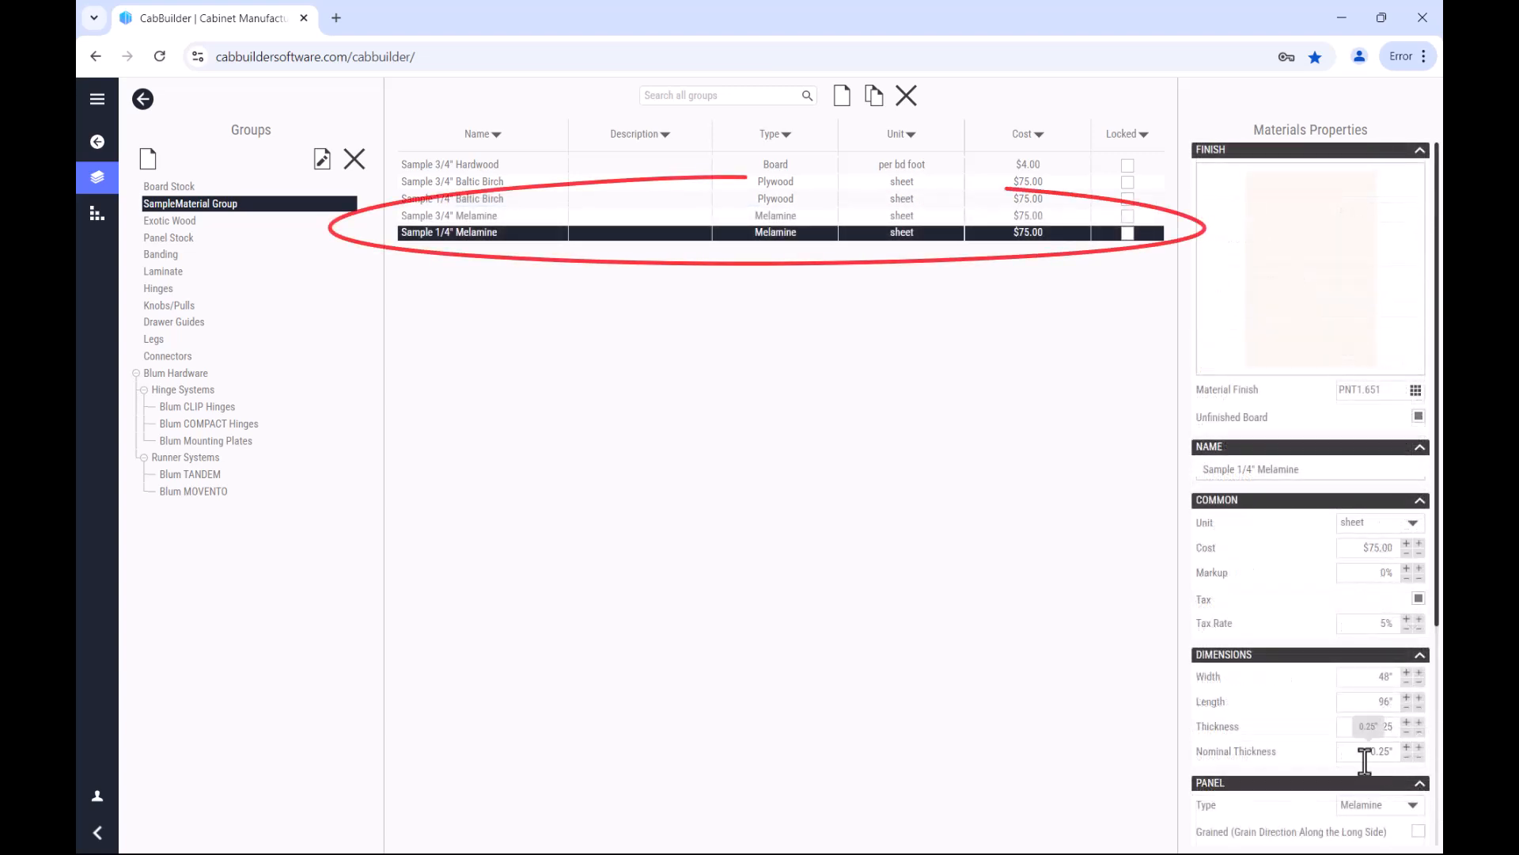
# Step: Set the thickness and nominal thickness of the Sample 1/4" Melamine sheet to 0.25"
pyautogui.moveTo(1365, 756); pyautogui.dragTo(1416, 763)
pyautogui.press('BackSpace')
pyautogui.write('.25')
pyautogui.press('Return')
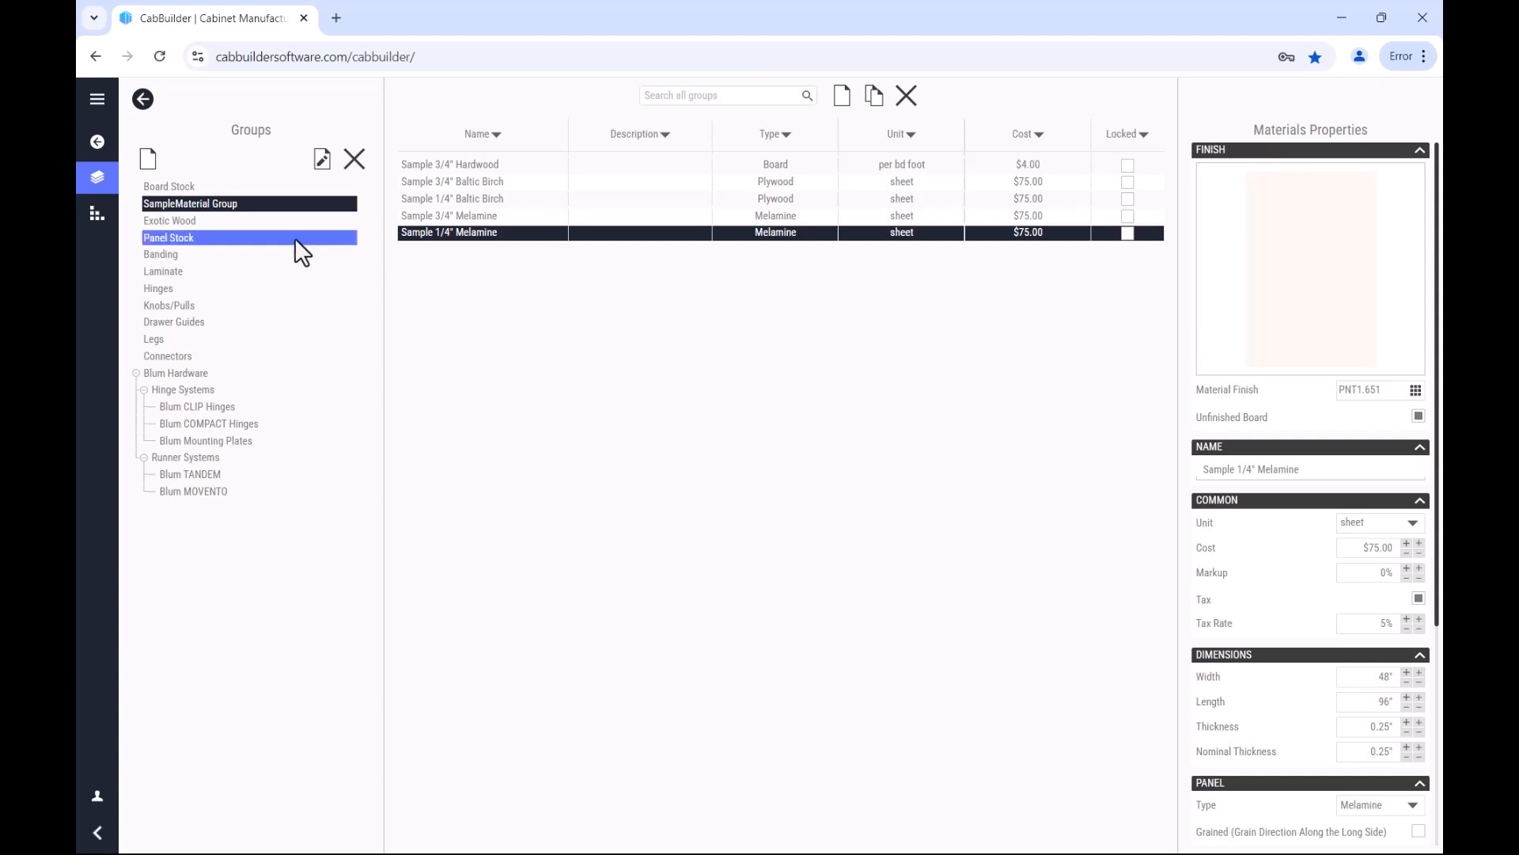
# Step: Open the project's material assignment page and display the Door category with its existing Door Template
pyautogui.click(97, 142)
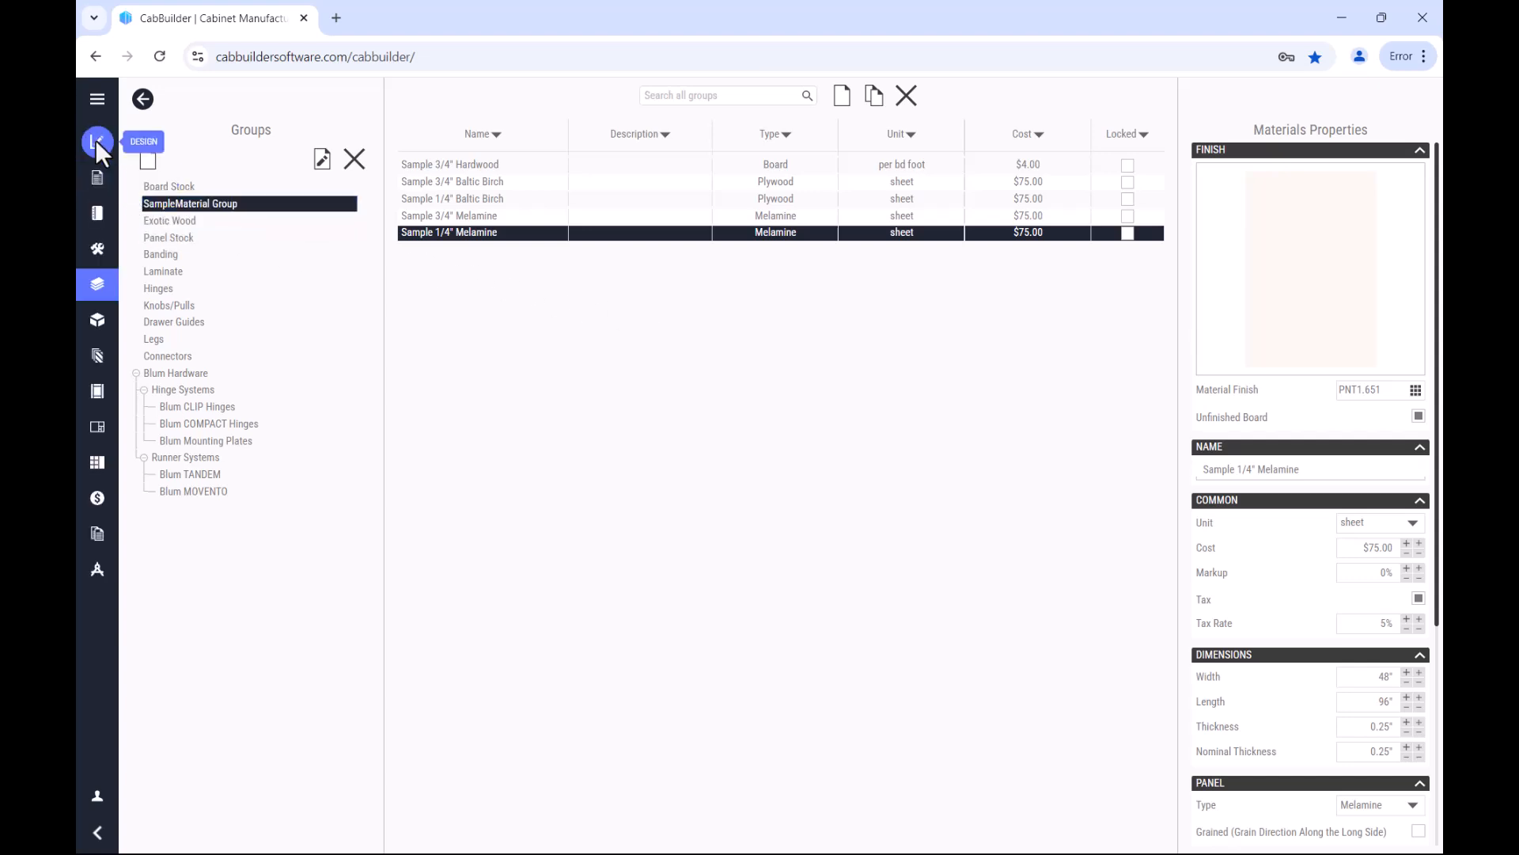
pyautogui.click(99, 321)
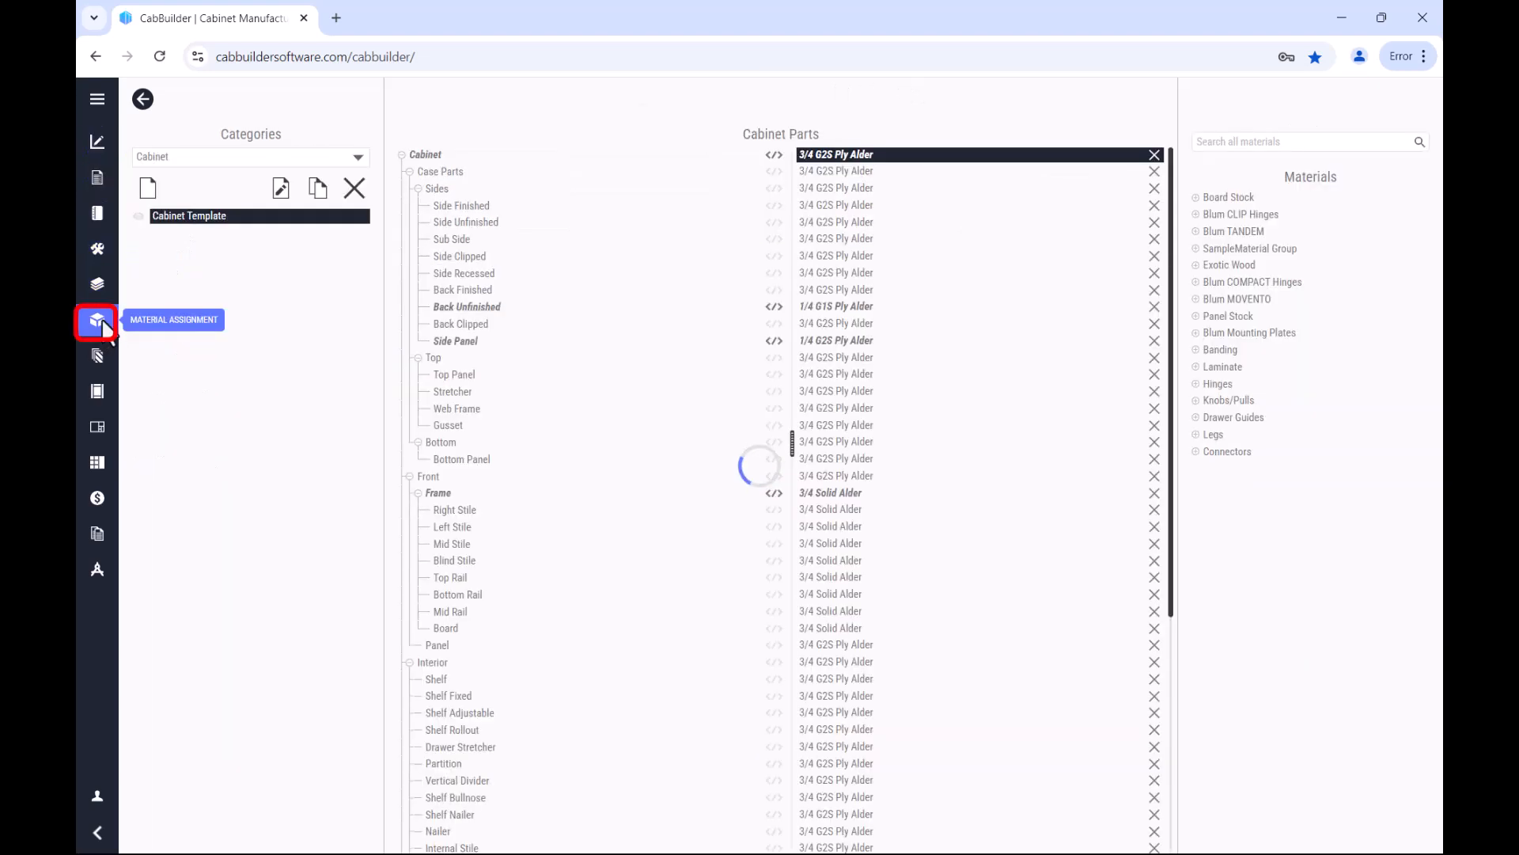
pyautogui.click(360, 159)
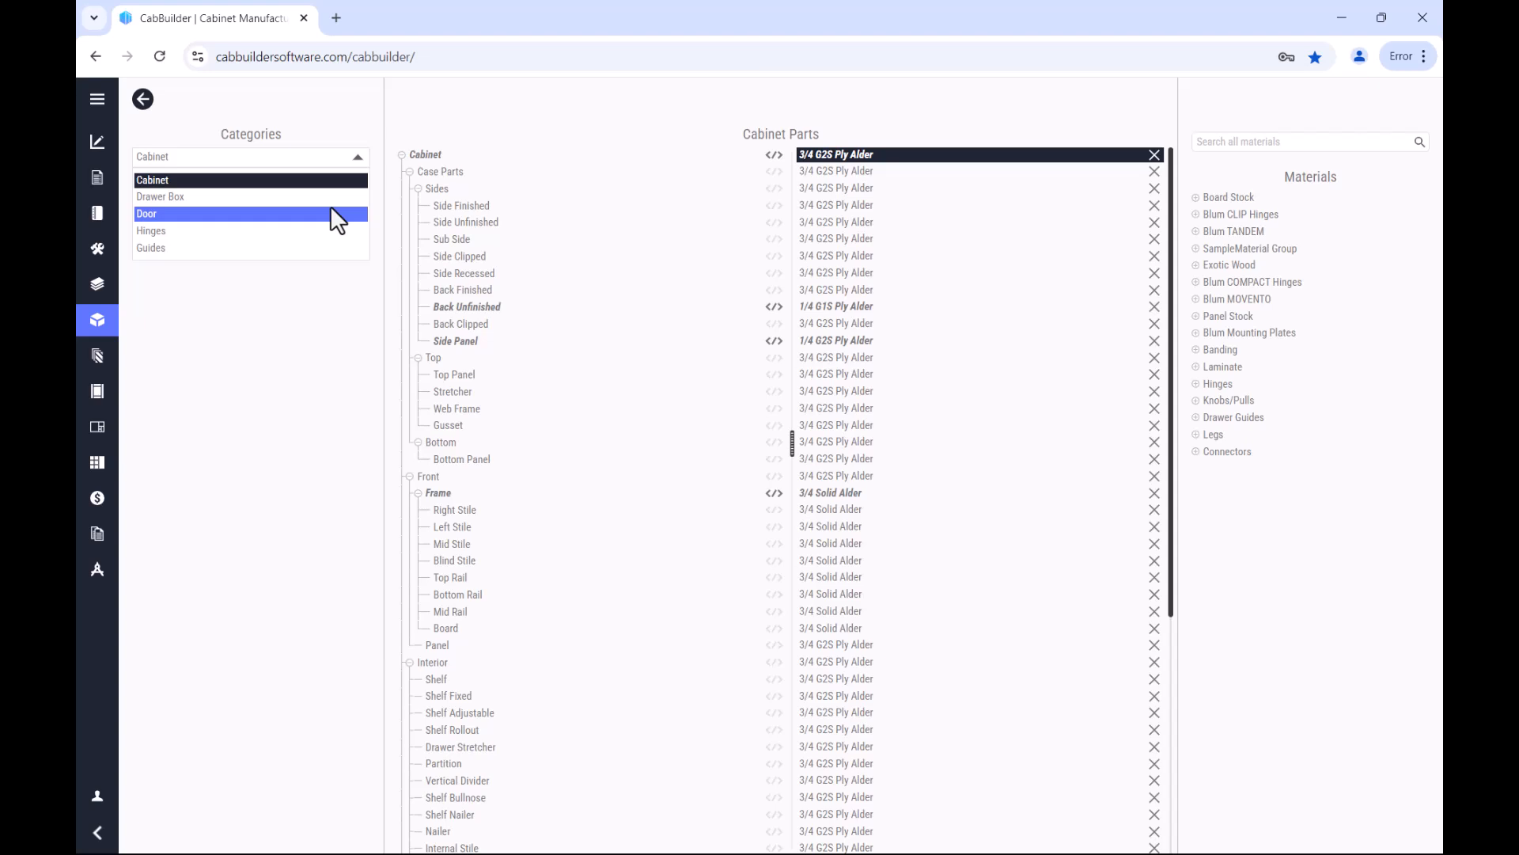
pyautogui.click(338, 215)
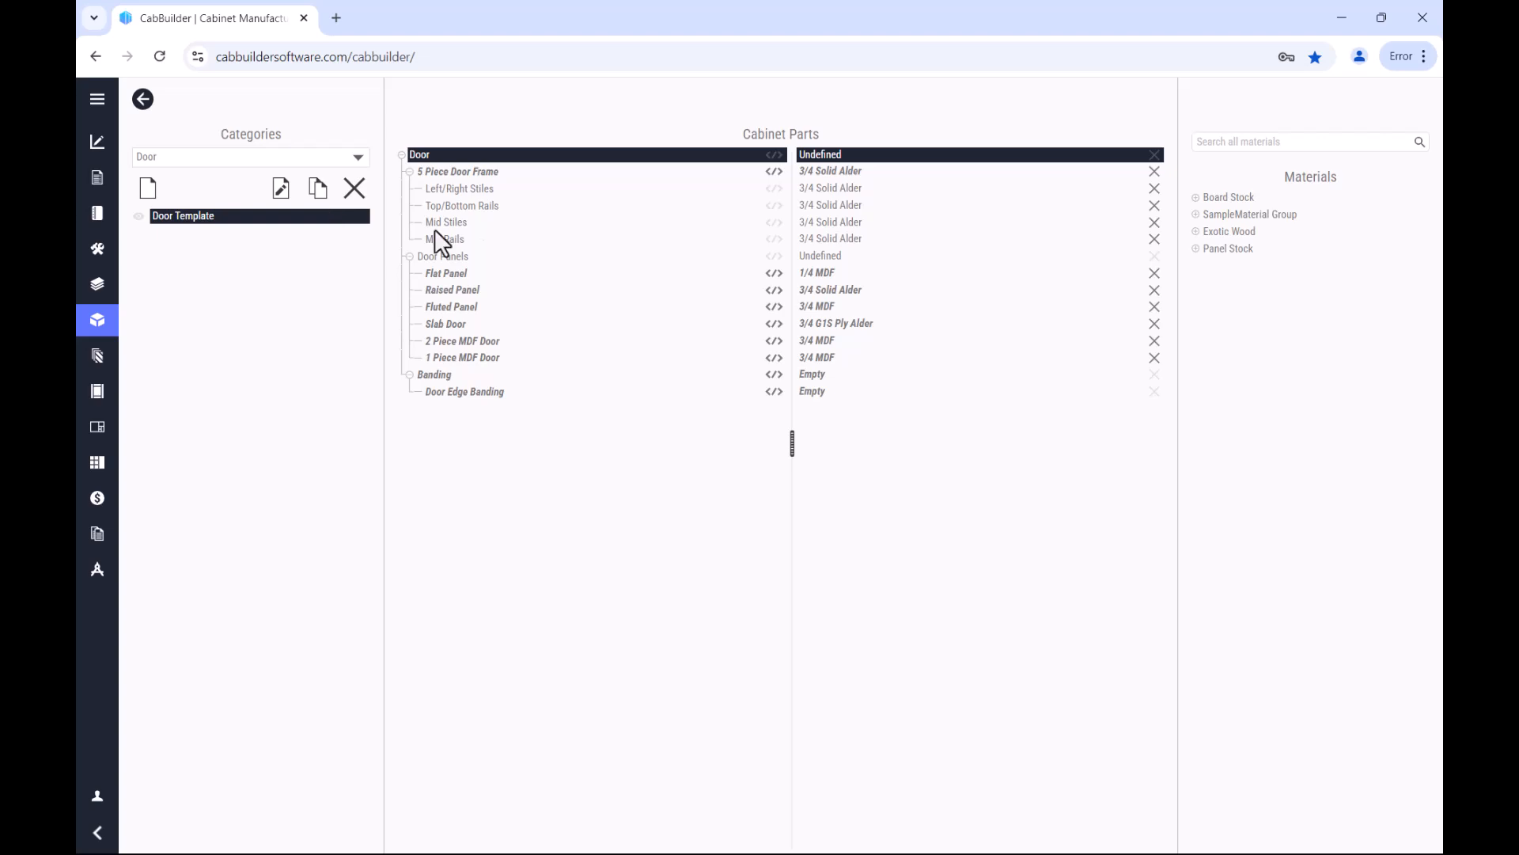
pyautogui.click(216, 210)
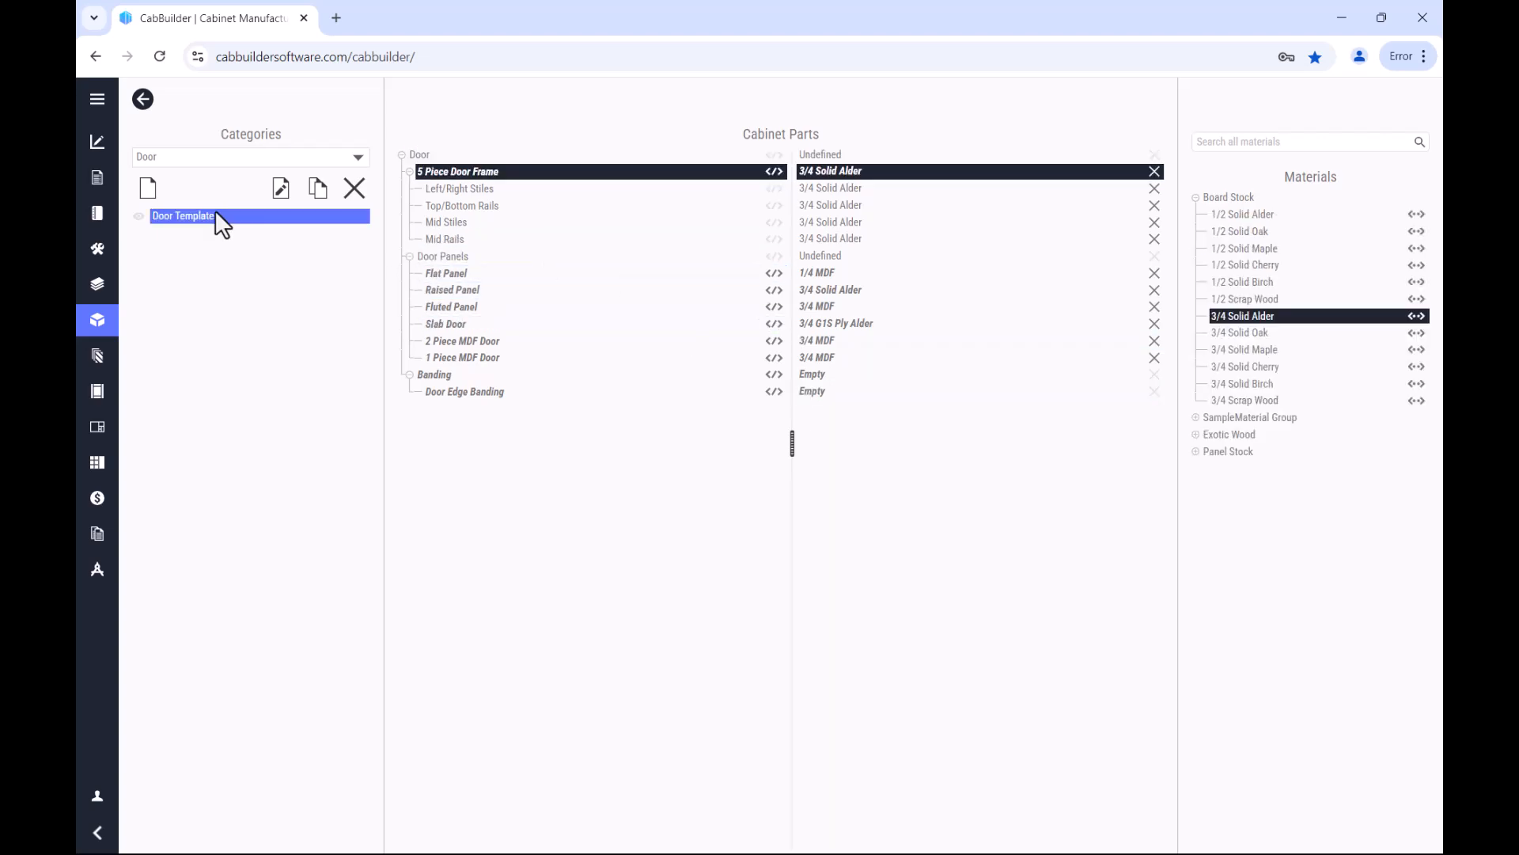
# Step: Create a new assembly method named Sample Door in the Door category
pyautogui.click(148, 190)
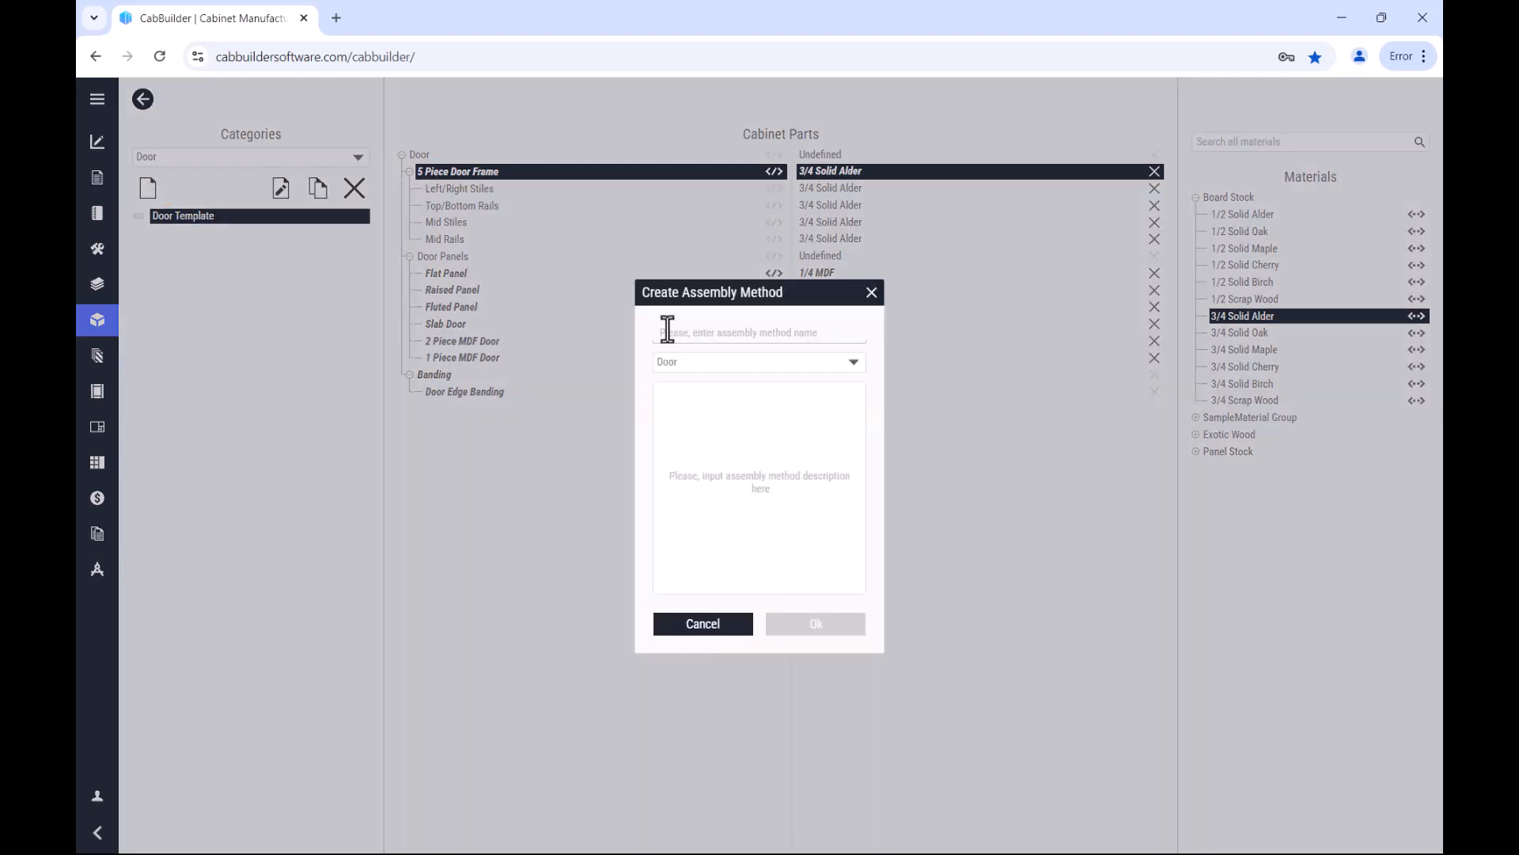
pyautogui.click(667, 331)
pyautogui.write('Sample Door')
pyautogui.press('Return')
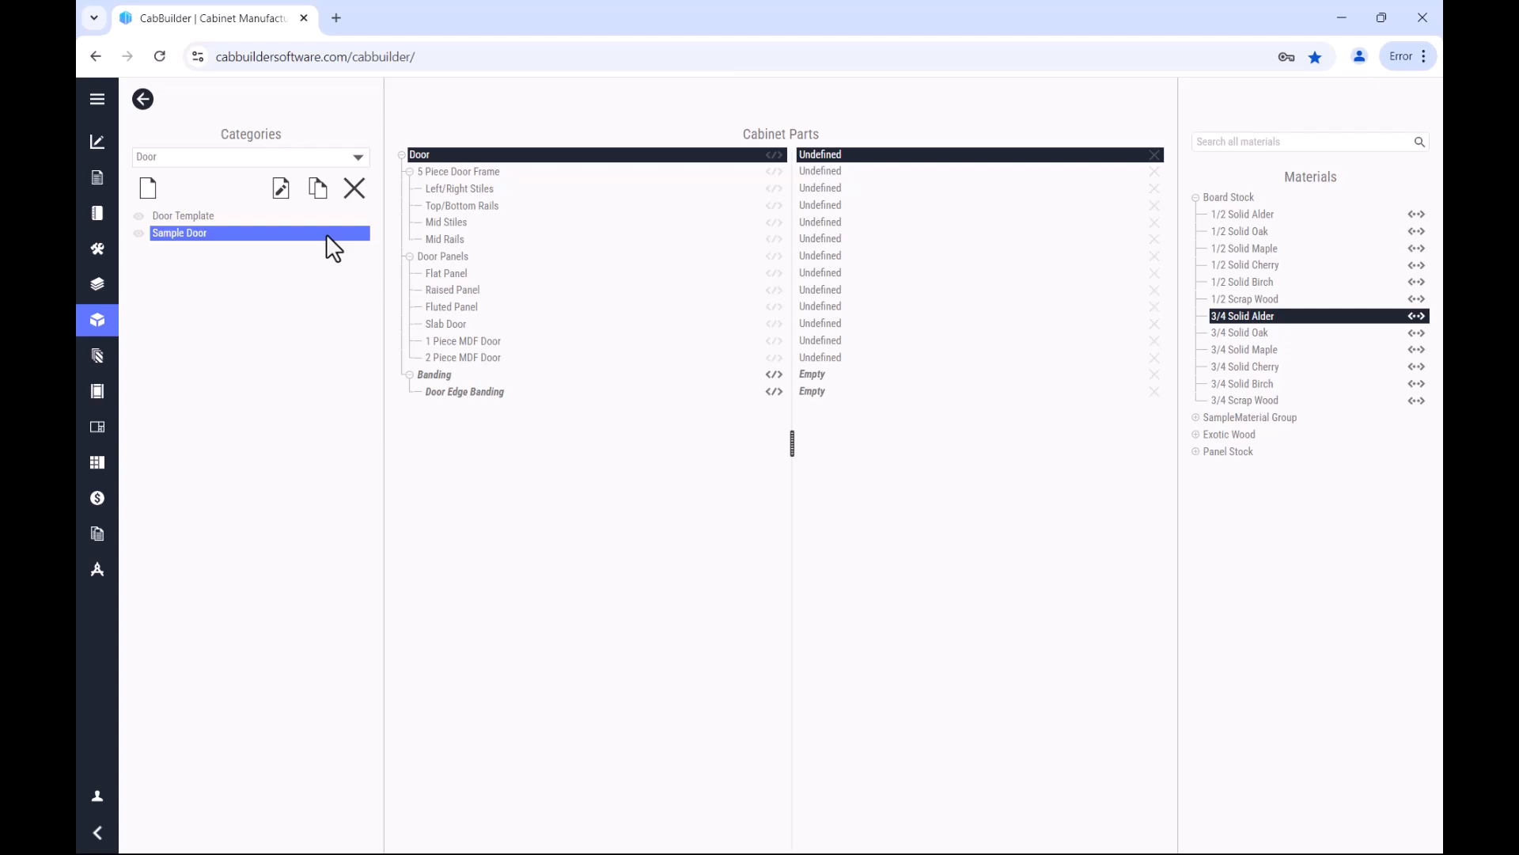
# Step: In Sample Door, assign Sample 3/4" Hardwood to the 5 Piece Door Frame and Sample 1/4" Baltic Birch to the Flat Panel
pyautogui.click(500, 171)
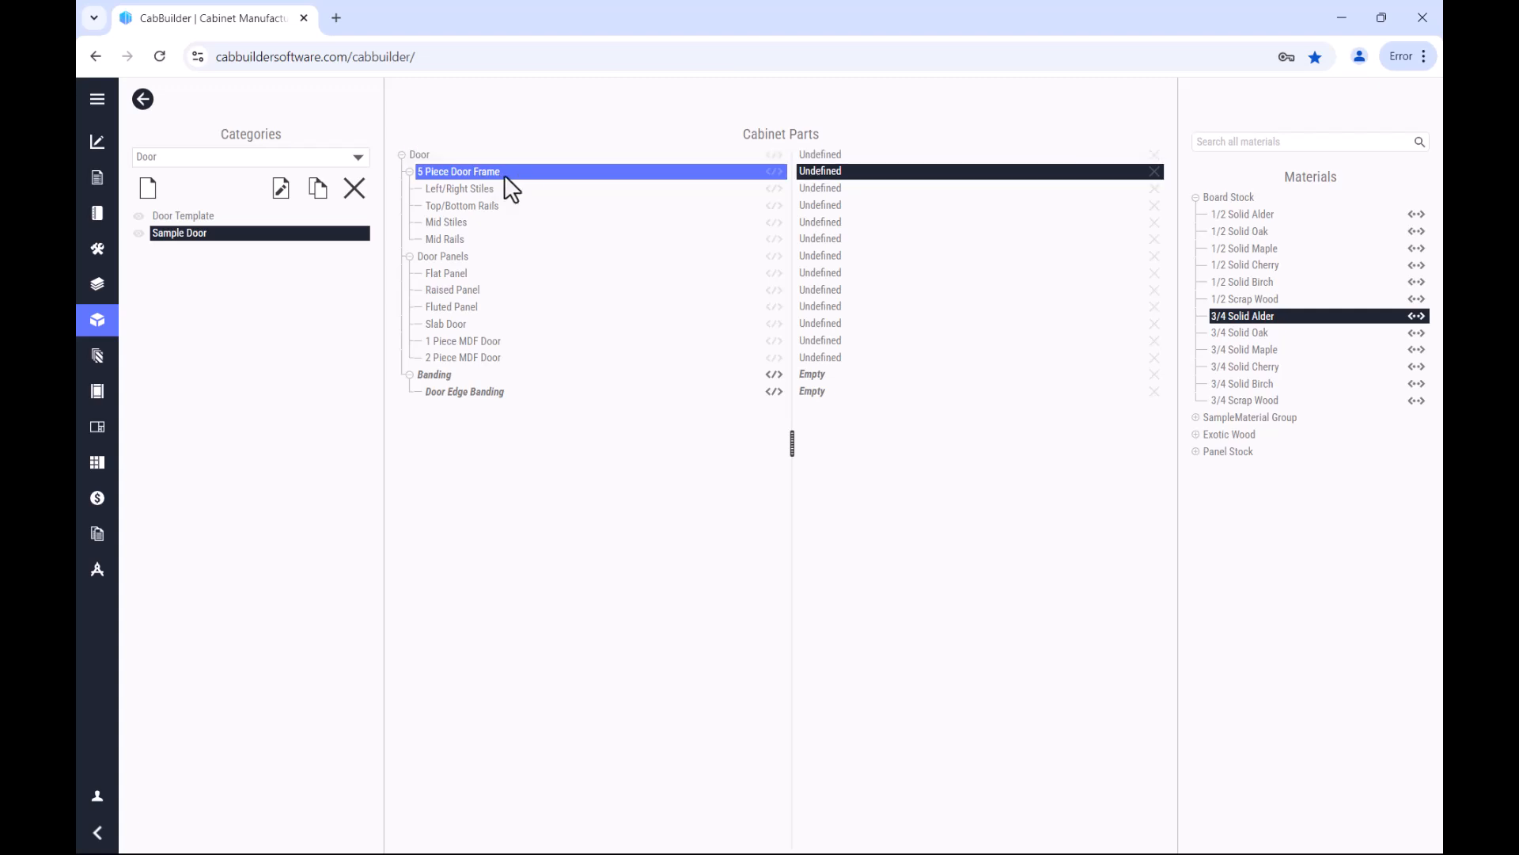
pyautogui.click(1198, 416)
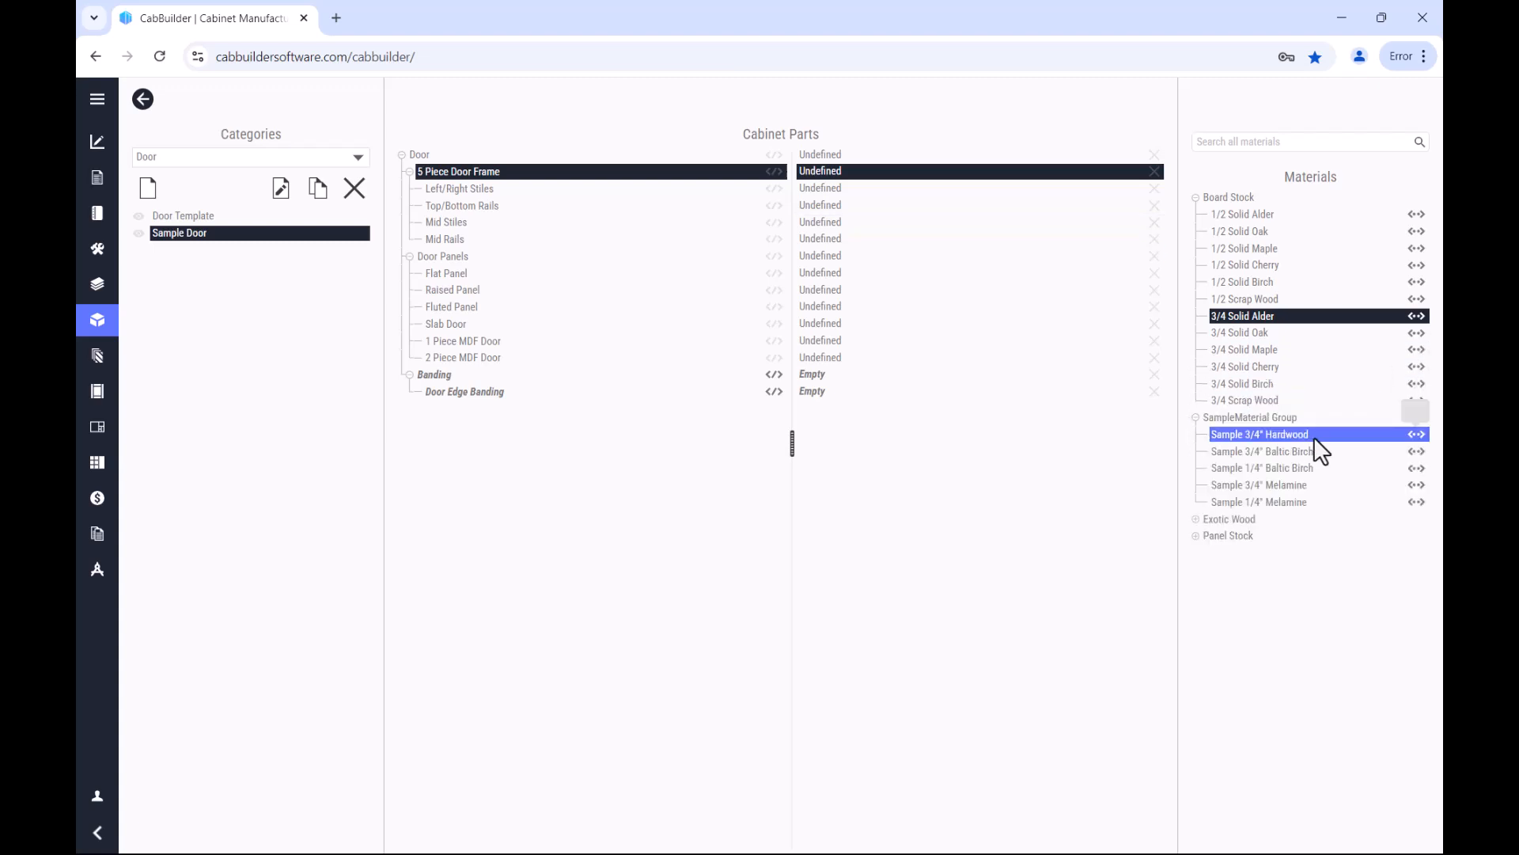
pyautogui.click(1313, 435)
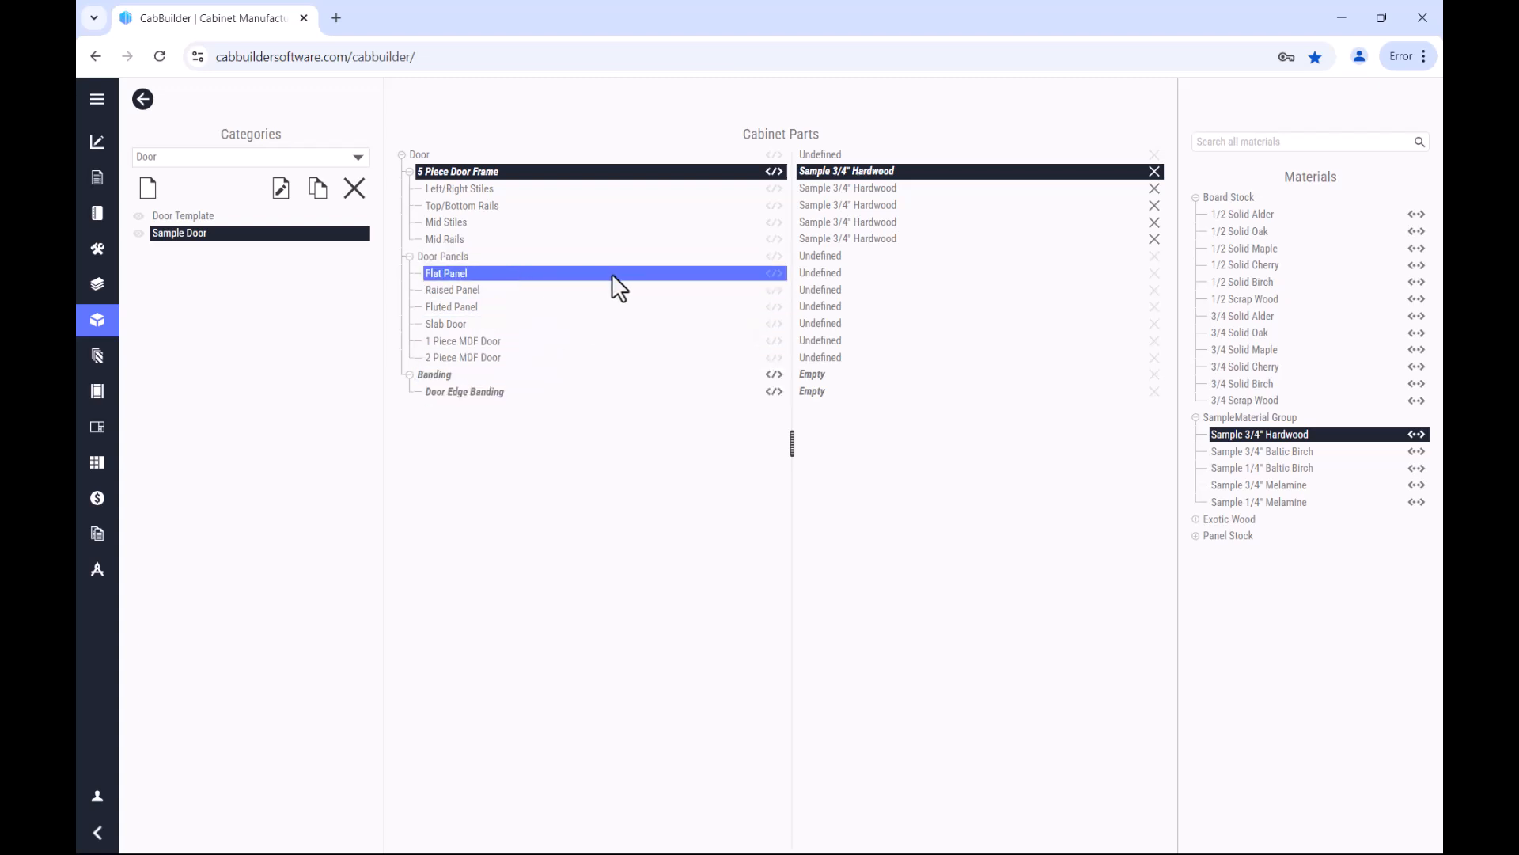
pyautogui.click(587, 273)
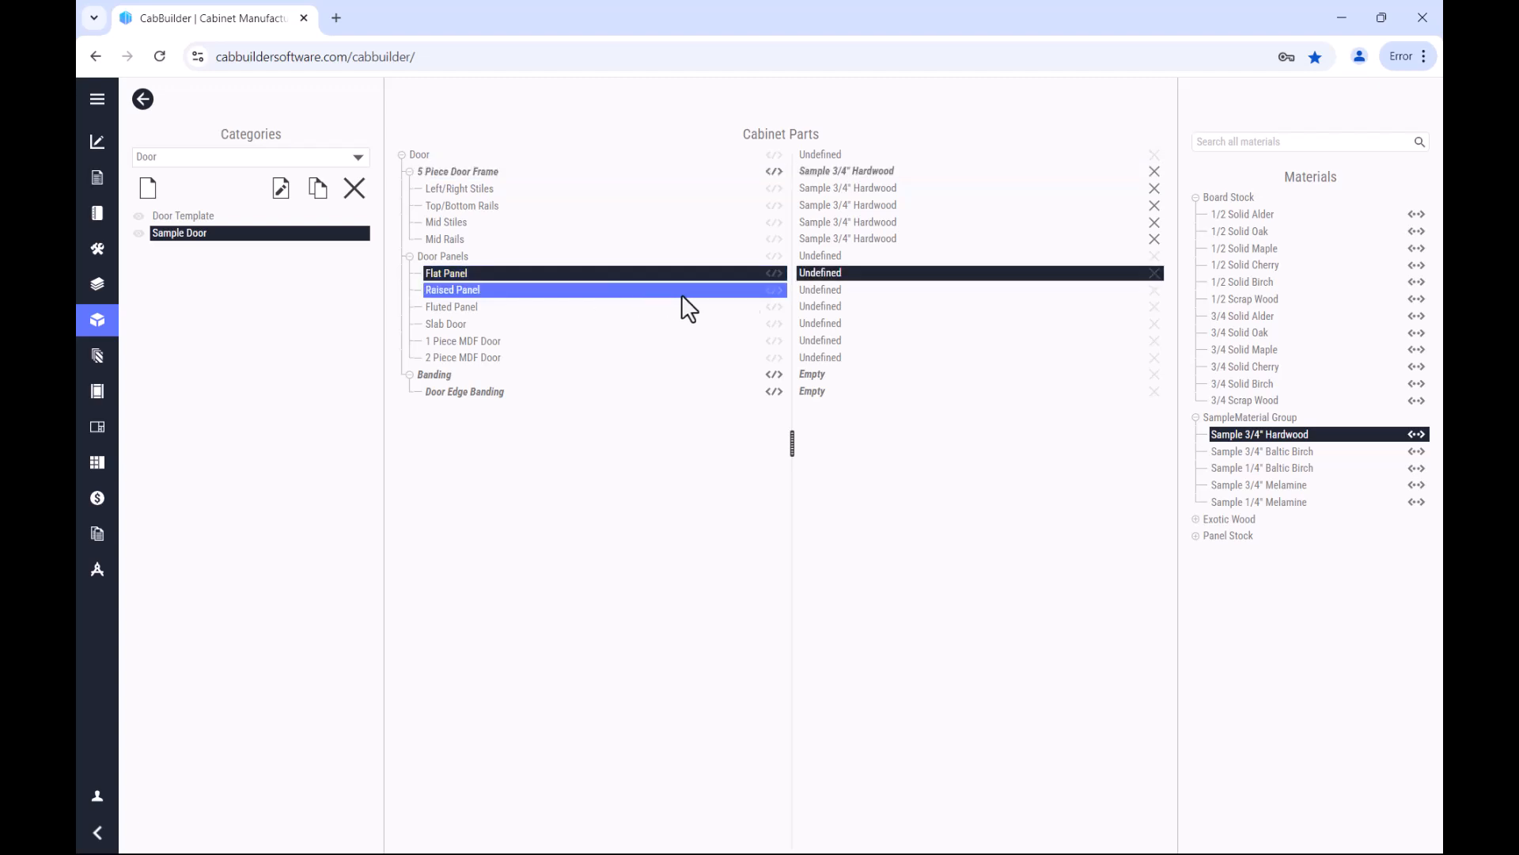
pyautogui.click(1275, 467)
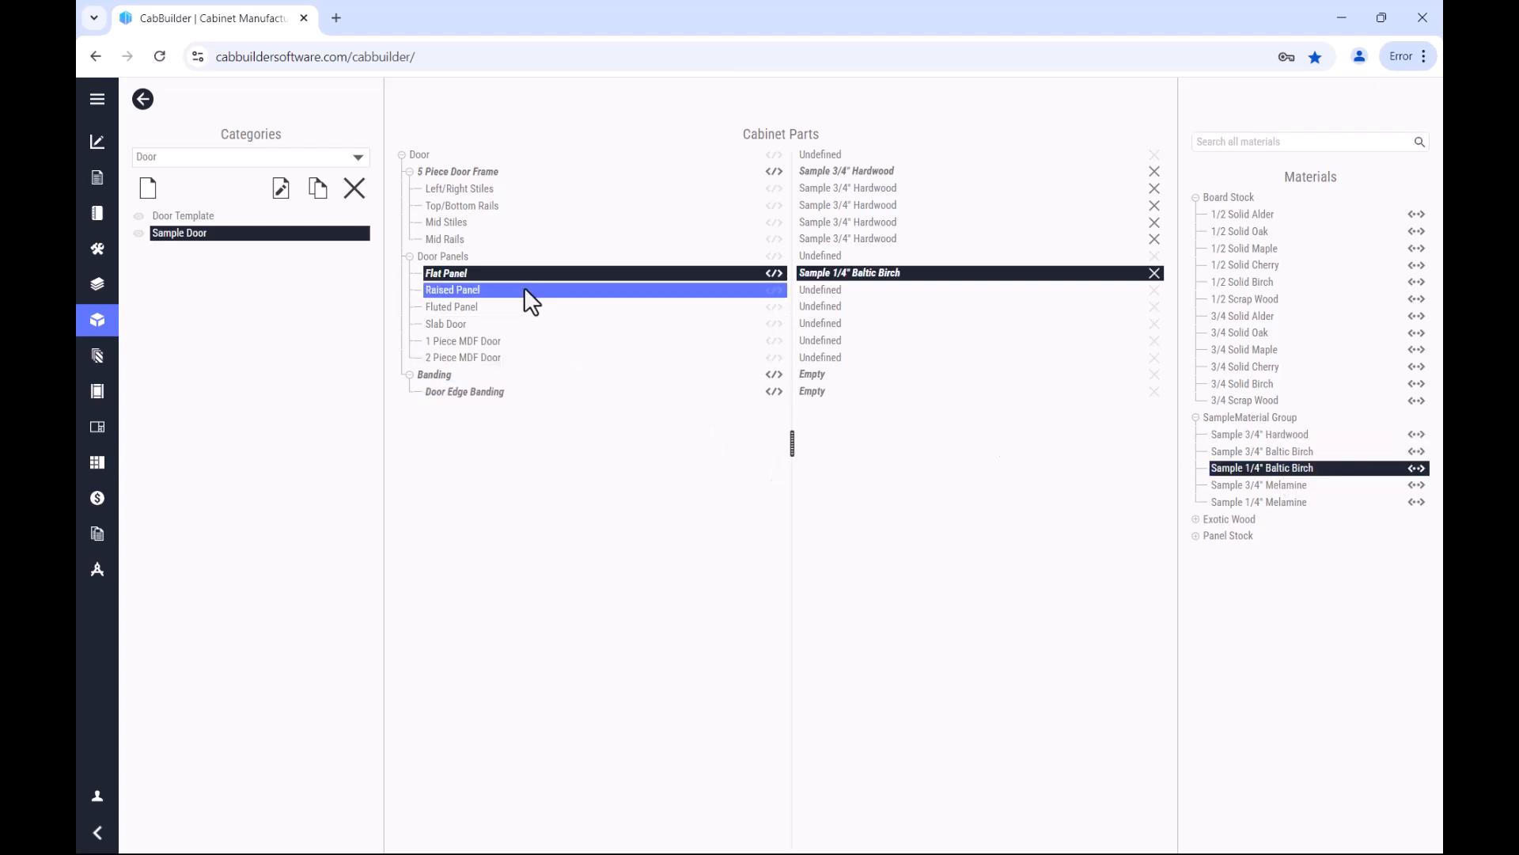
# Step: Assign Sample 3/4" Melamine to the Raised Panel and Fluted Panel, and Sample 3/4" Hardwood to the Slab Door
pyautogui.click(524, 289)
pyautogui.click(1302, 486)
pyautogui.click(489, 307)
pyautogui.click(1284, 483)
pyautogui.click(459, 323)
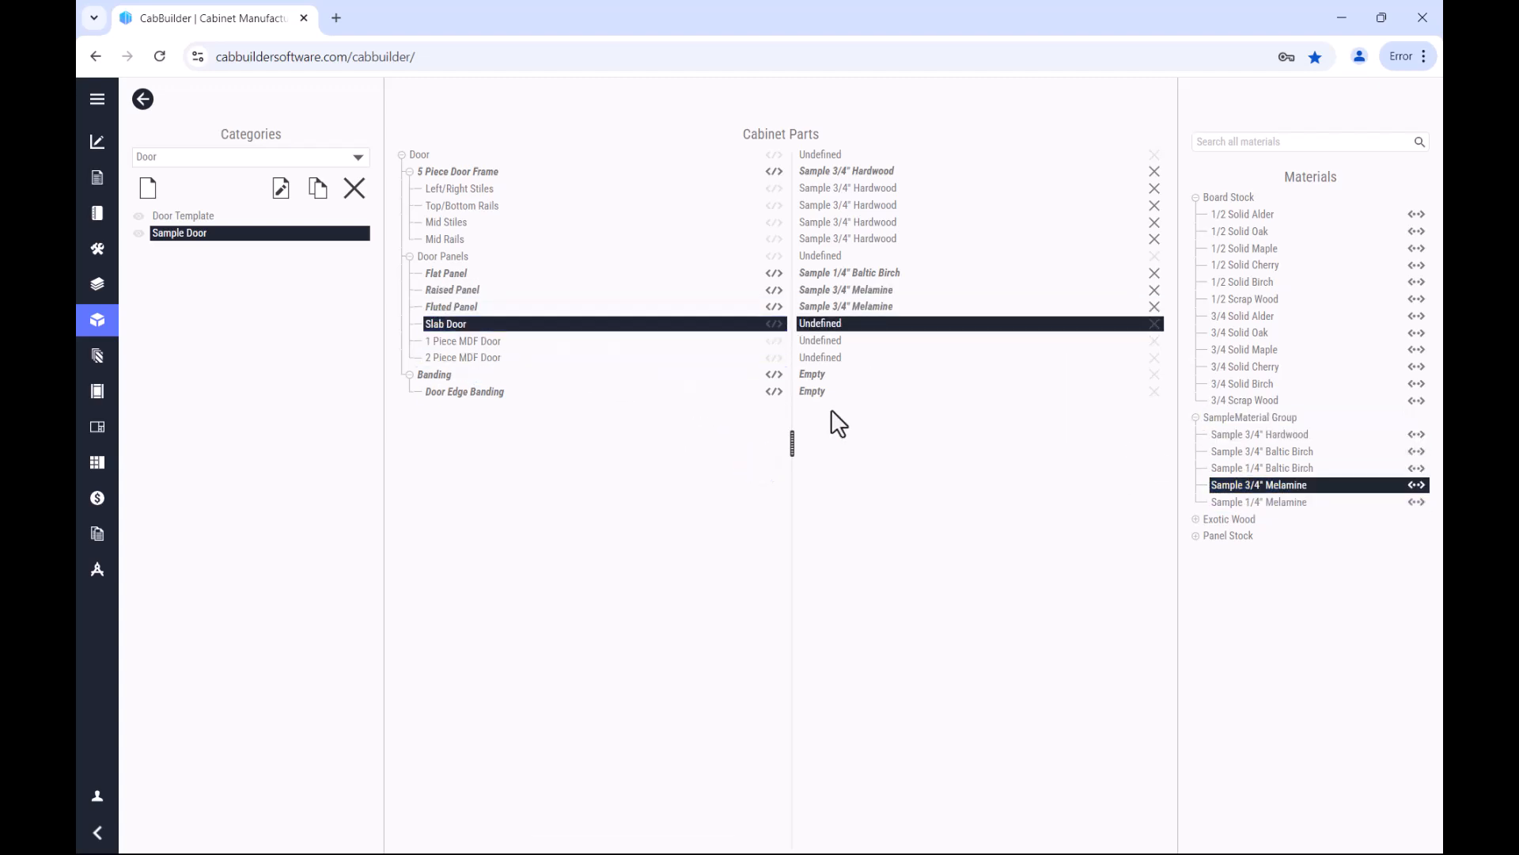
pyautogui.click(1266, 438)
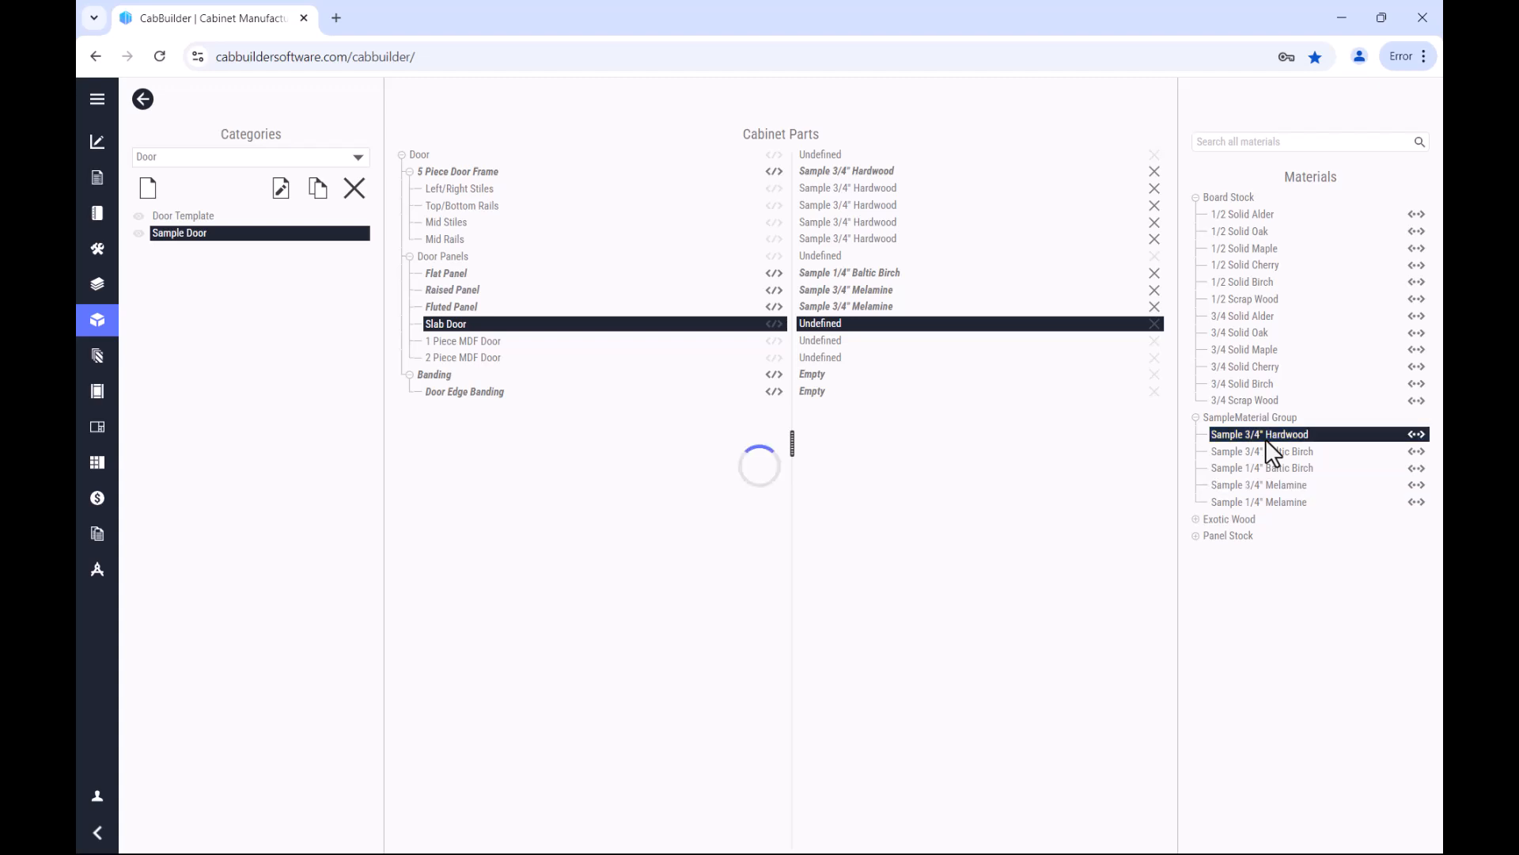
# Step: Assign Sample 3/4" Melamine to both the 1 Piece MDF Door and the 2 Piece MDF Door
pyautogui.click(482, 341)
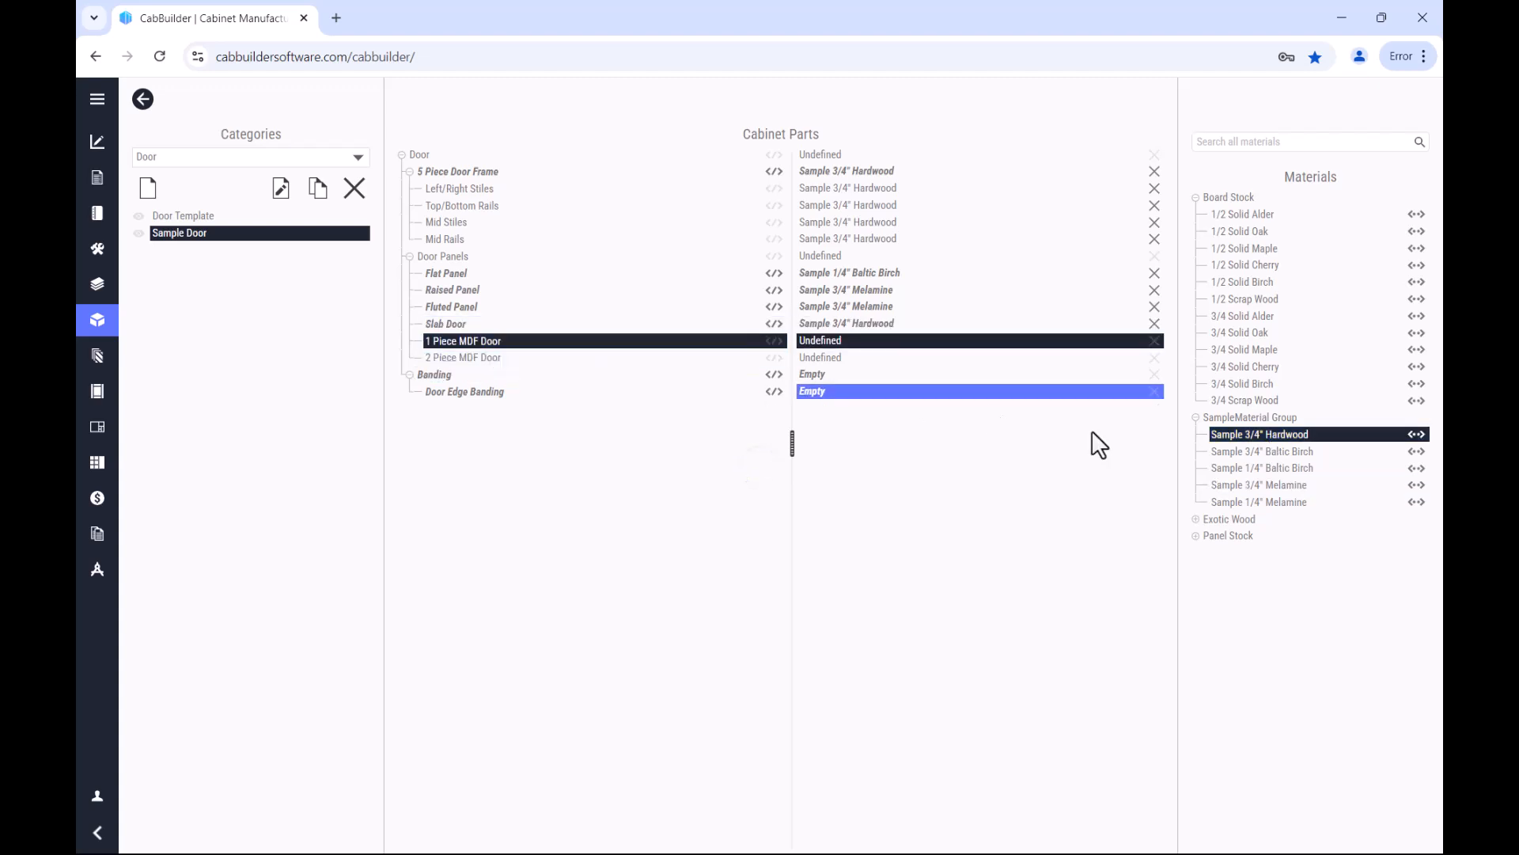
pyautogui.click(1266, 483)
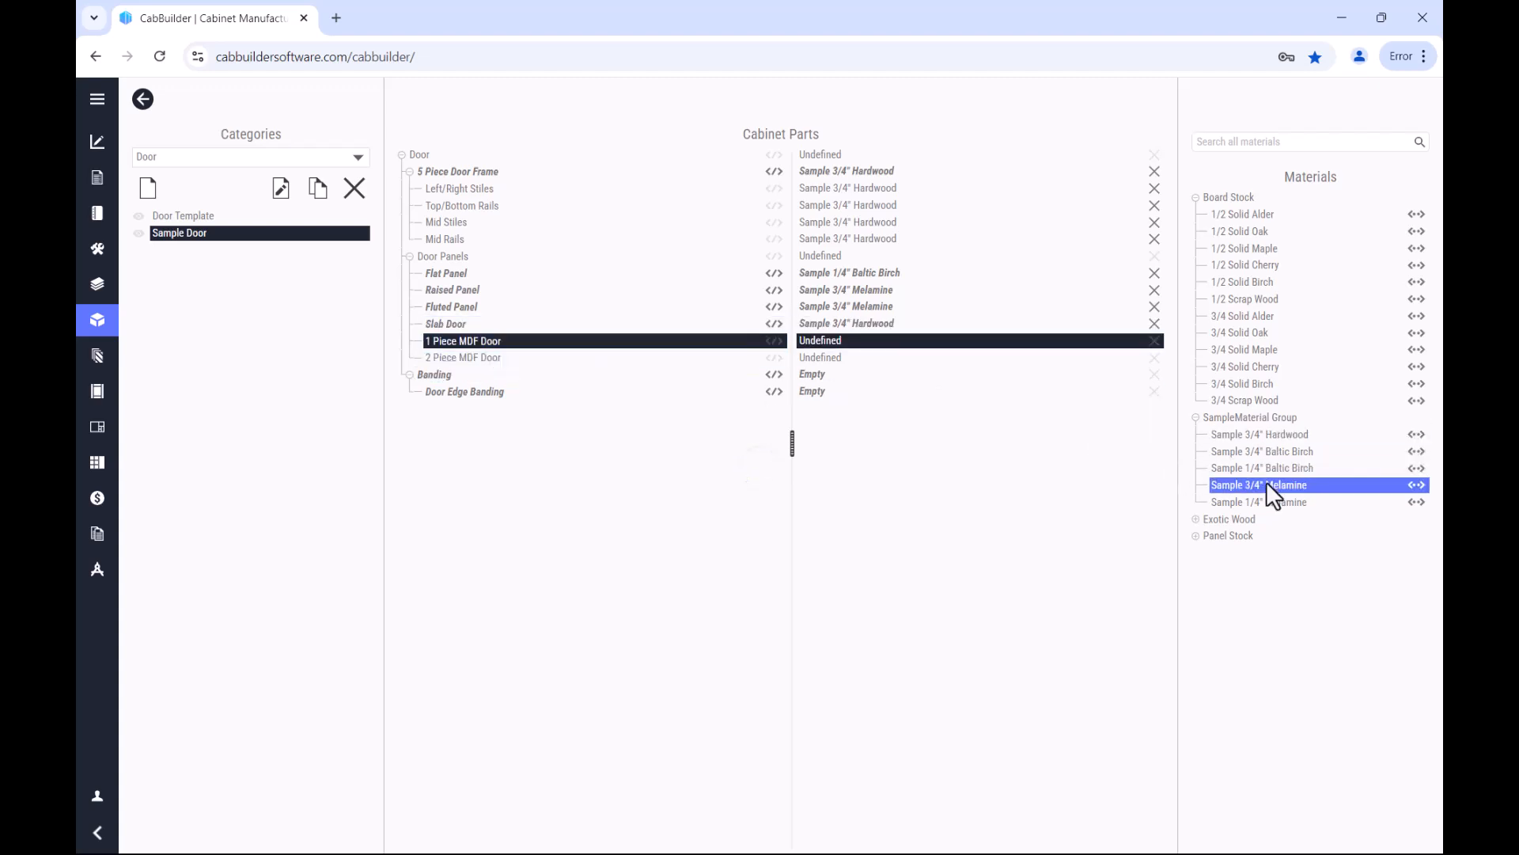
pyautogui.click(555, 357)
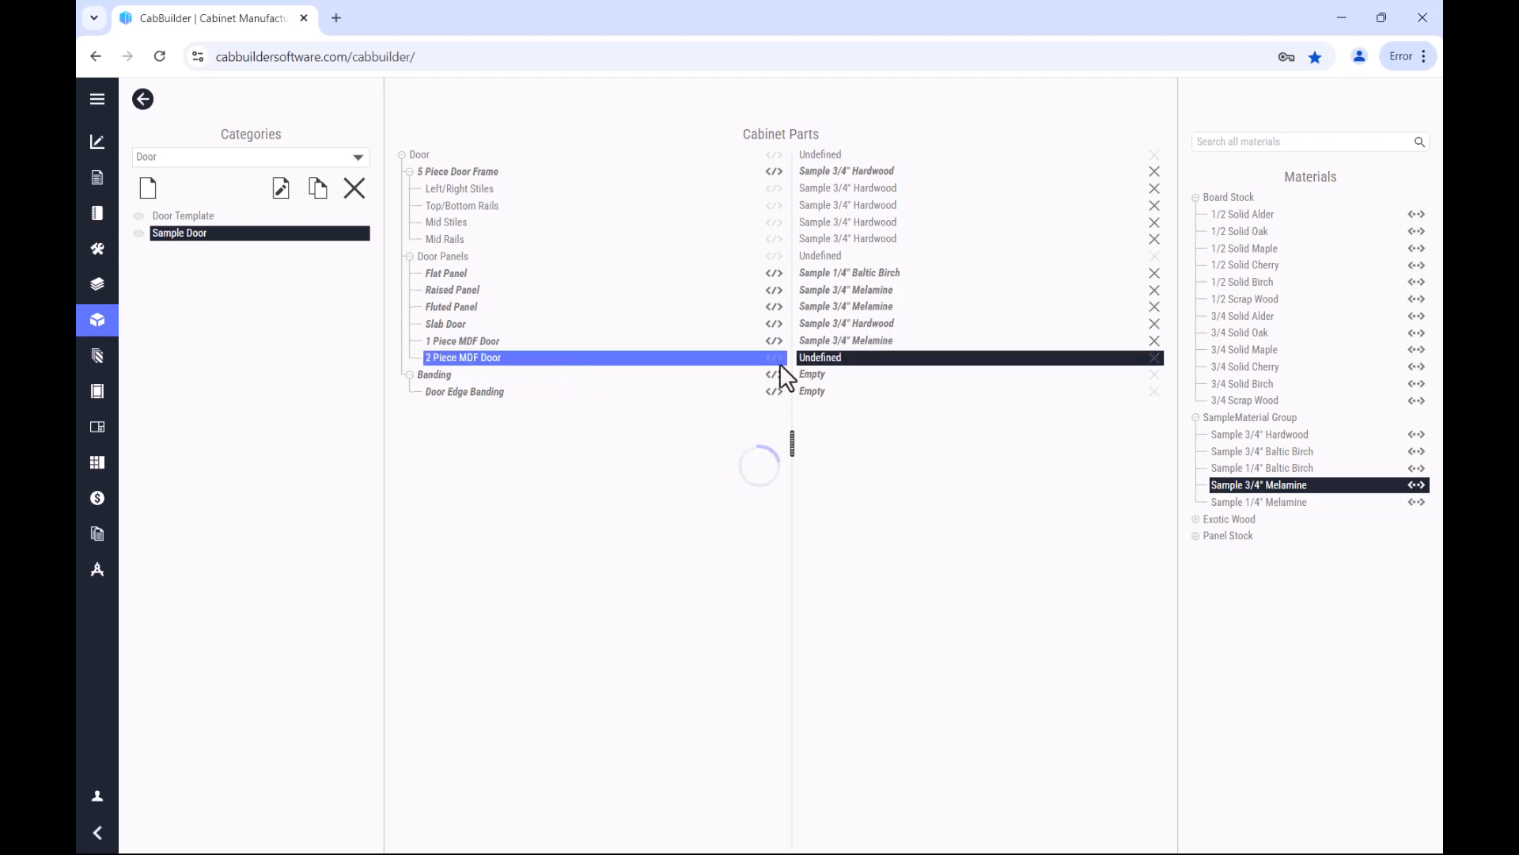
pyautogui.click(1251, 486)
# Step: Assign Birch Veneer Banding to the Door Edge Banding of Sample Door
pyautogui.click(505, 391)
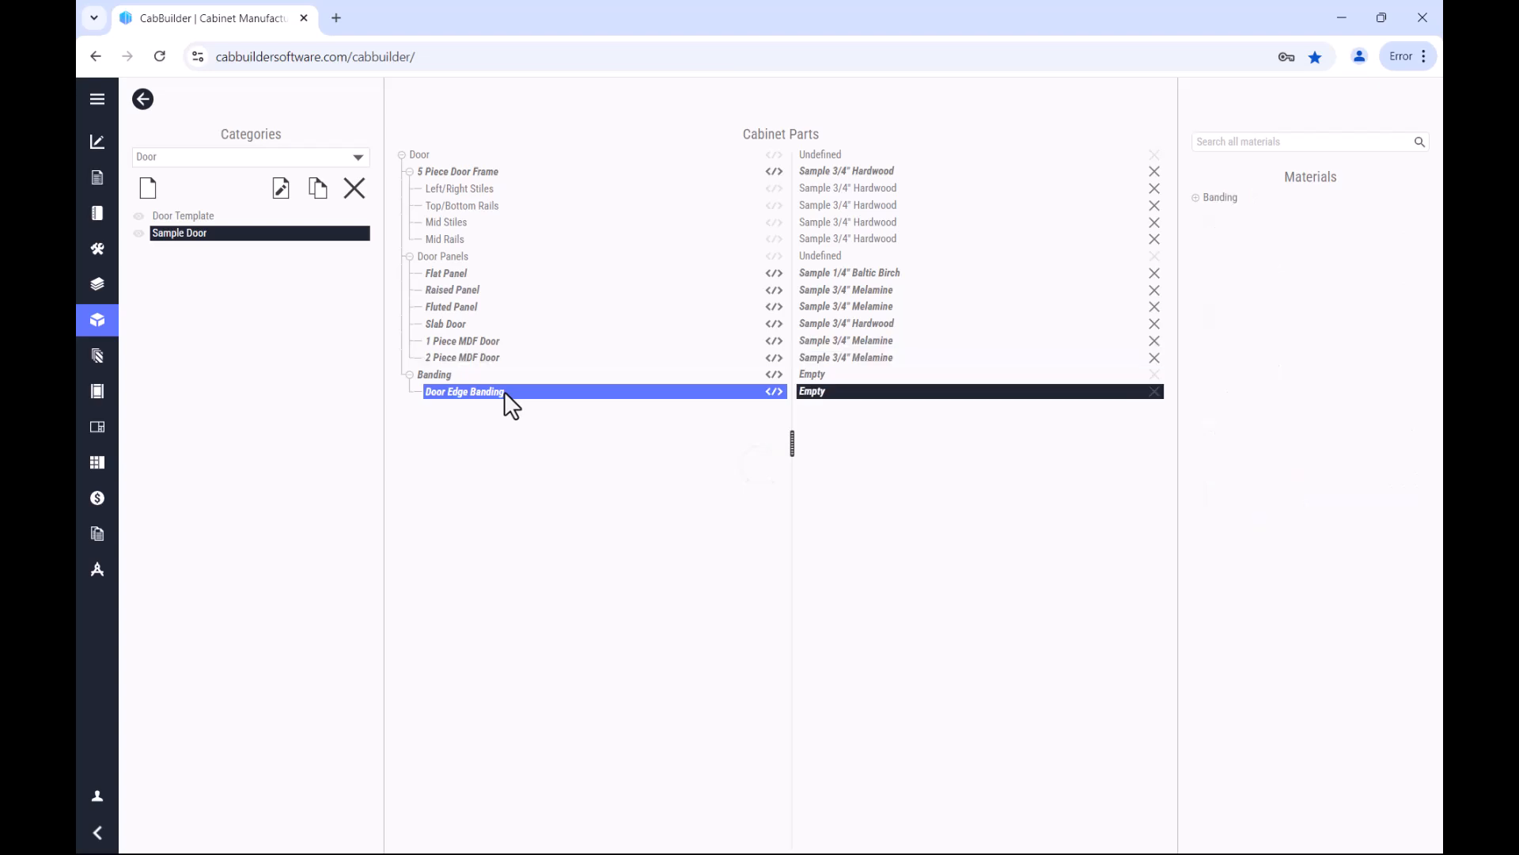
pyautogui.click(1196, 197)
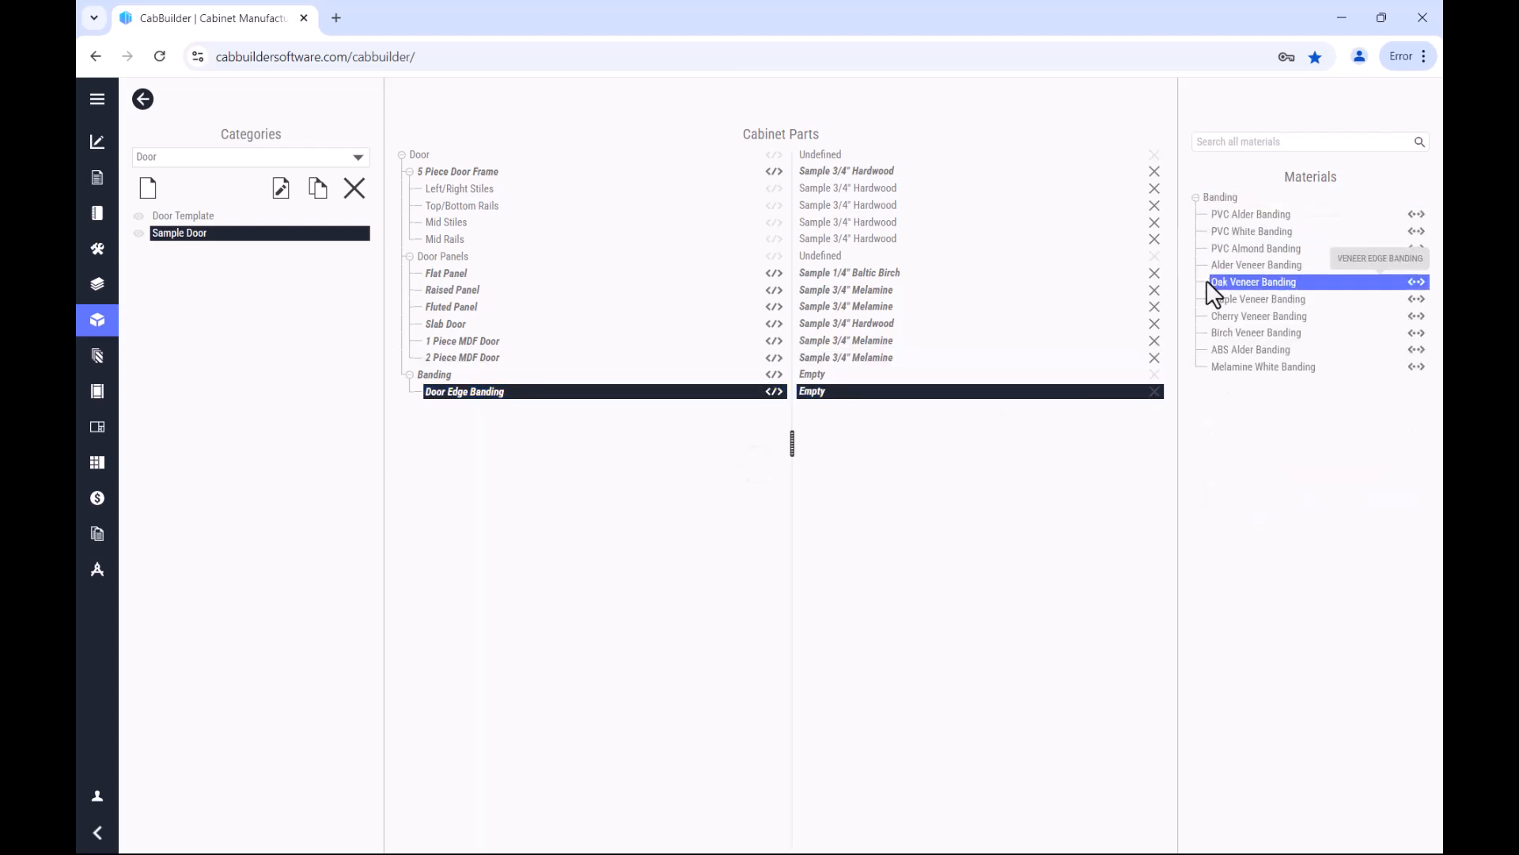
pyautogui.click(1269, 334)
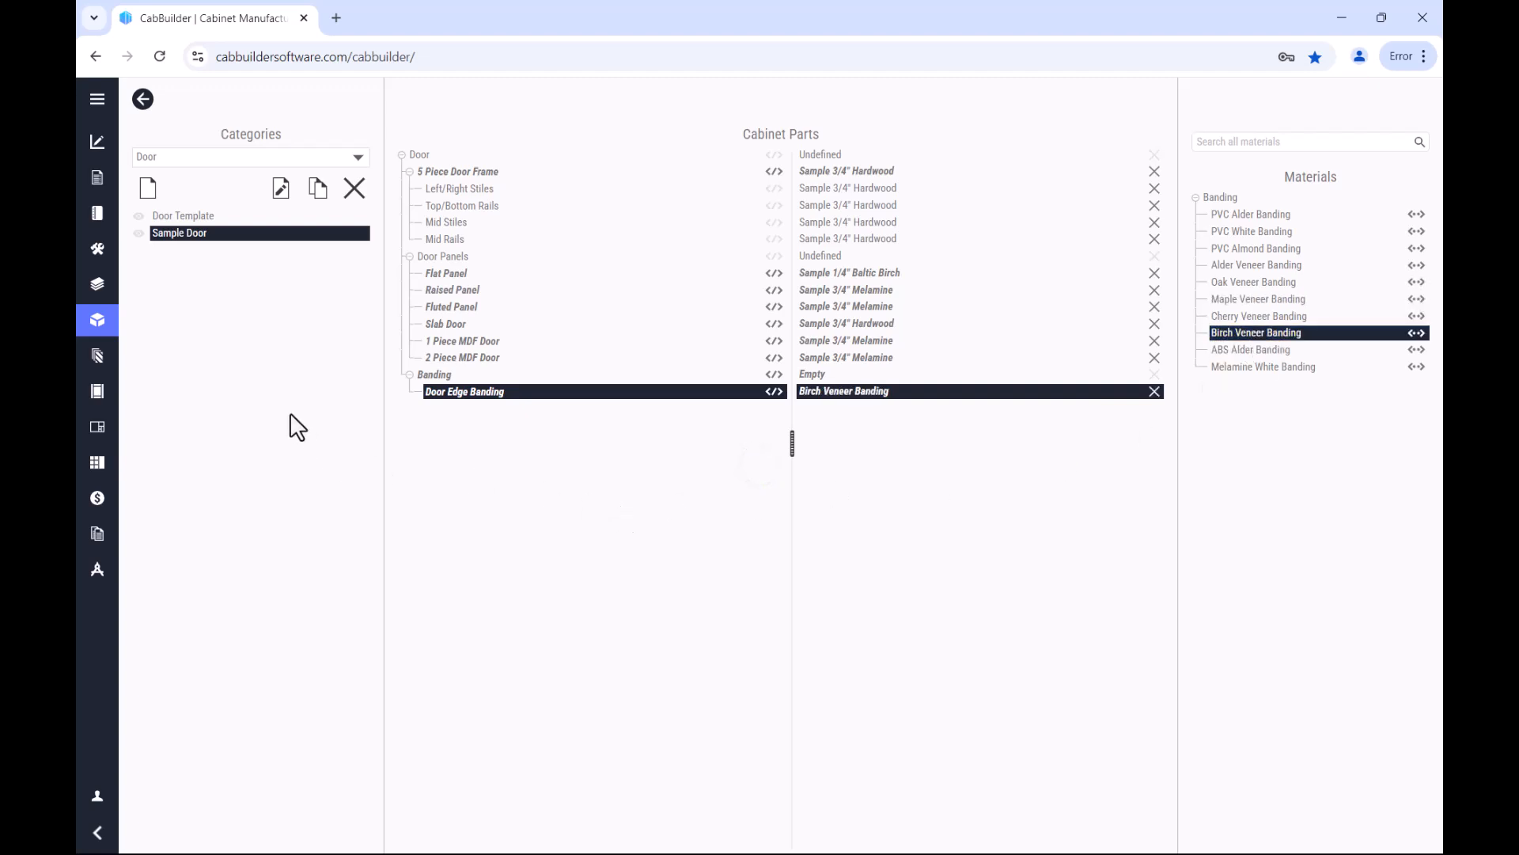
# Step: Create two more assembly methods in the Door category, named Sample MDF and Sample Melamine
pyautogui.click(149, 189)
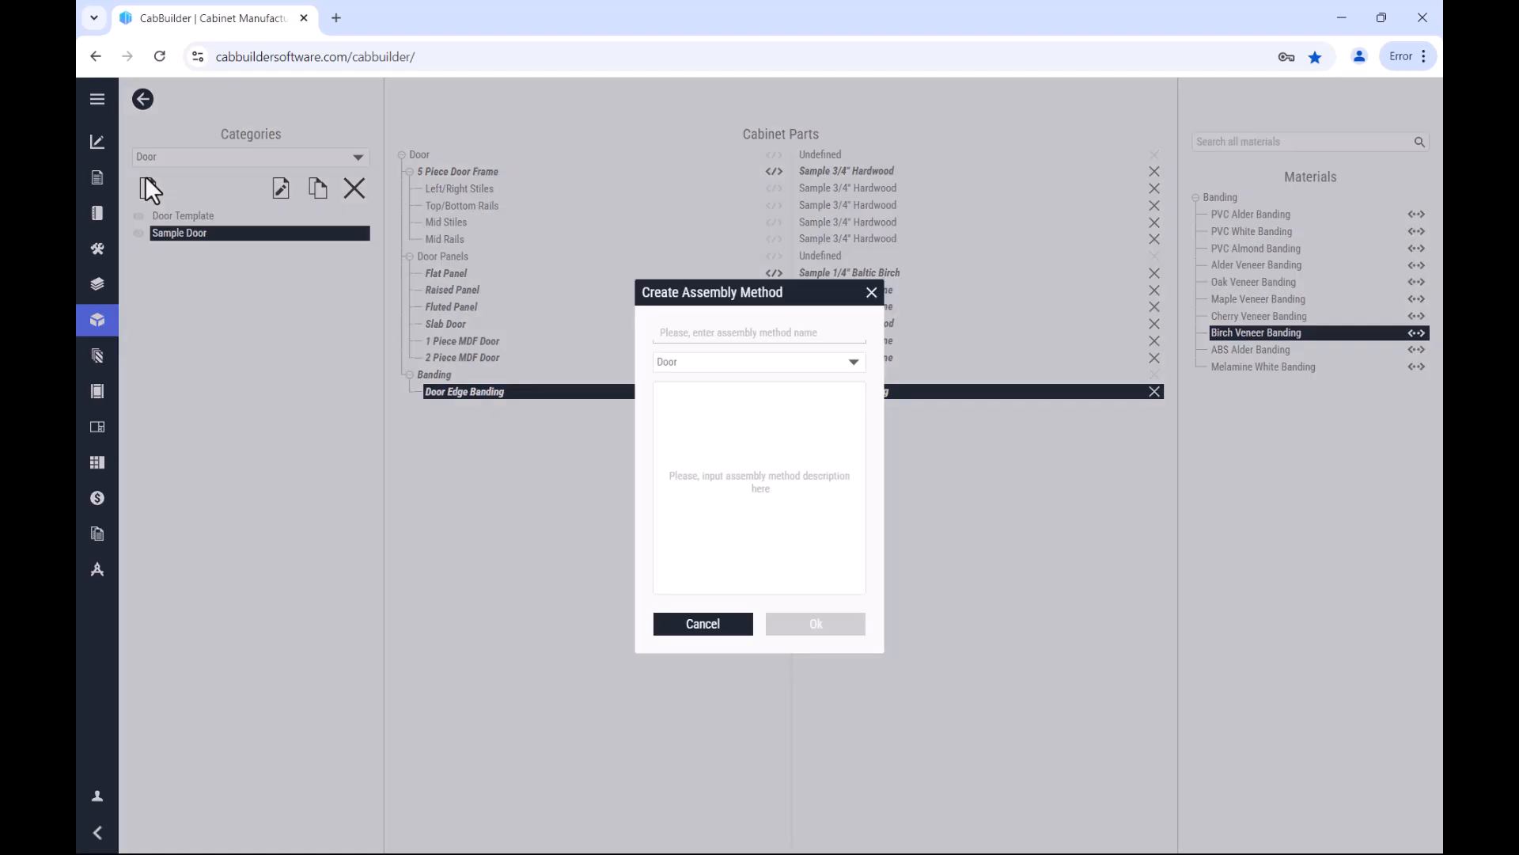
pyautogui.write('Sample MDF')
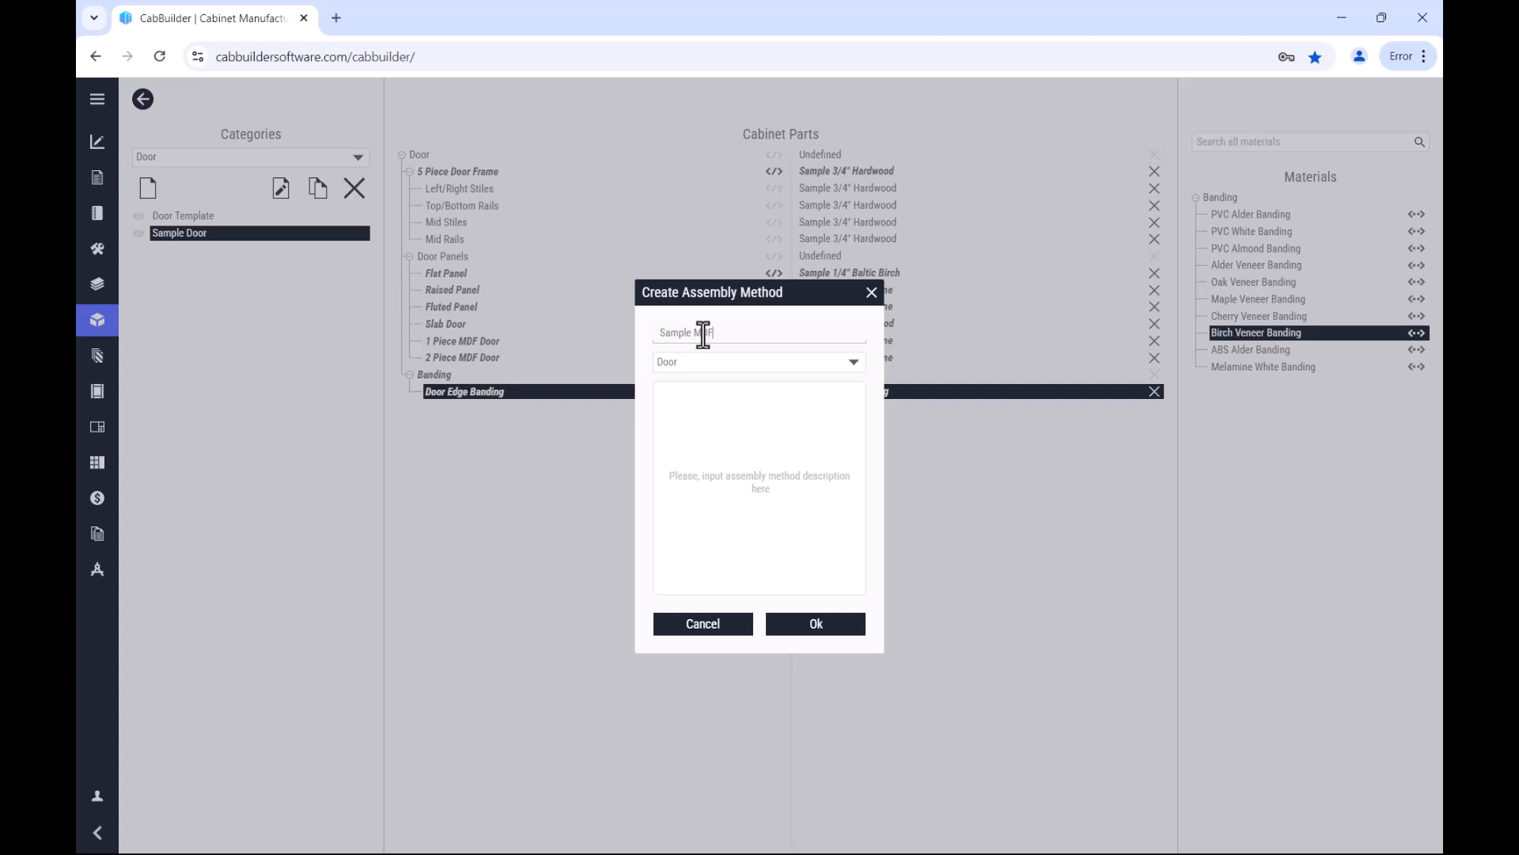
pyautogui.click(823, 624)
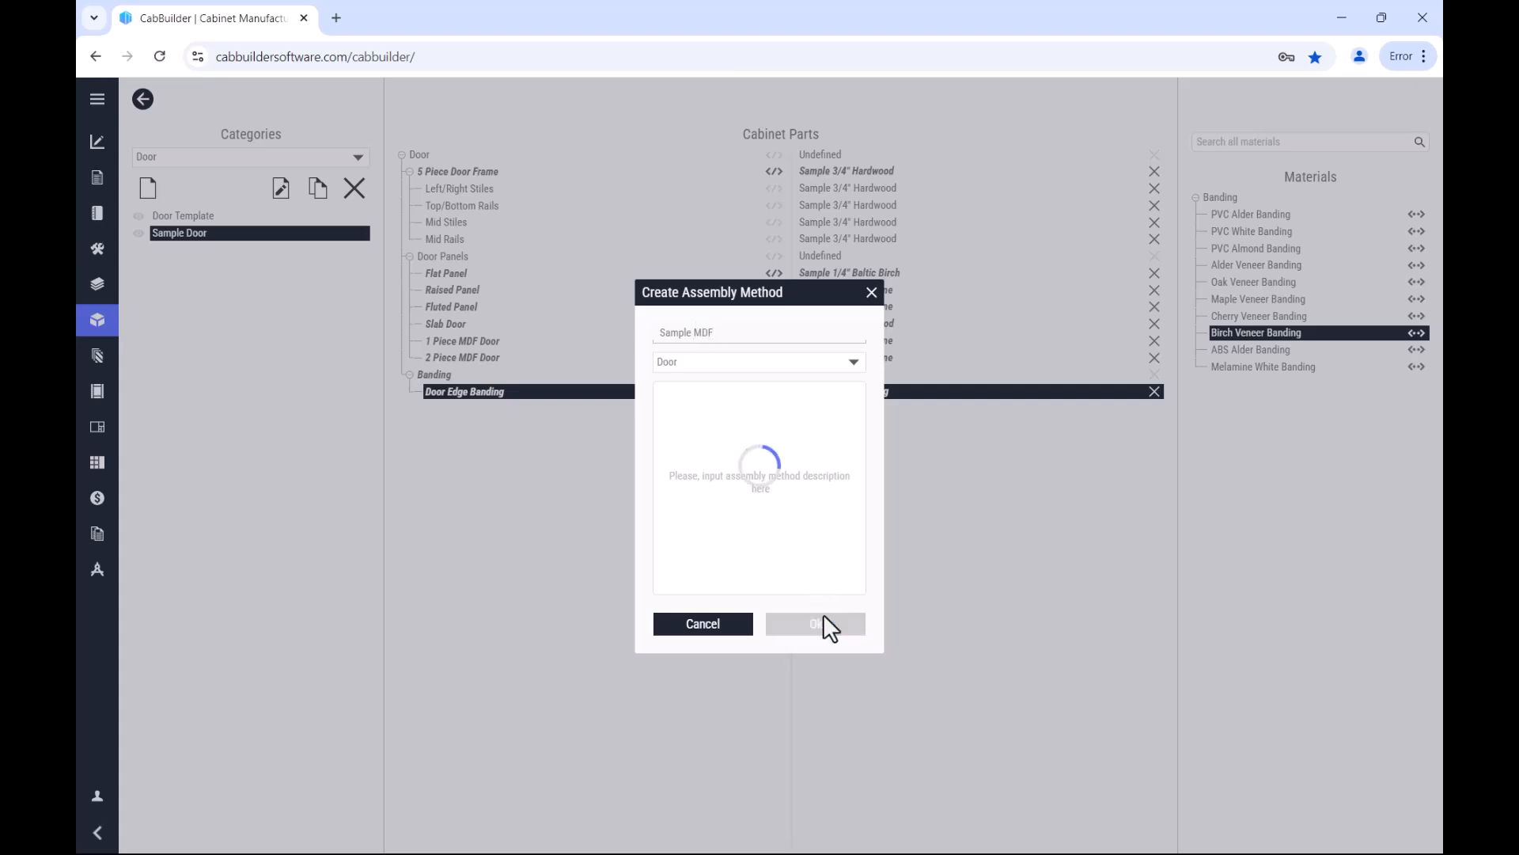
pyautogui.click(148, 190)
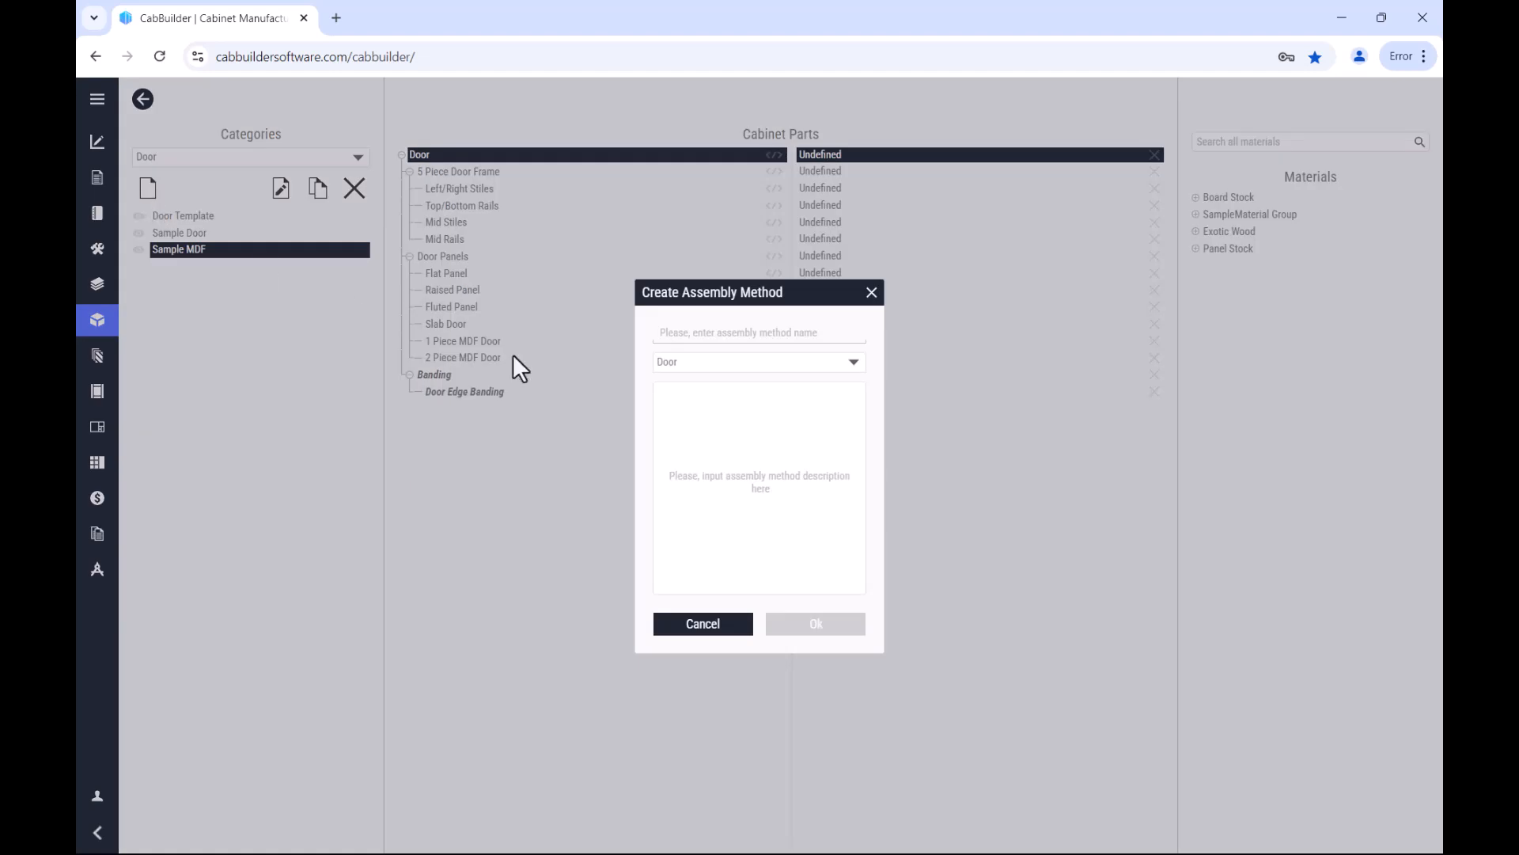
pyautogui.click(721, 333)
pyautogui.write('Sample Melamine')
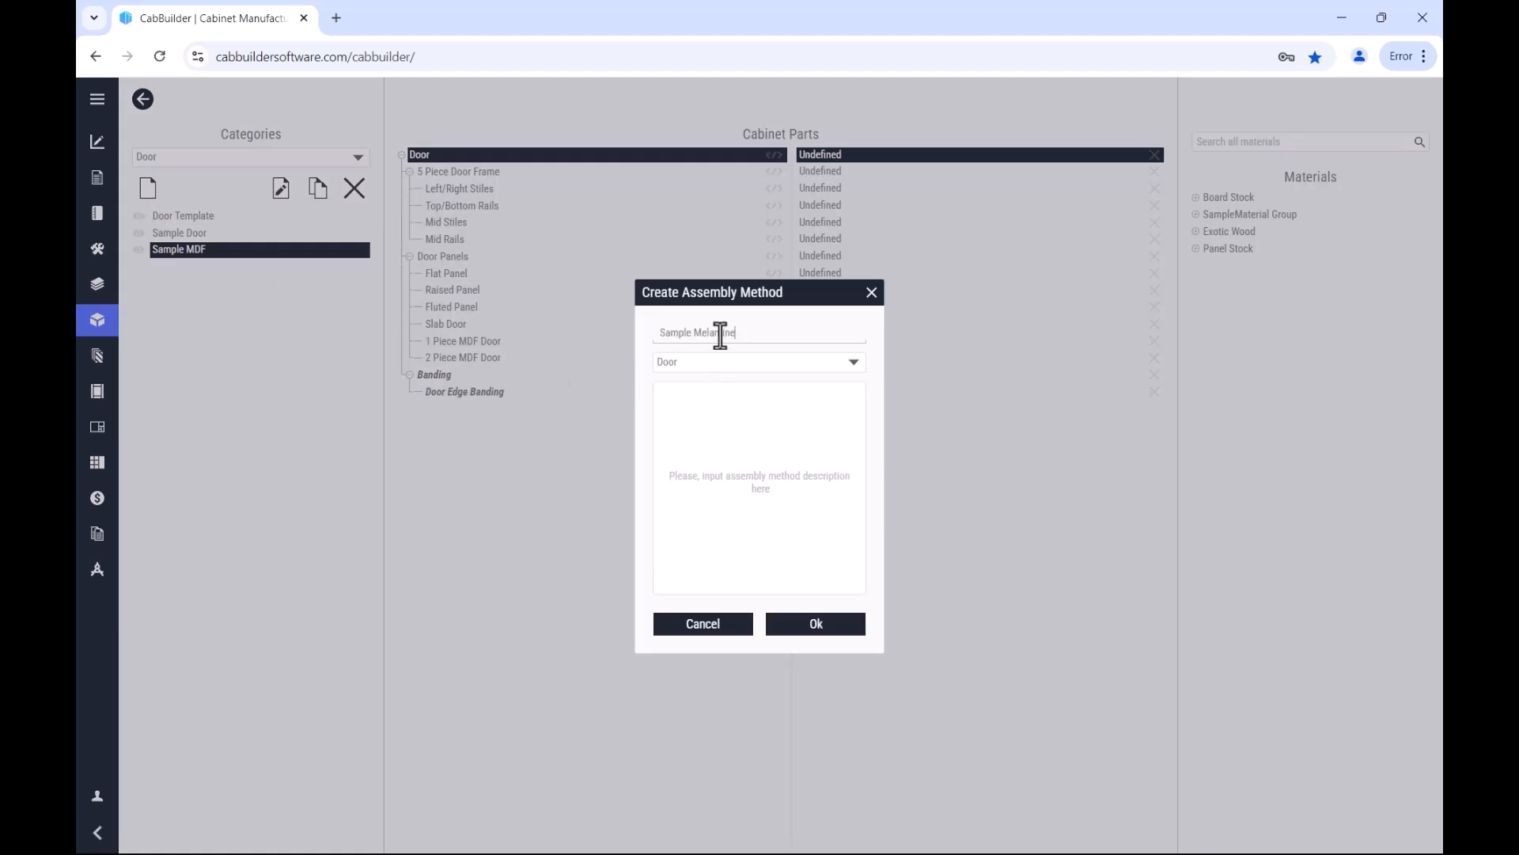
pyautogui.click(838, 622)
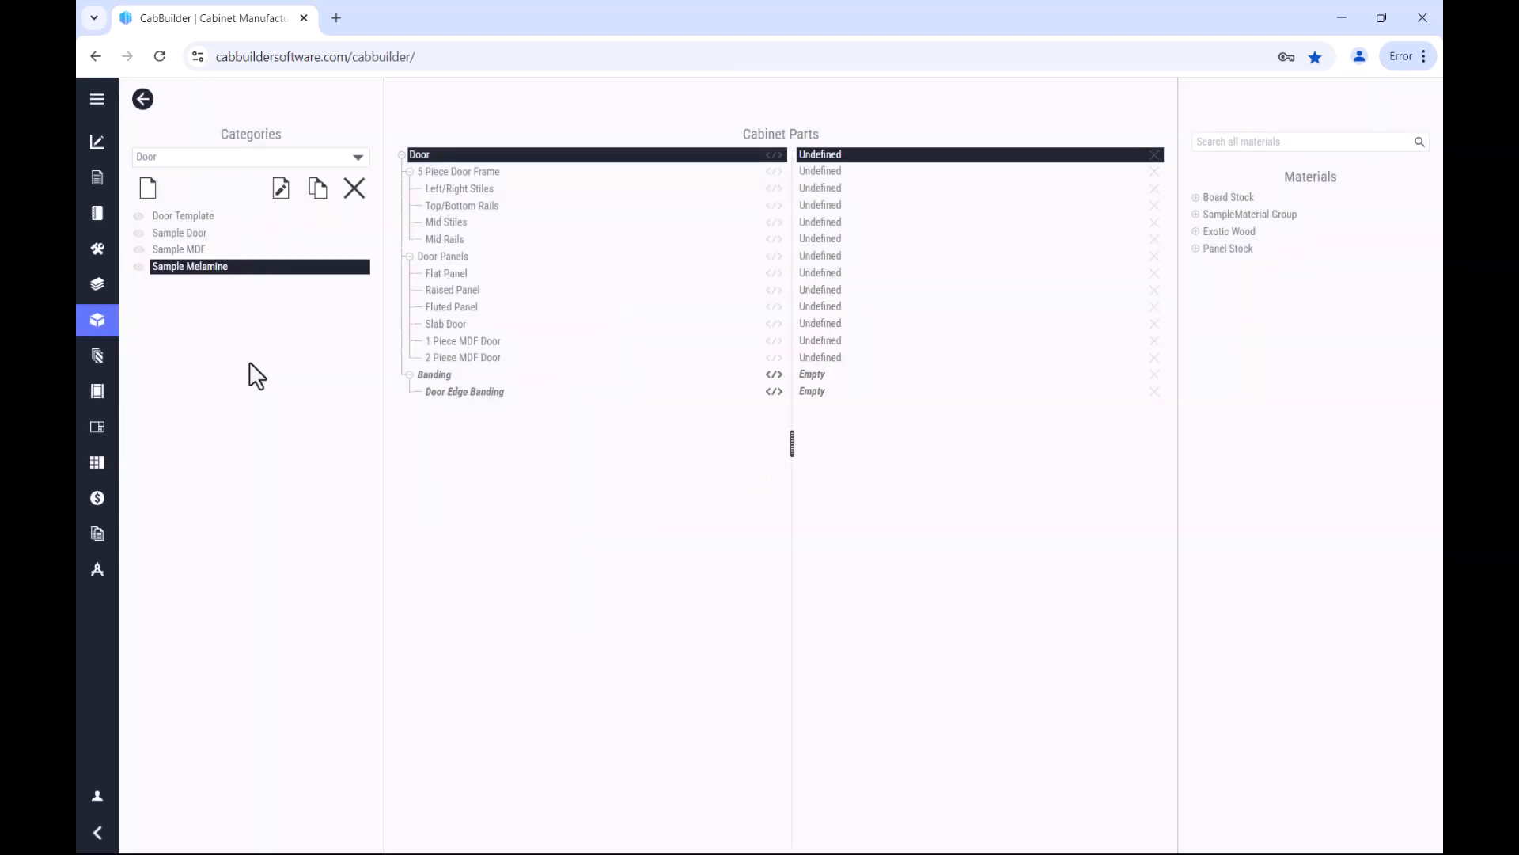
# Step: Switch to the Drawer Box category and create an assembly method named Sample Drawer
pyautogui.click(358, 158)
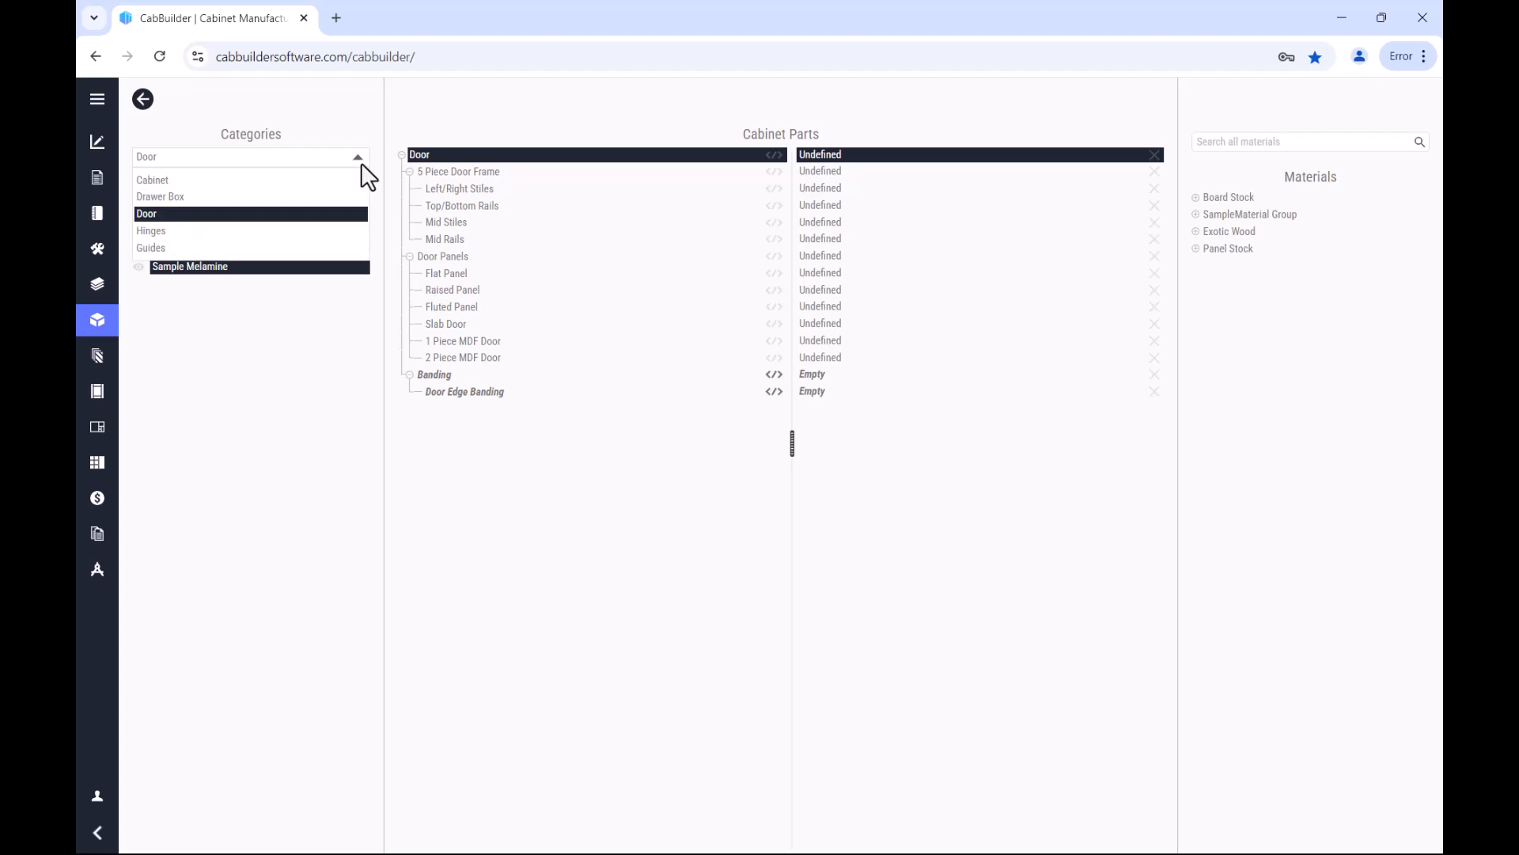
pyautogui.click(308, 195)
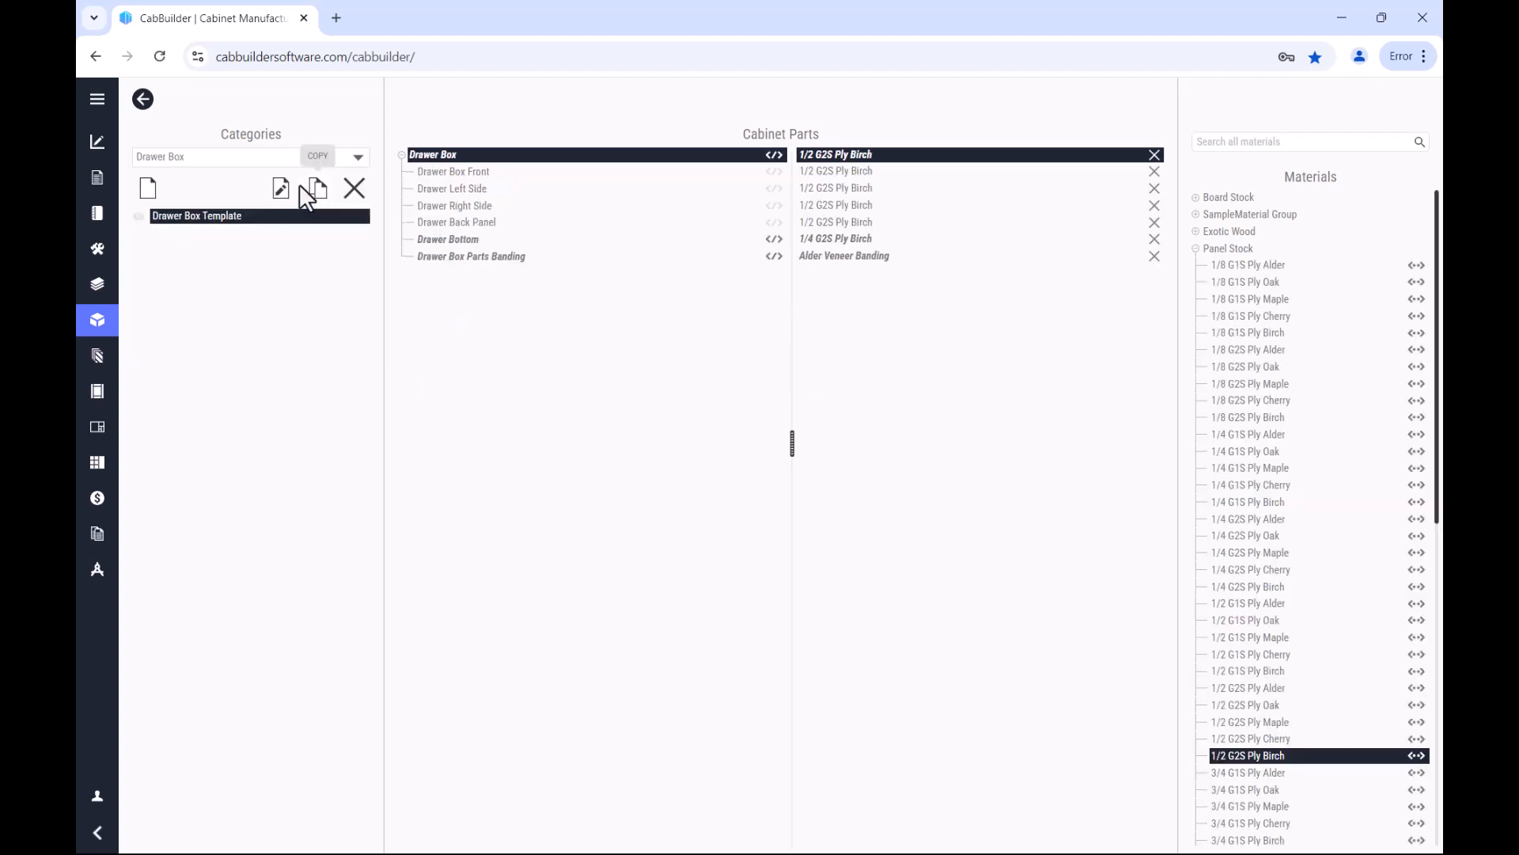
pyautogui.click(148, 188)
pyautogui.write('Sample Drawer')
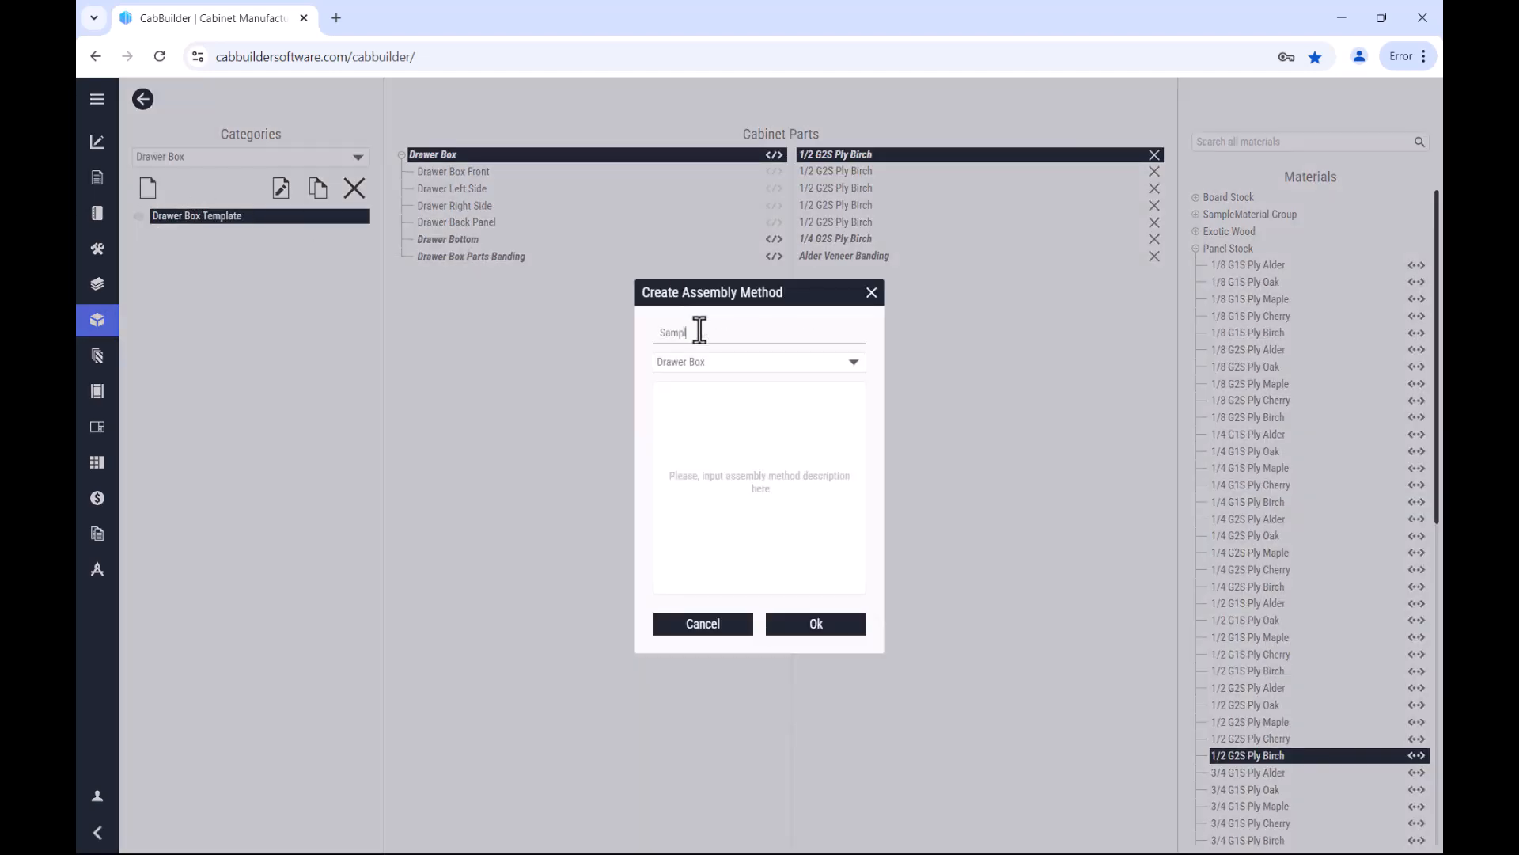
pyautogui.click(812, 623)
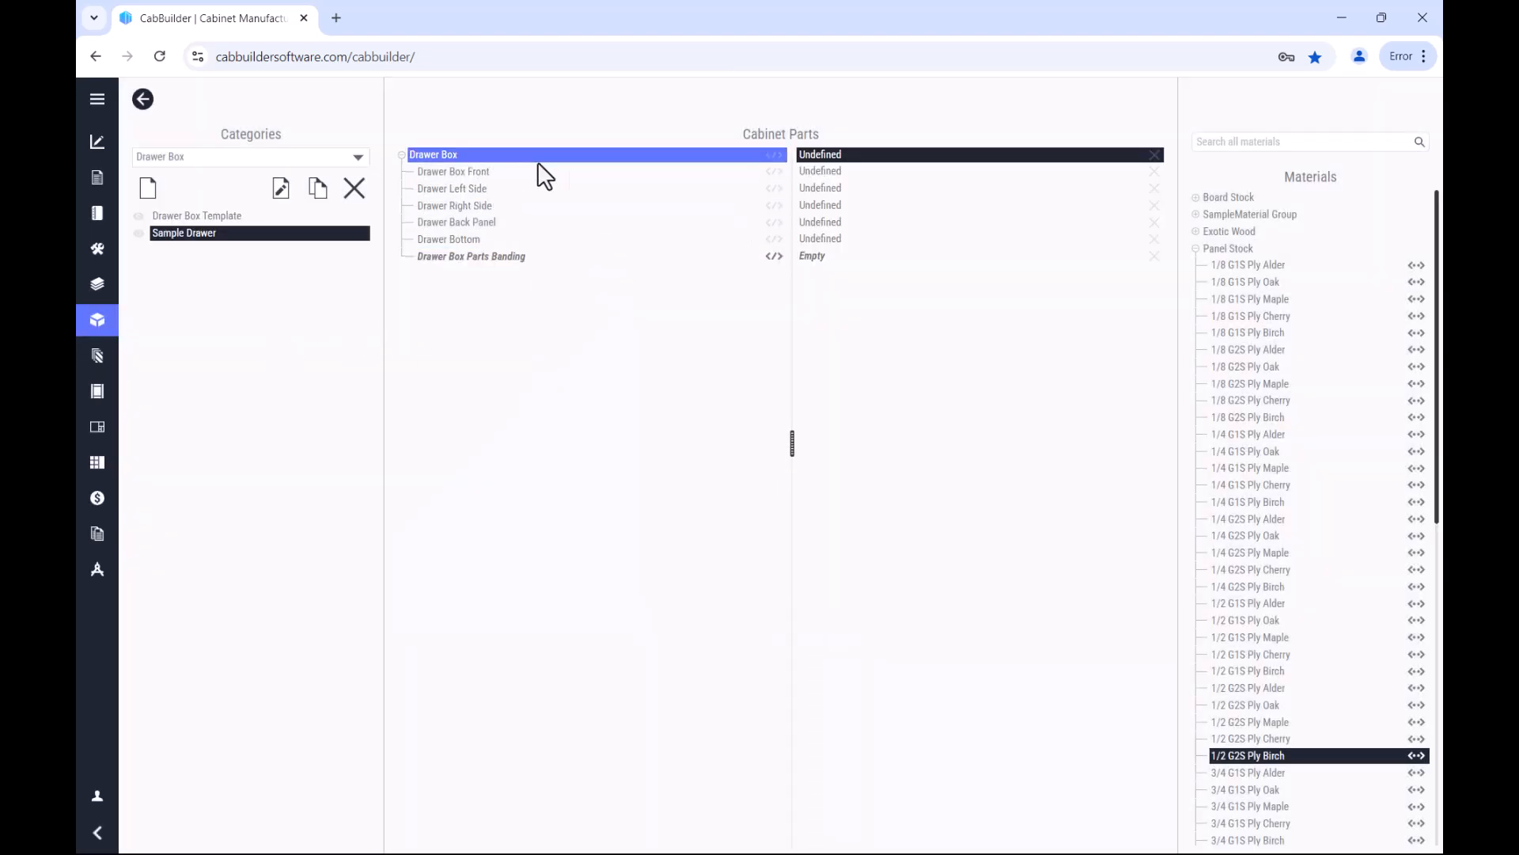
# Step: In Sample Drawer, assign Sample 3/4" Hardwood to the whole Drawer Box and Sample 1/4" Baltic Birch to the Drawer Bottom
pyautogui.click(1194, 214)
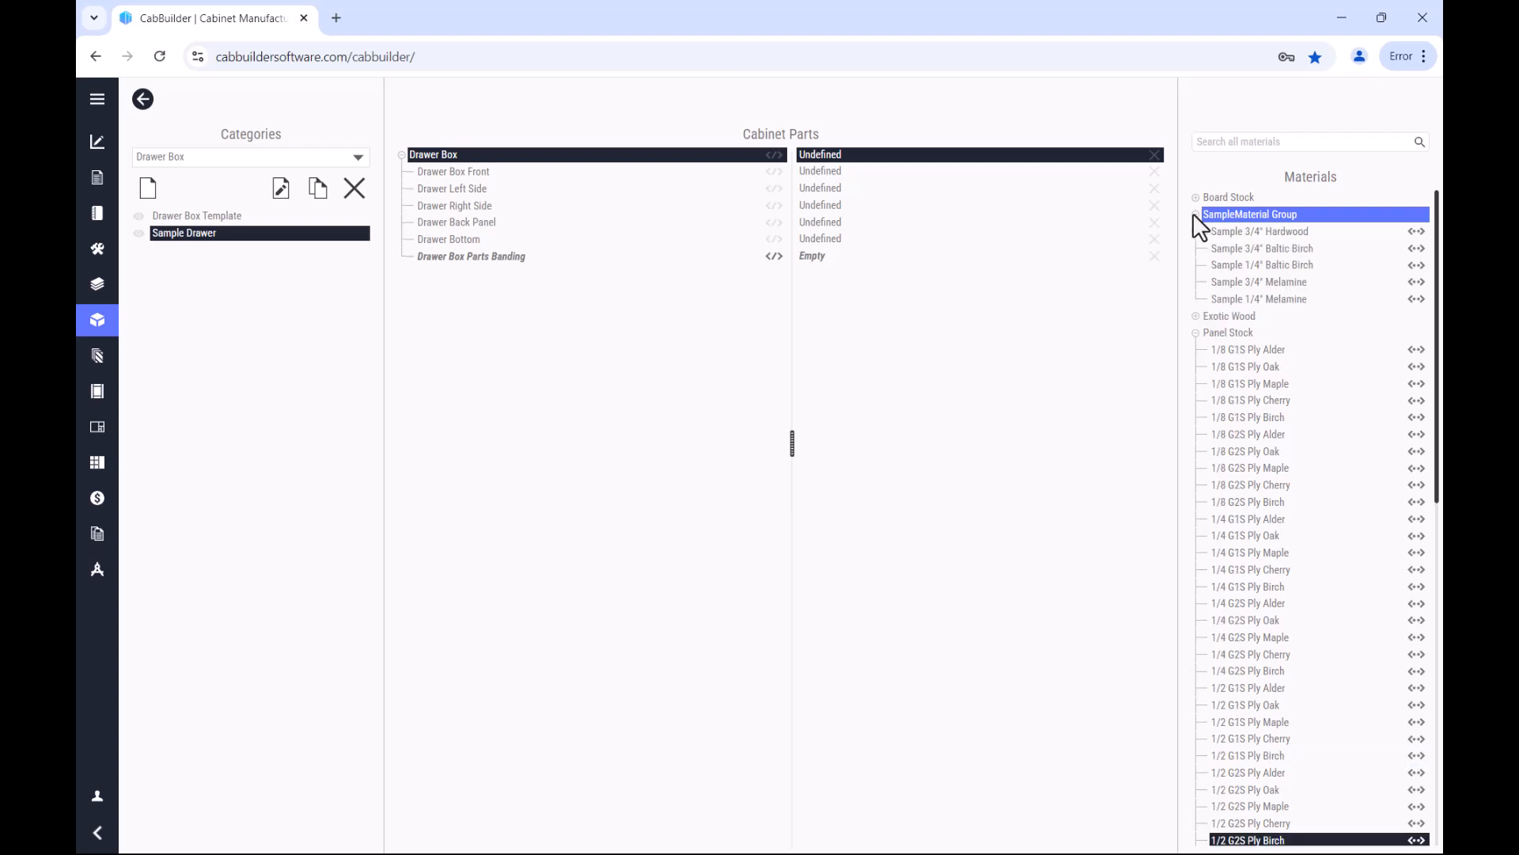
pyautogui.click(1291, 228)
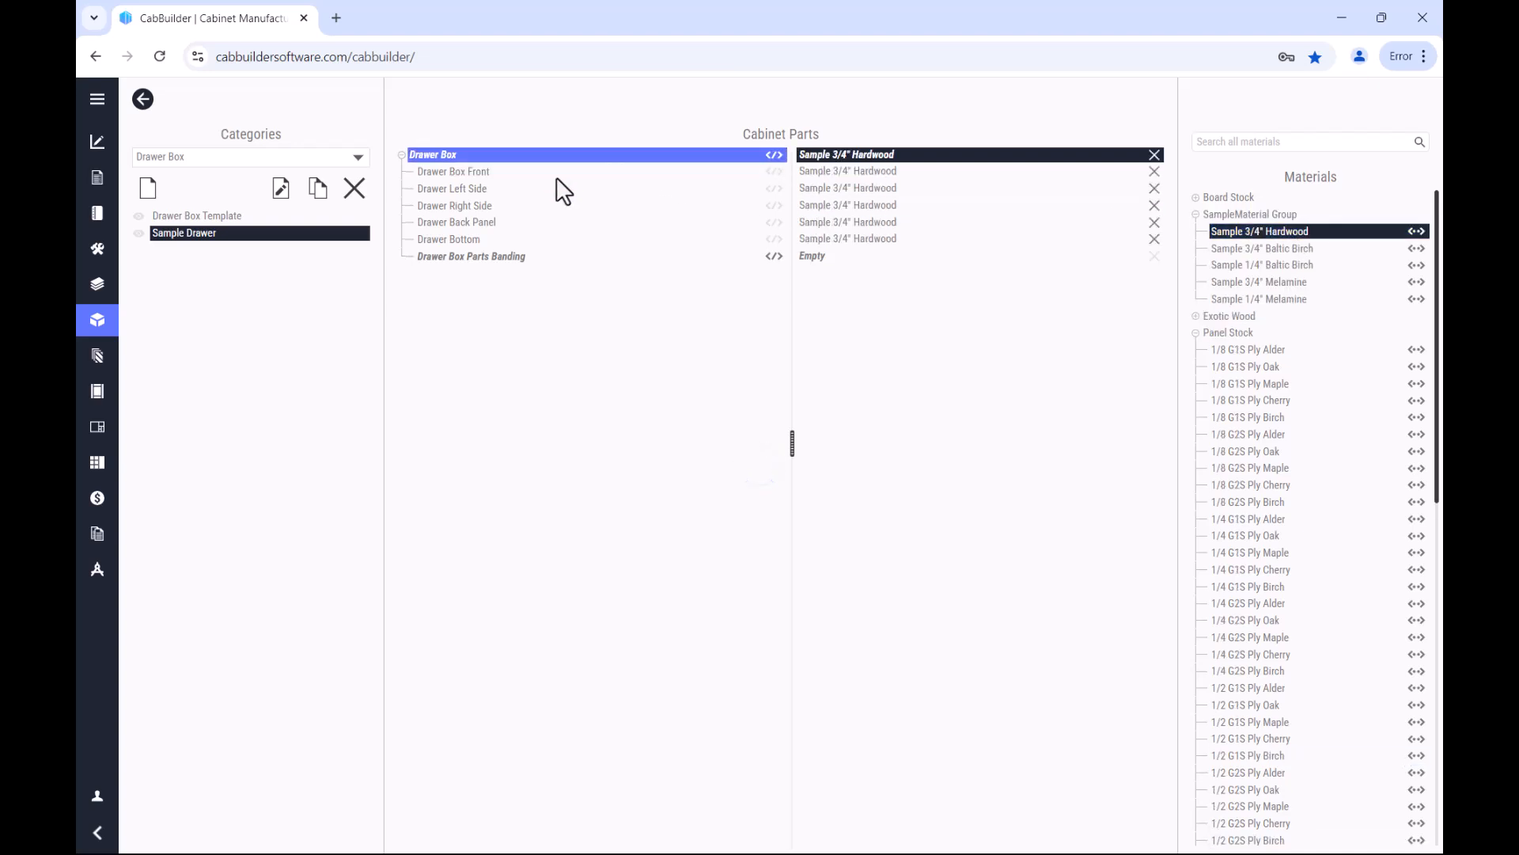
pyautogui.click(507, 239)
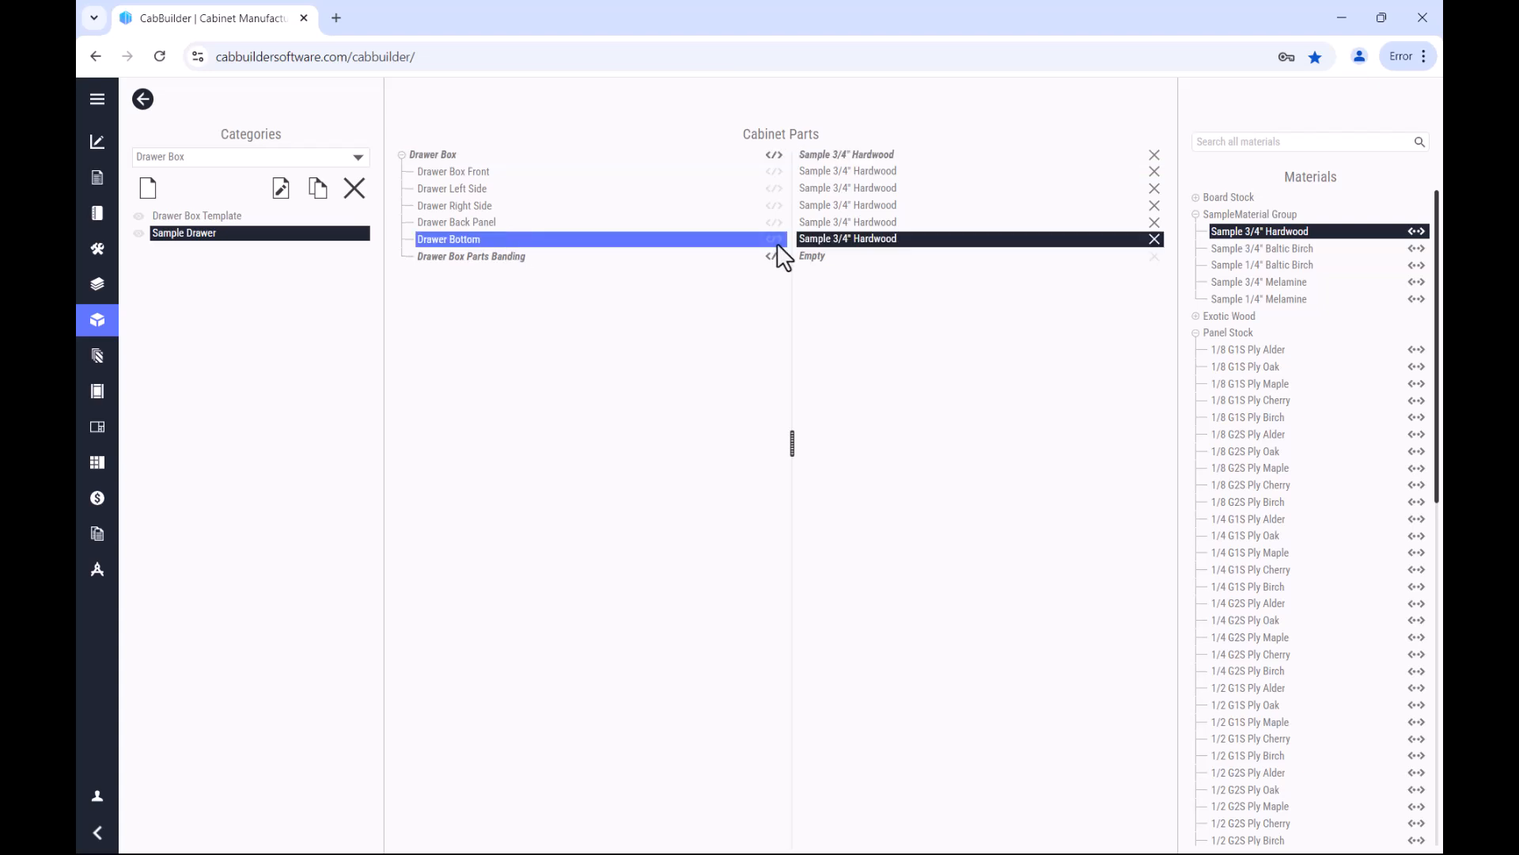
pyautogui.click(1283, 264)
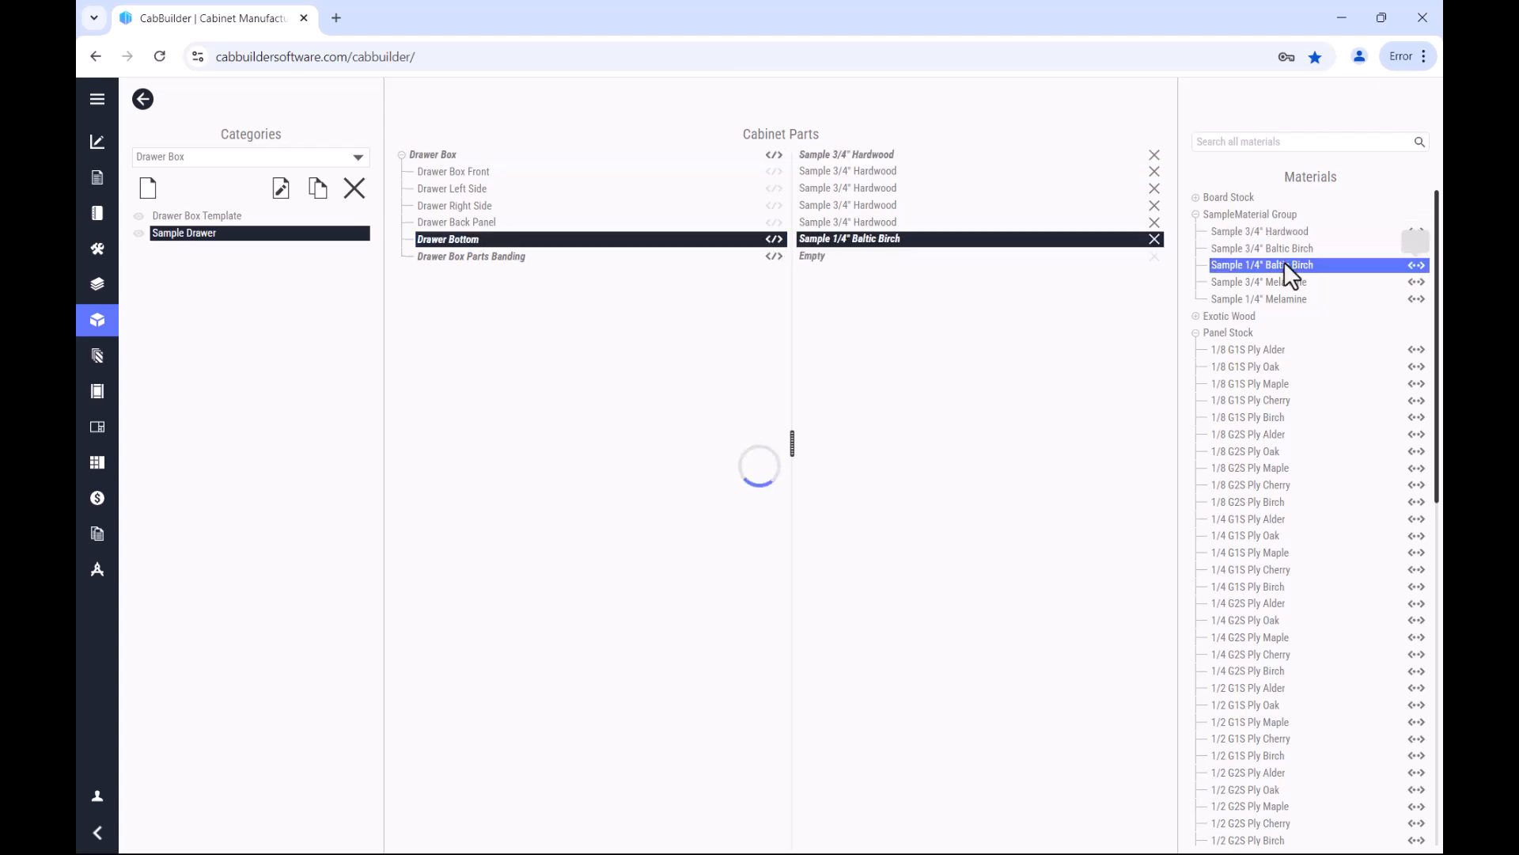
# Step: Assign Birch Veneer Banding to the Drawer Box Parts Banding of Sample Drawer
pyautogui.click(459, 257)
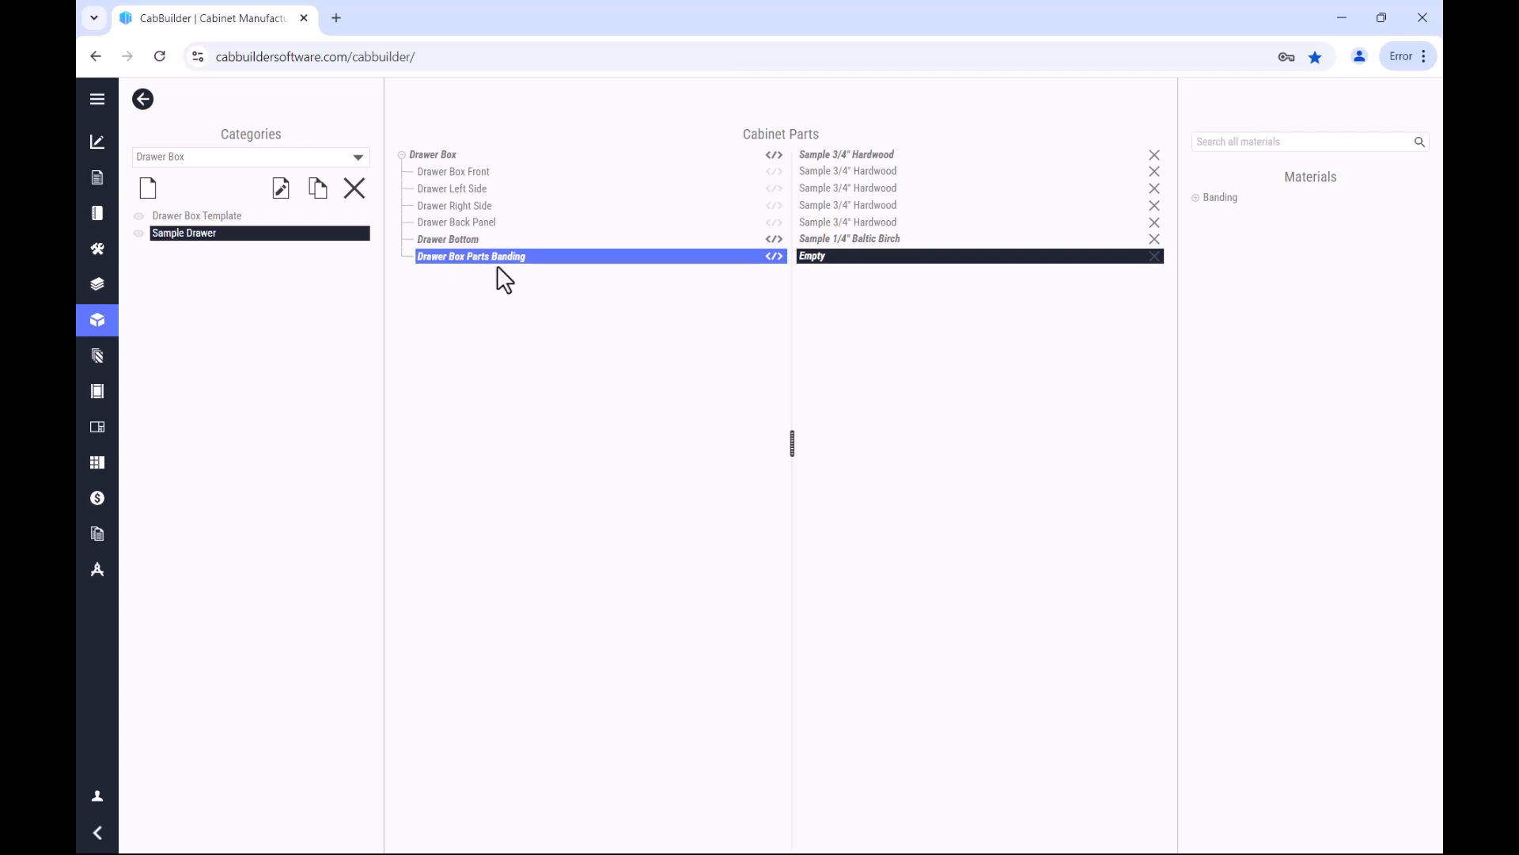
pyautogui.click(1196, 197)
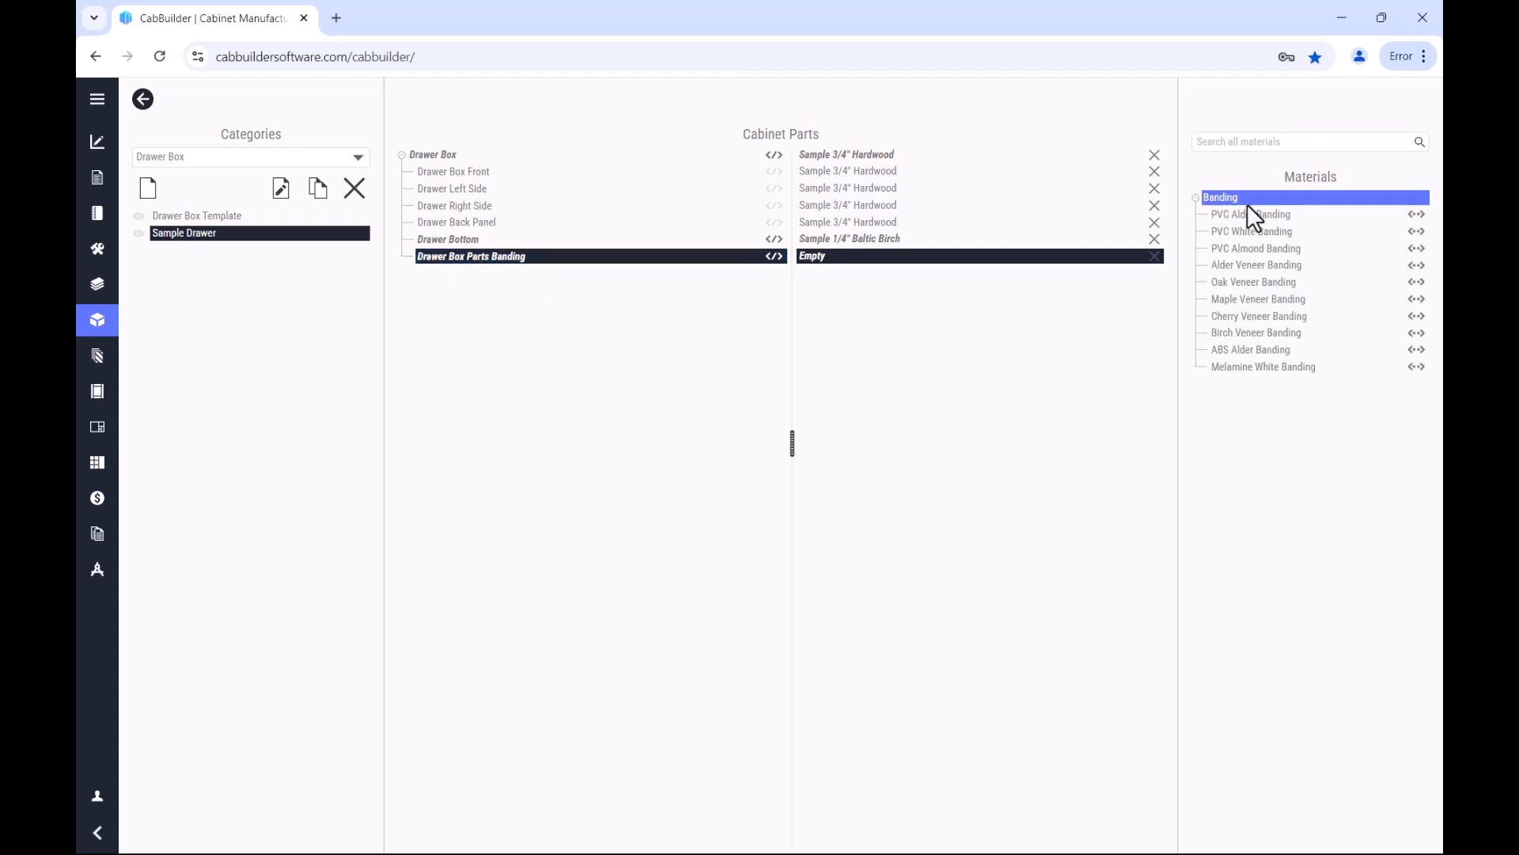
pyautogui.click(1271, 336)
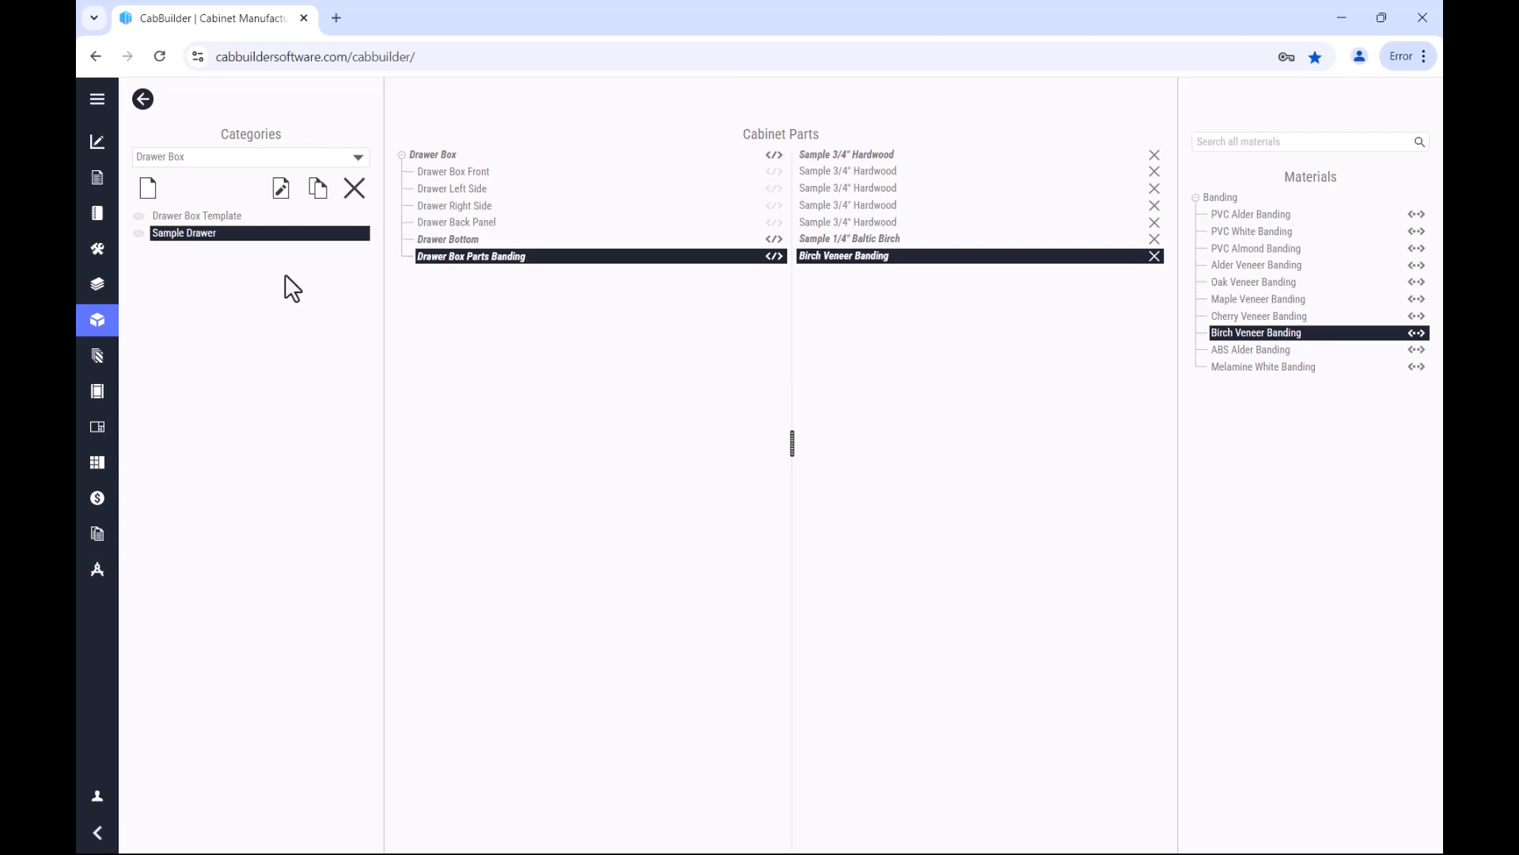
# Step: Switch to the Cabinet category and create an assembly method named Sample Cabinet
pyautogui.click(355, 155)
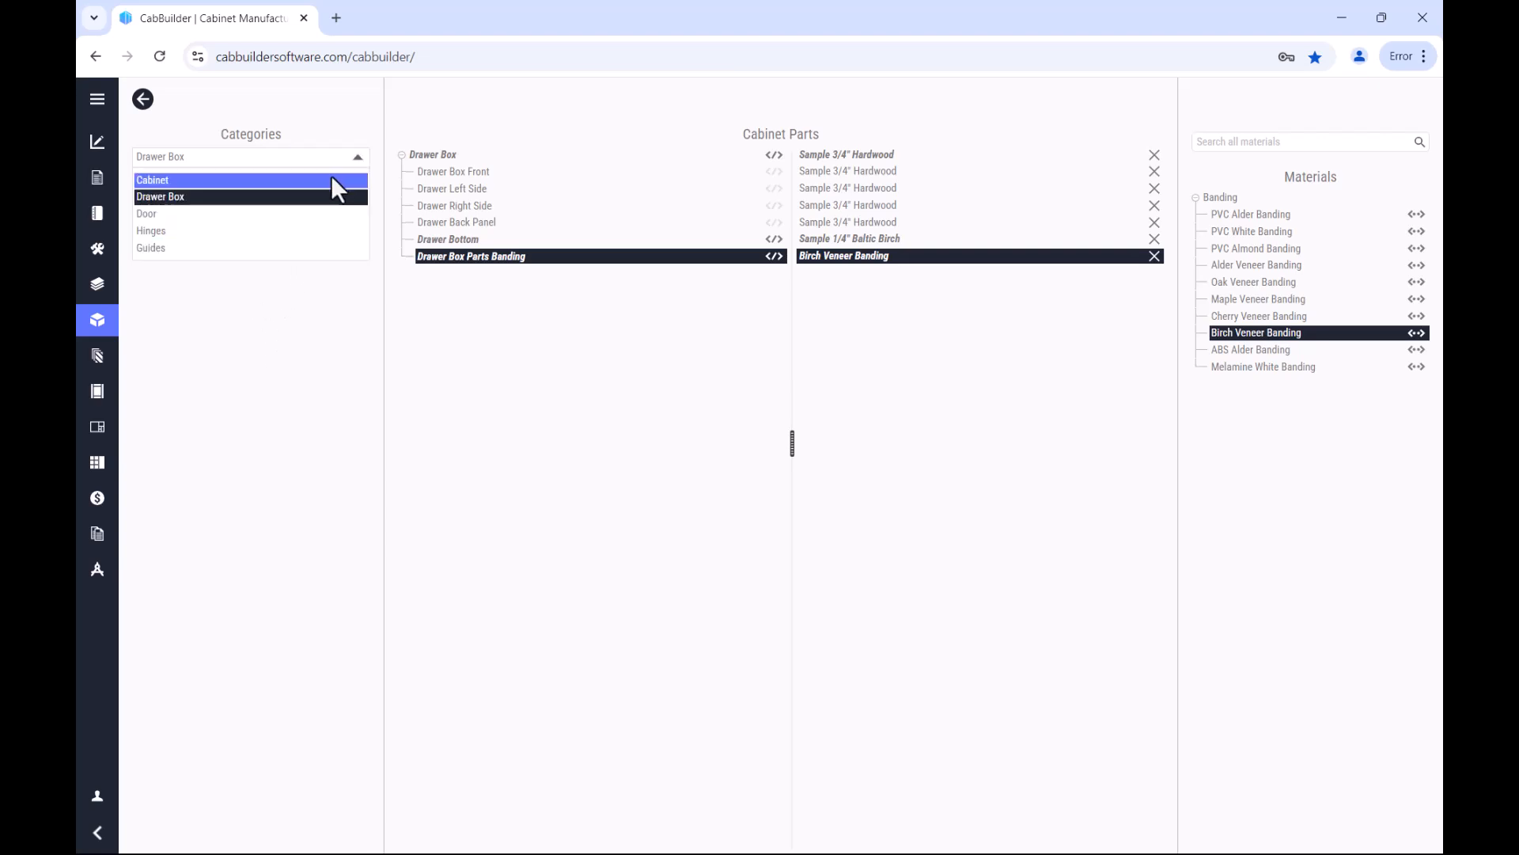
pyautogui.click(332, 176)
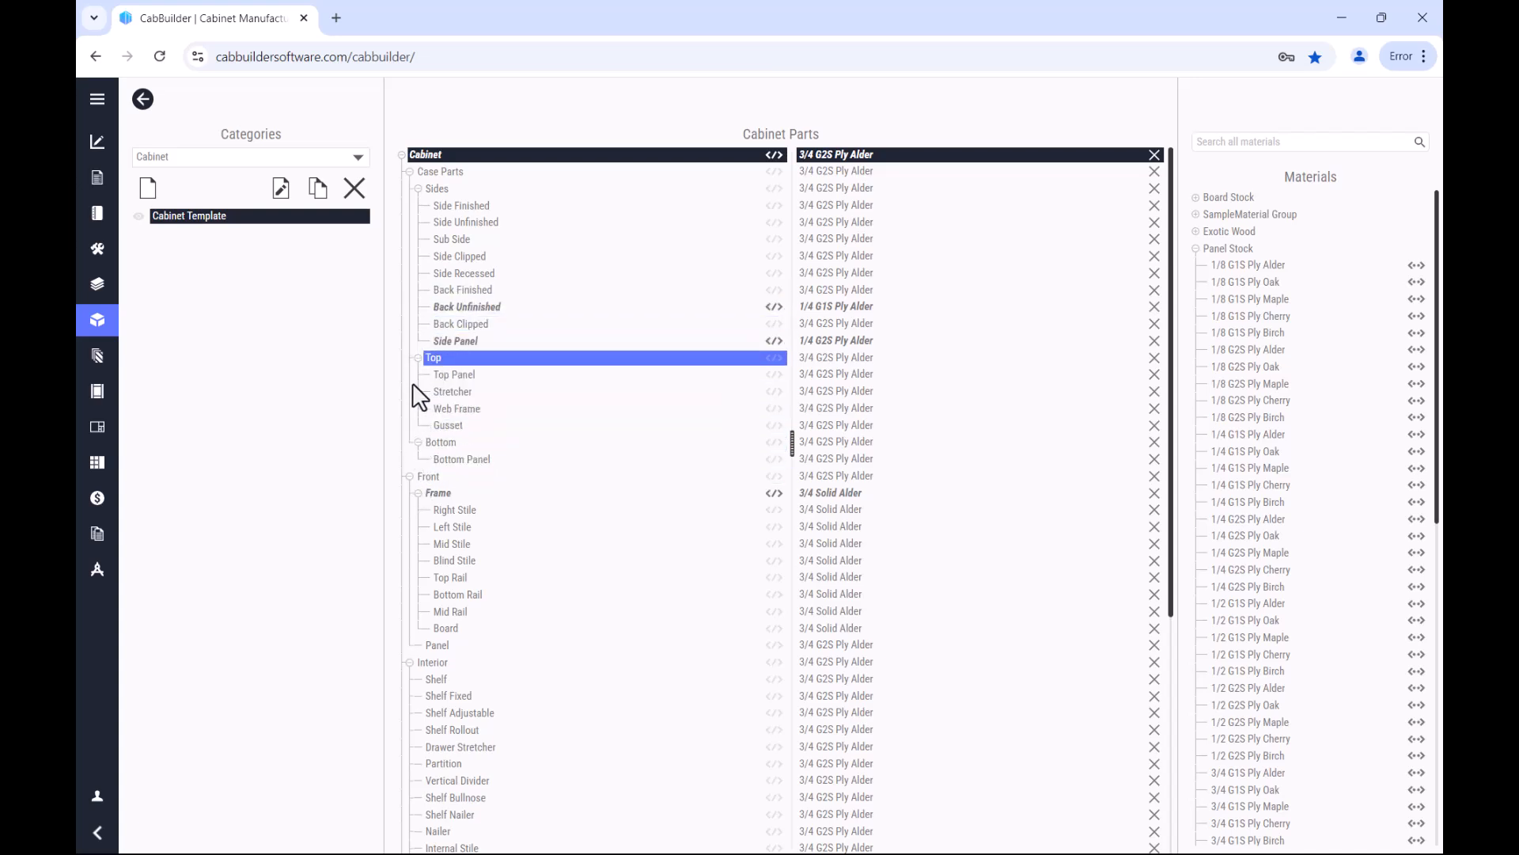
pyautogui.scroll(-1, 423, 688)
pyautogui.scroll(-3, 428, 727)
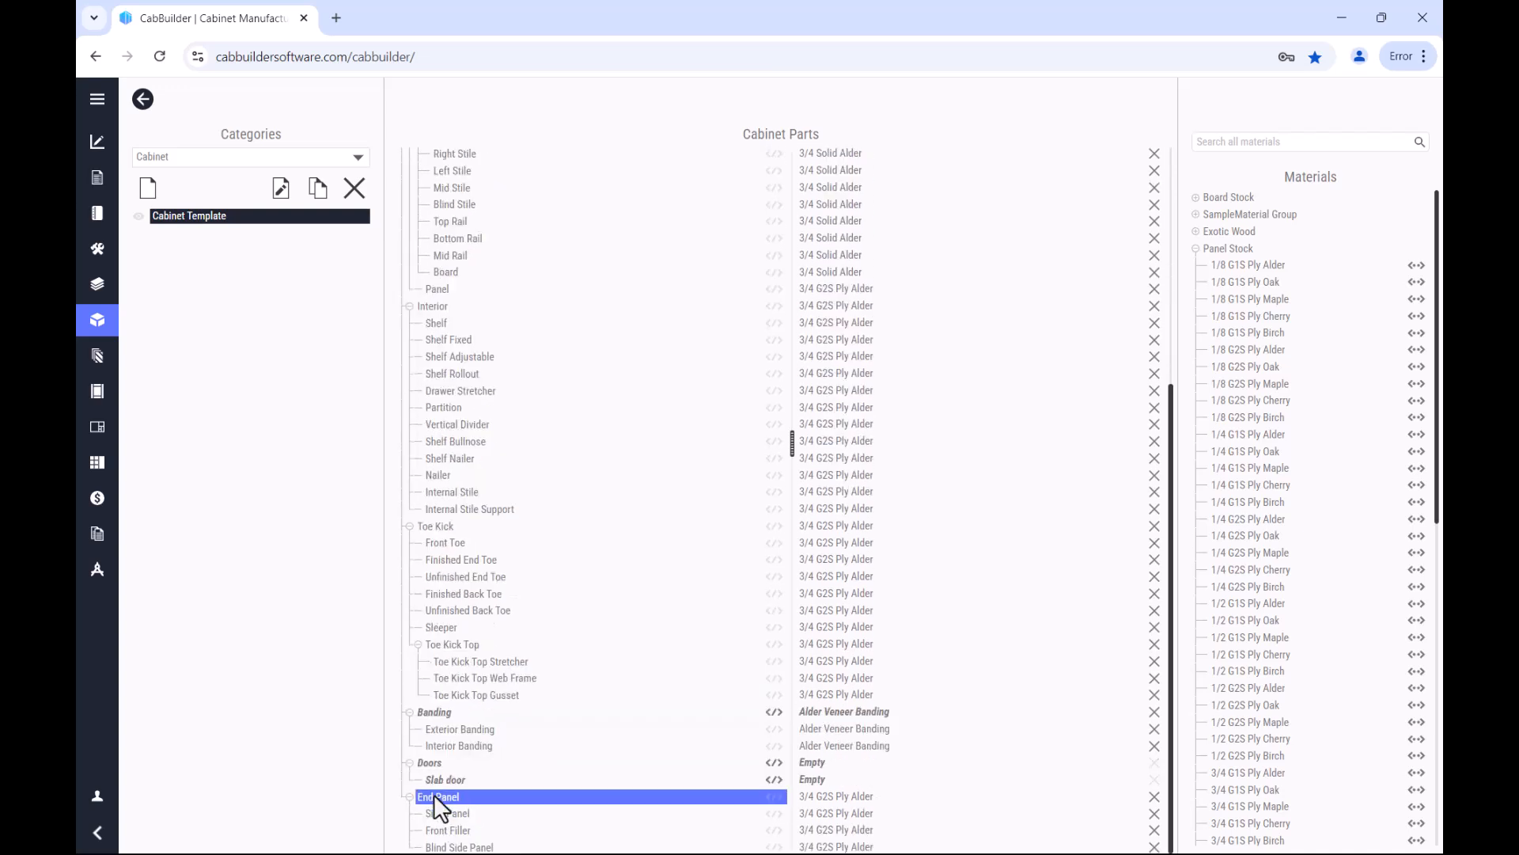
pyautogui.click(148, 187)
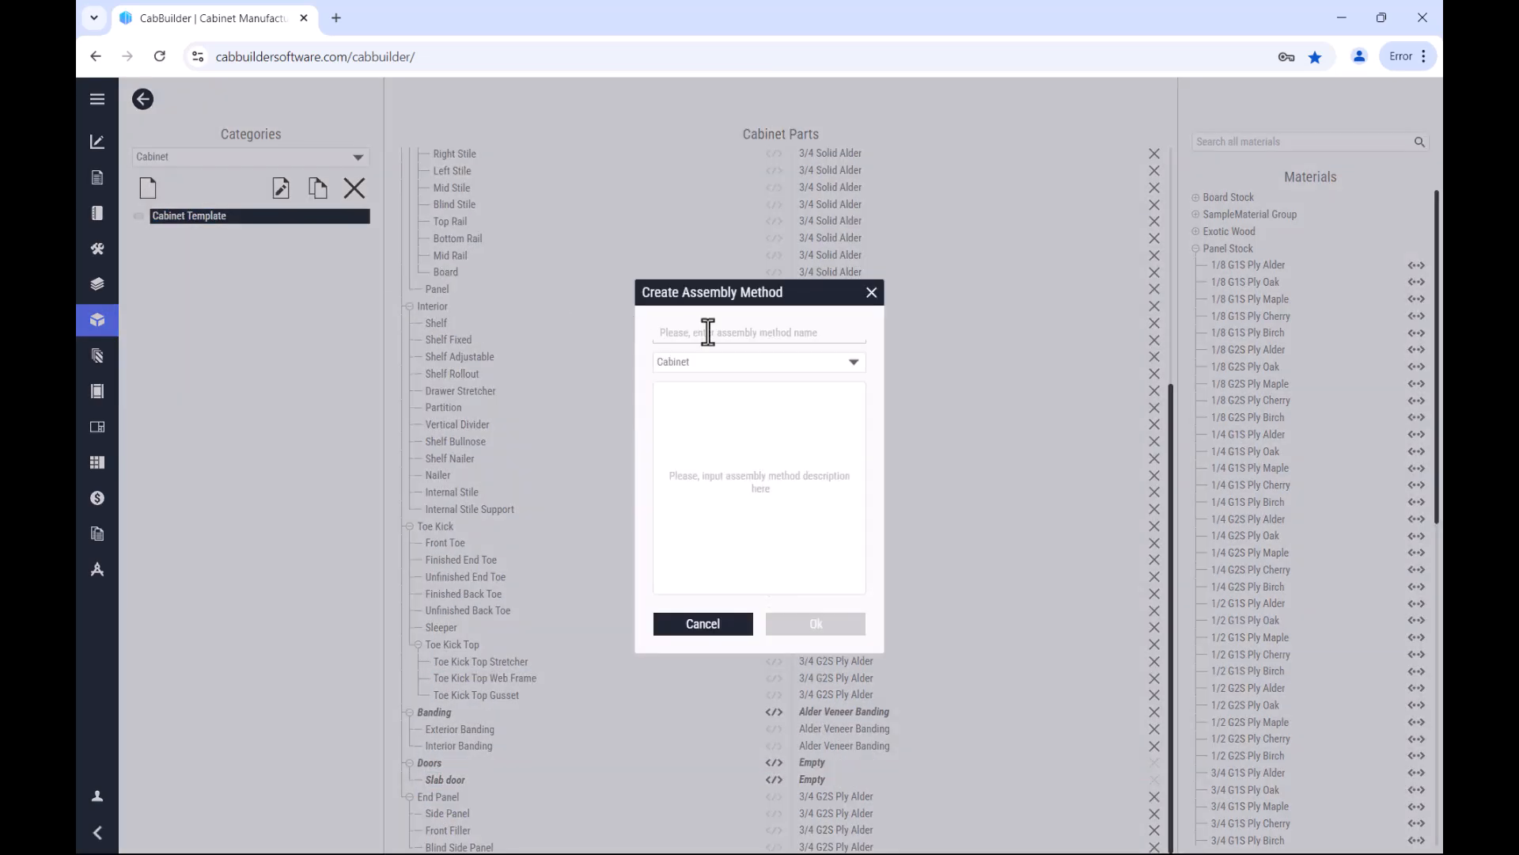
pyautogui.click(708, 332)
pyautogui.write('Sample Cabinet')
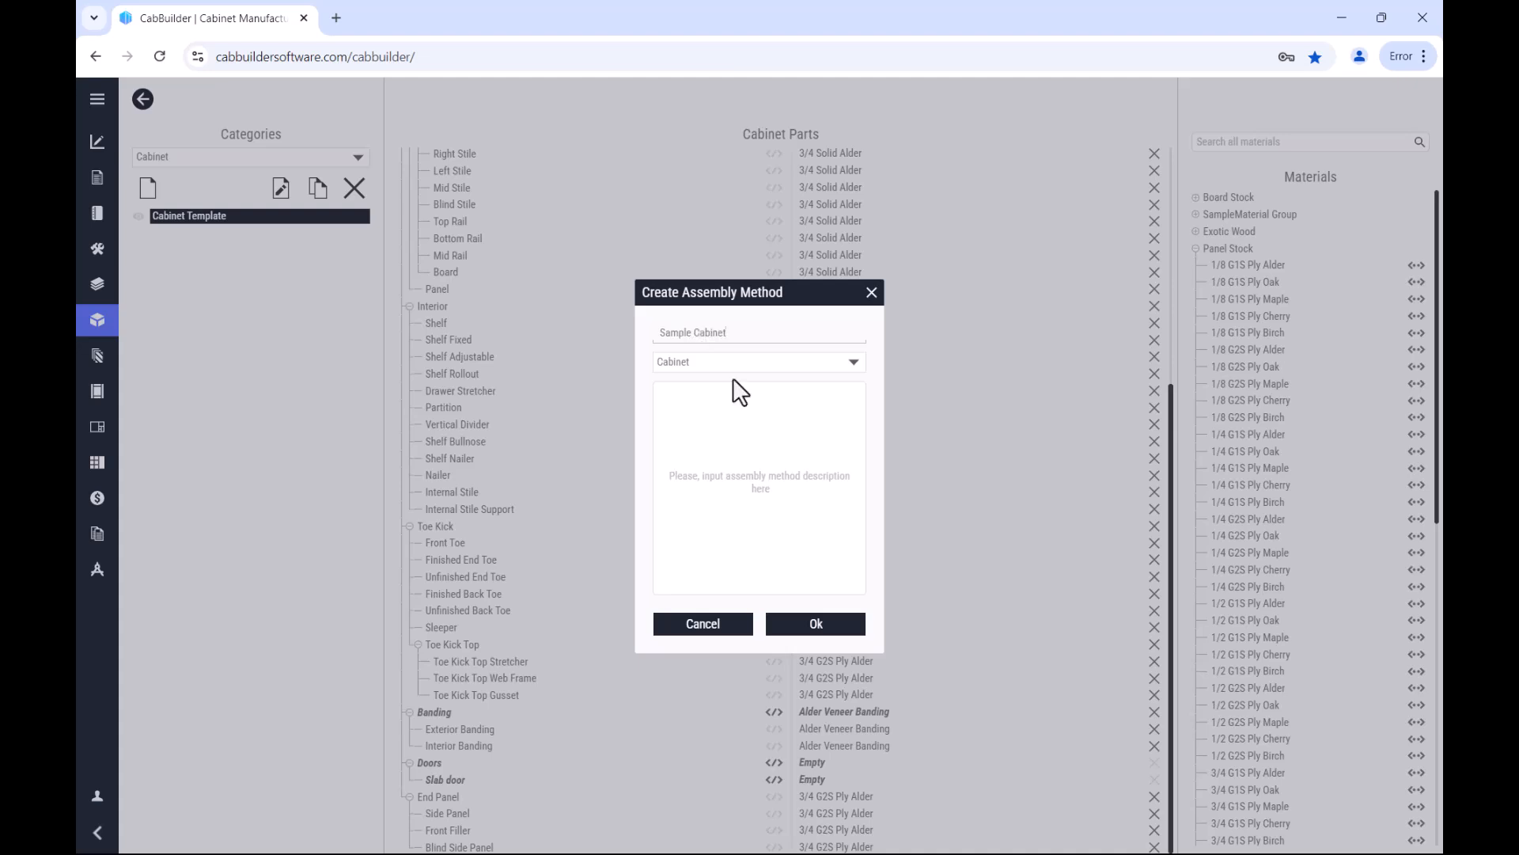
pyautogui.click(821, 621)
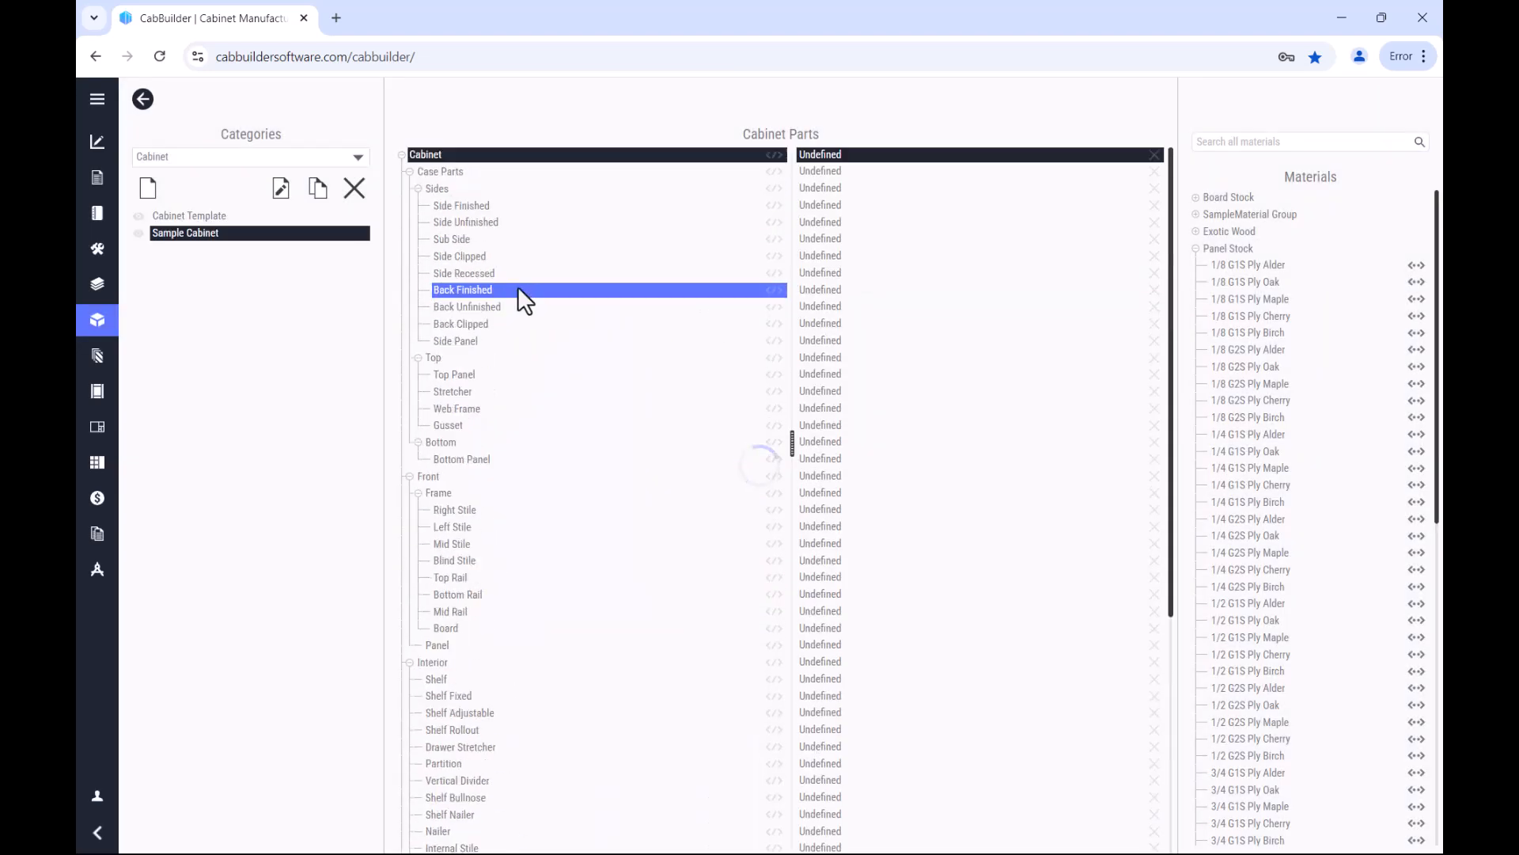
# Step: In Sample Cabinet, assign Sample 3/4" Baltic Birch to the whole Cabinet and Sample 1/4" Baltic Birch to Back Unfinished
pyautogui.click(1197, 214)
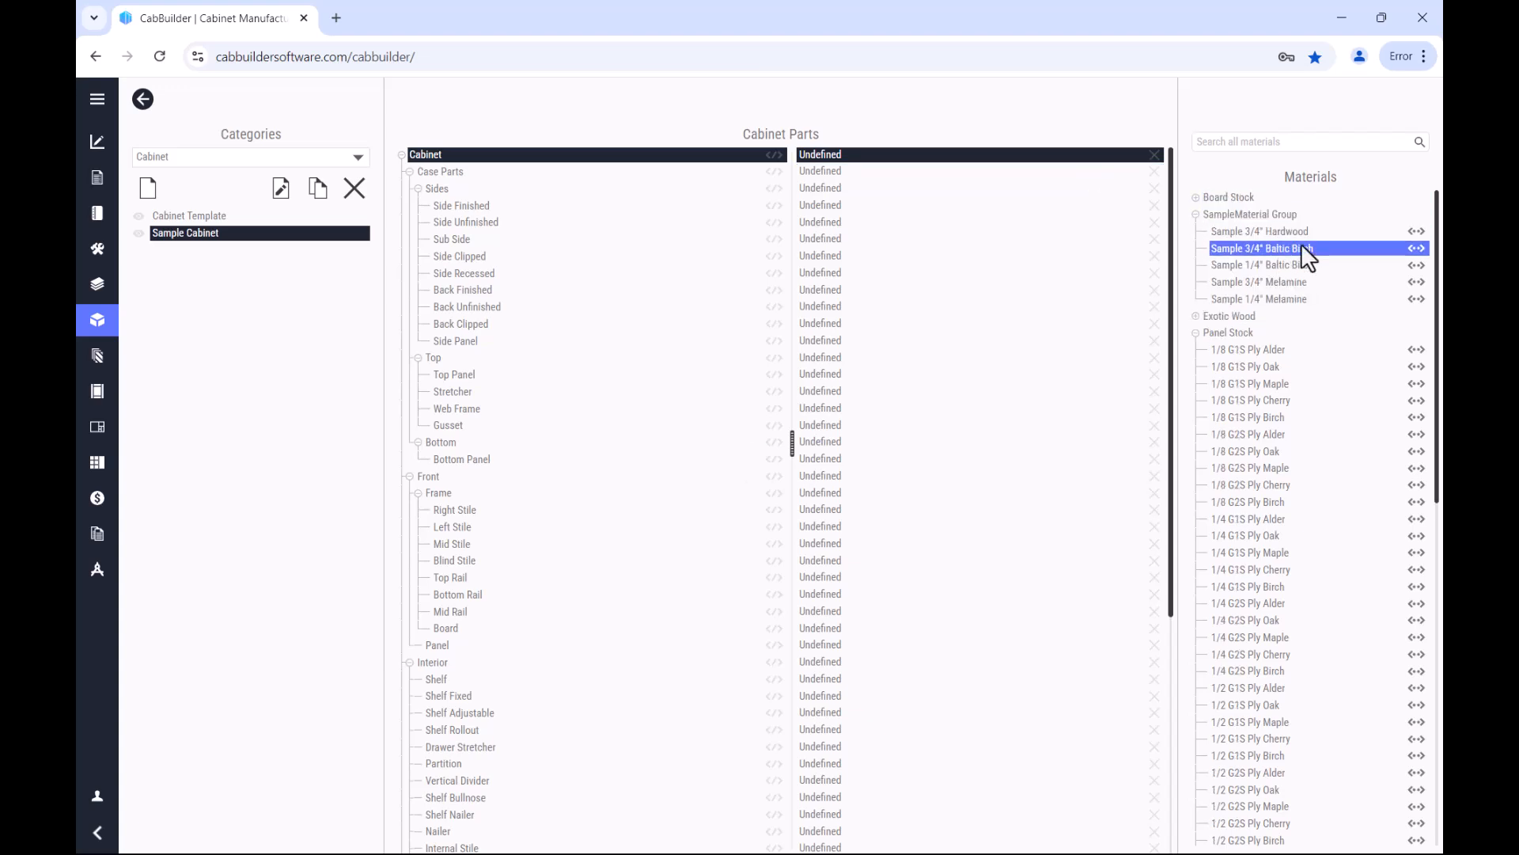
pyautogui.click(1301, 248)
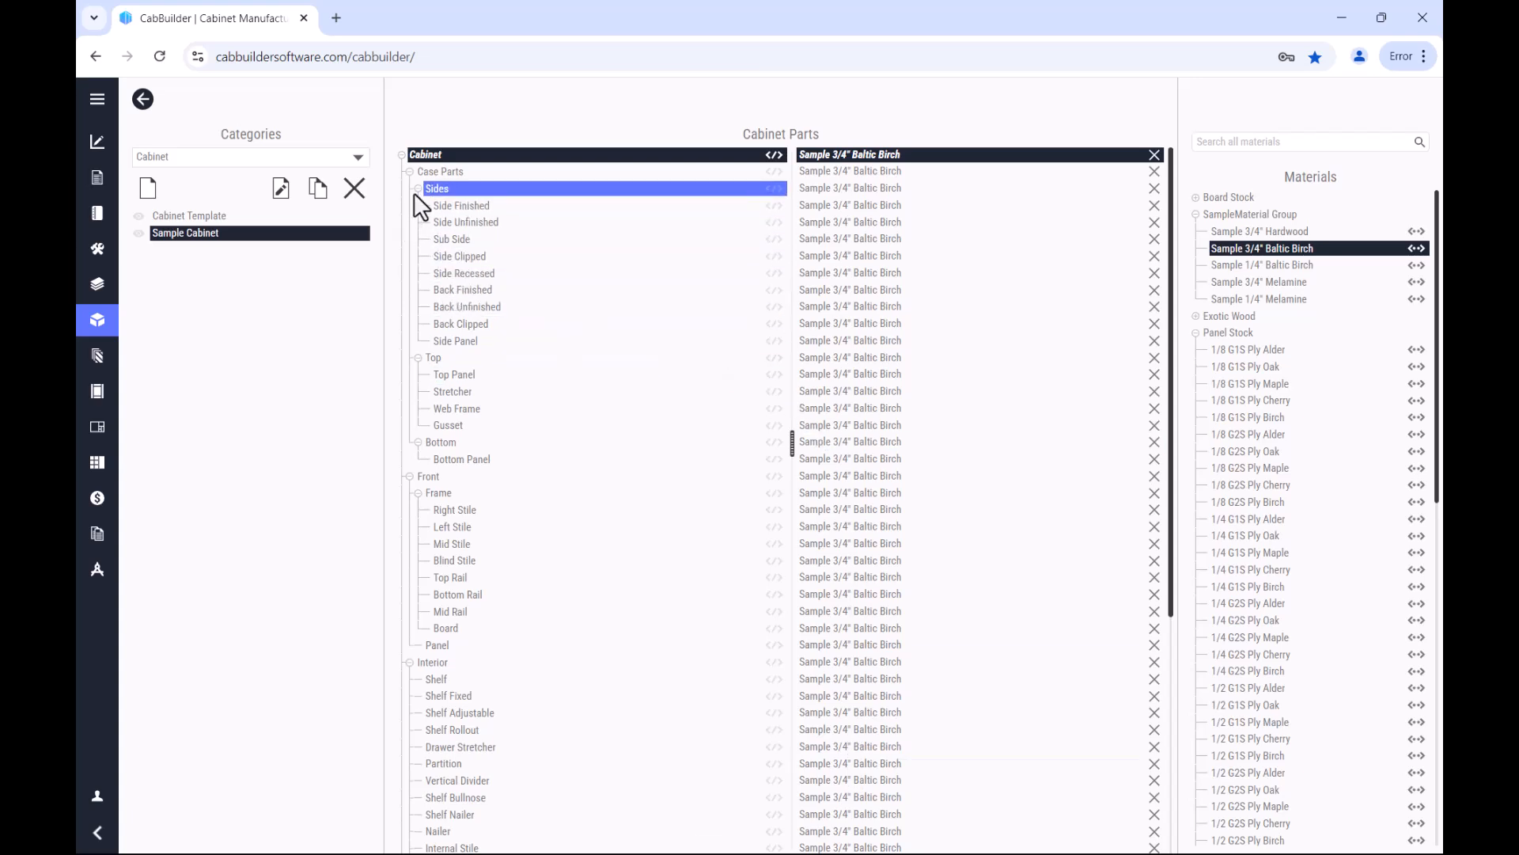
pyautogui.click(486, 306)
pyautogui.click(1264, 267)
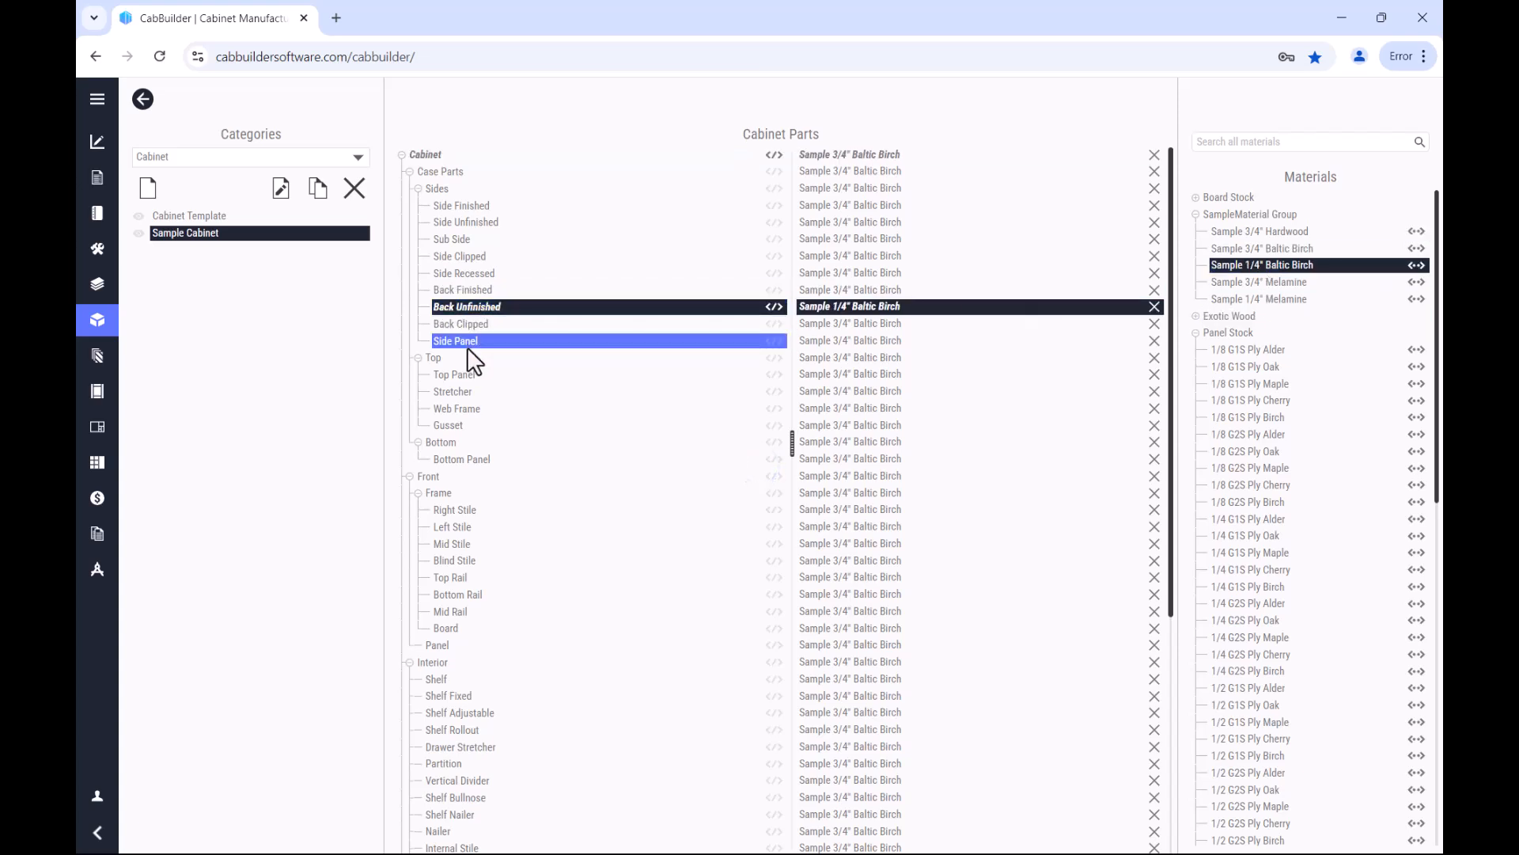
# Step: Assign Sample 3/4" Hardwood to the front Frame of Sample Cabinet
pyautogui.click(444, 493)
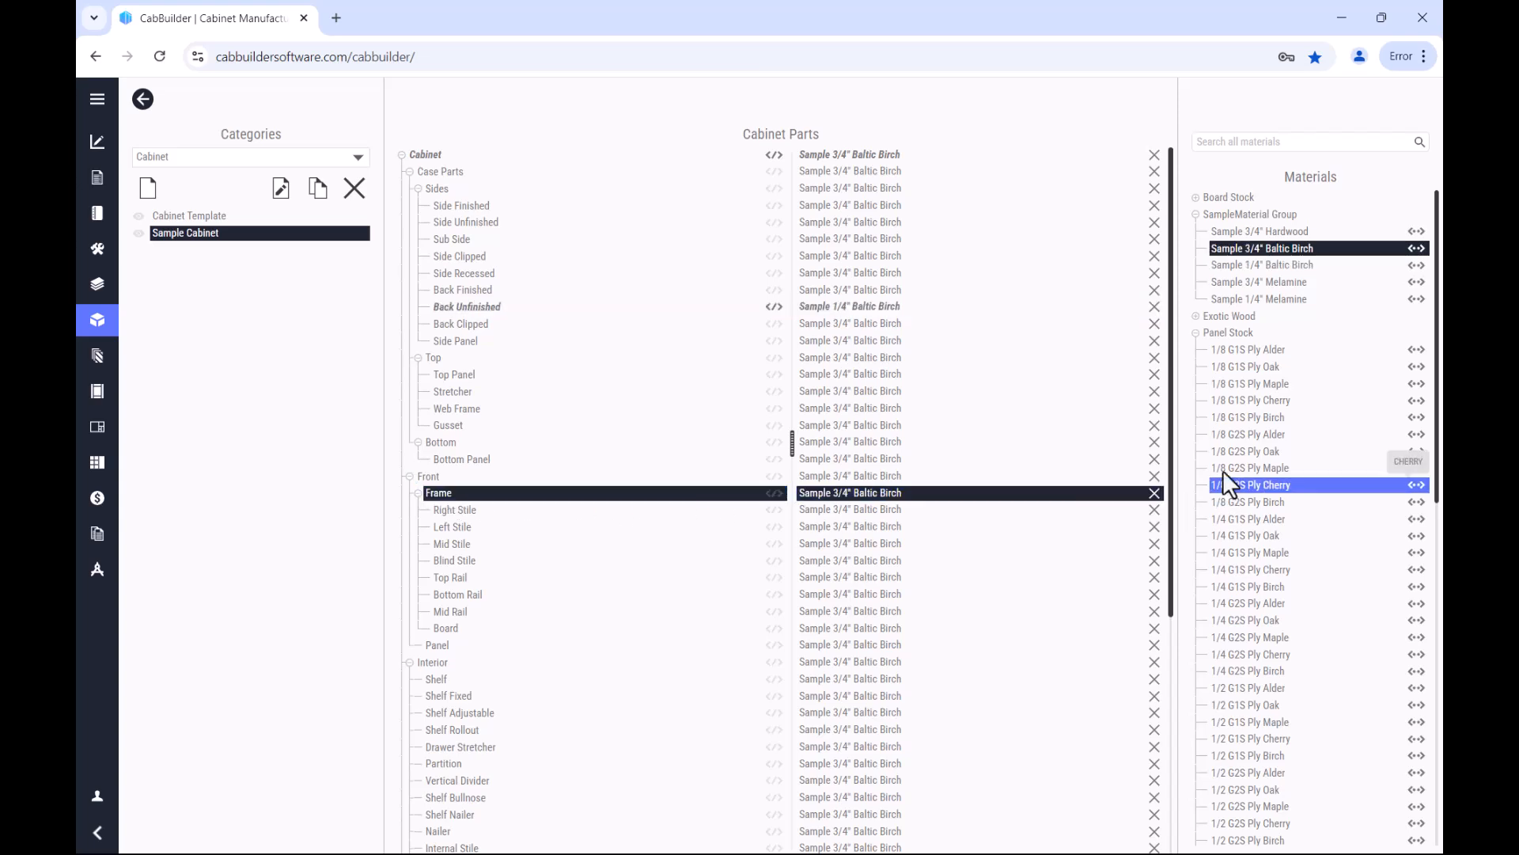
pyautogui.click(1246, 230)
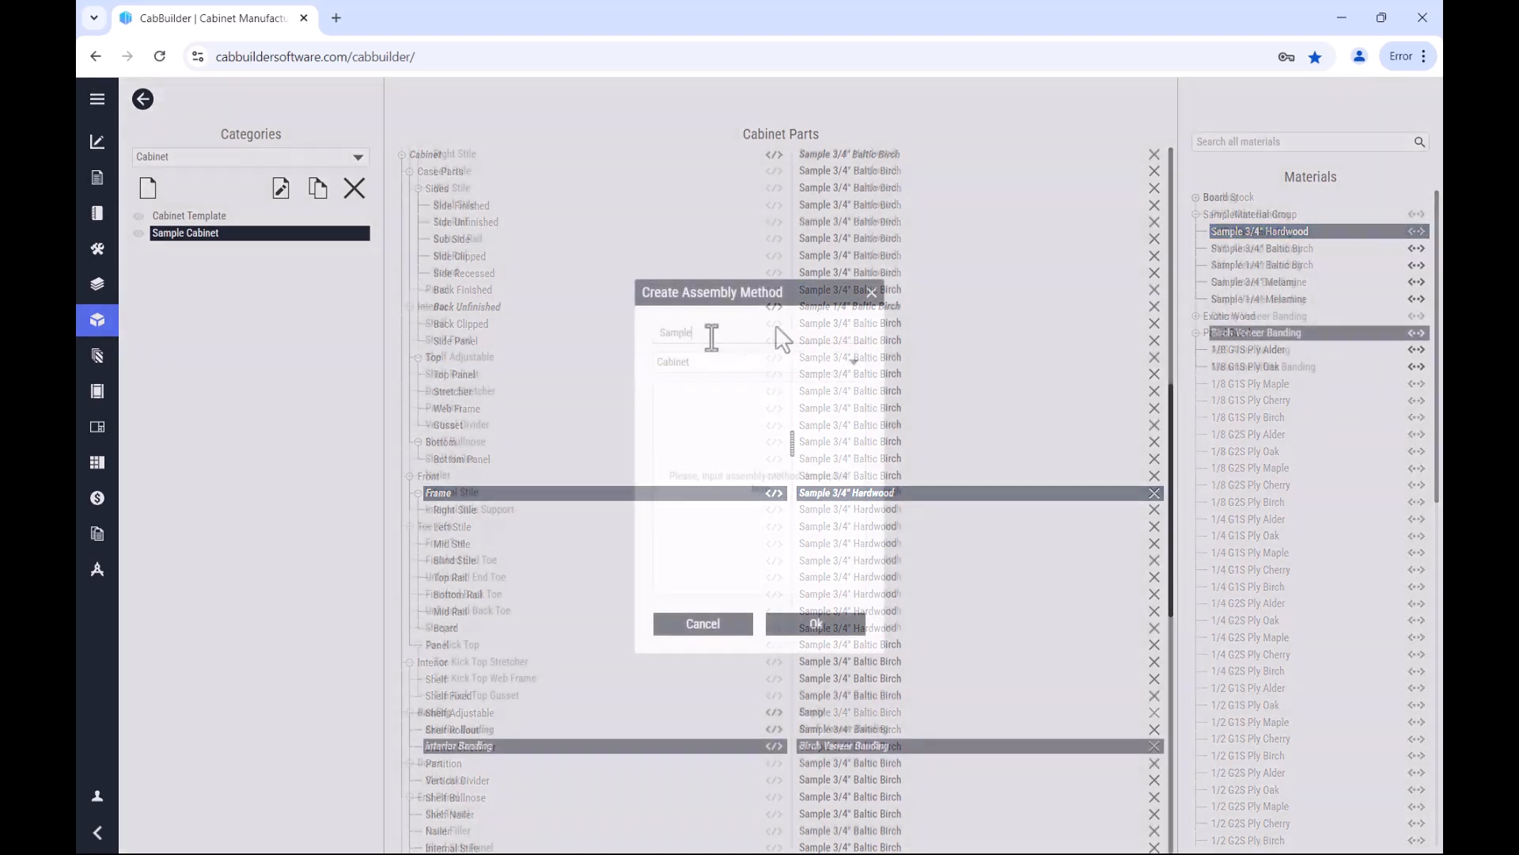
# Step: Create two more assembly methods in the Cabinet category, named Sample MDF and Sample MElamine
pyautogui.write('F')
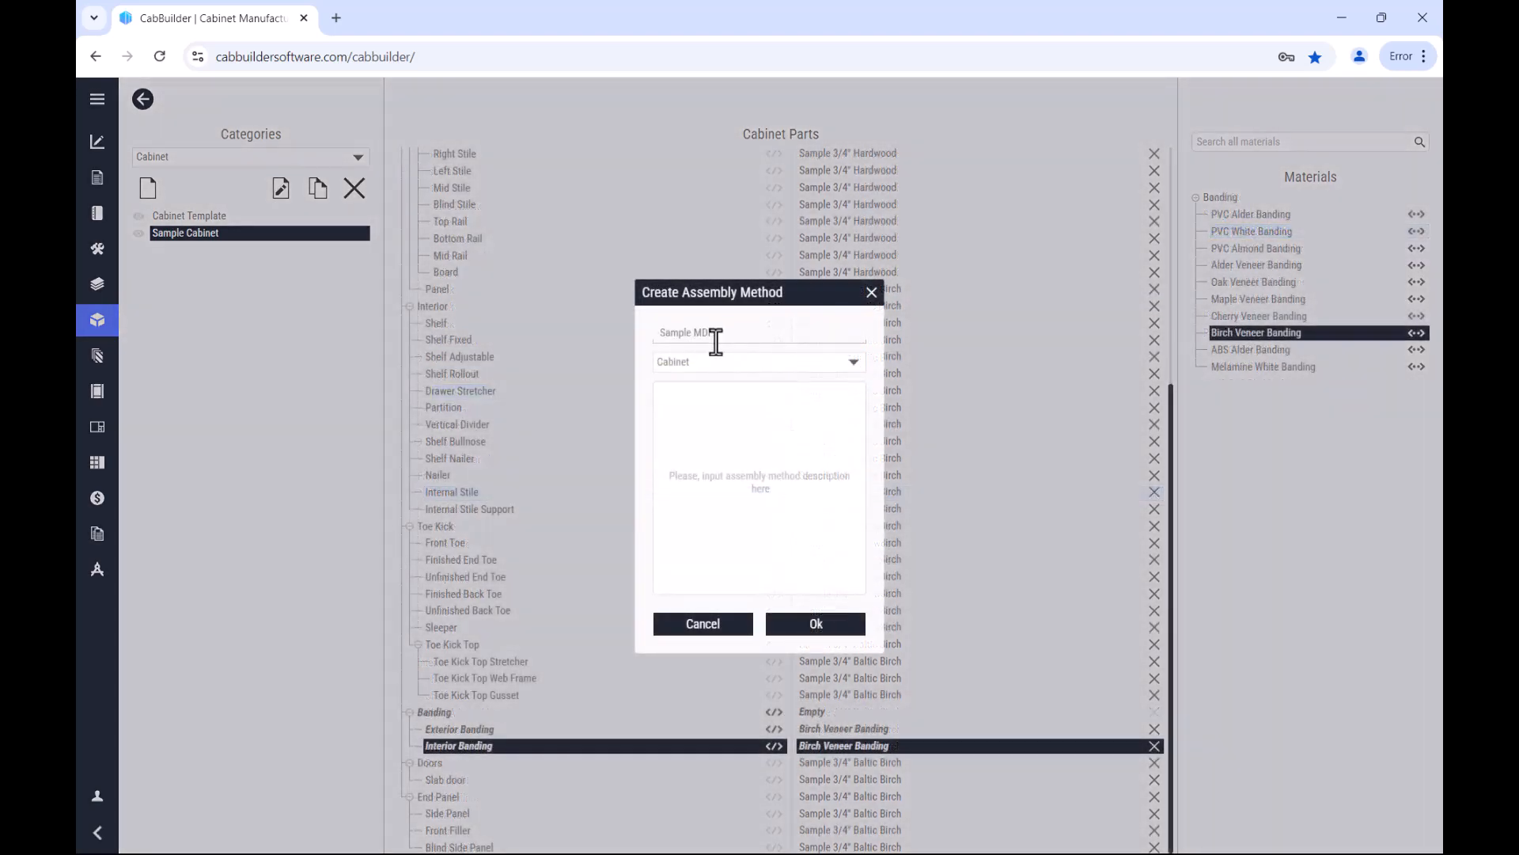
pyautogui.click(836, 627)
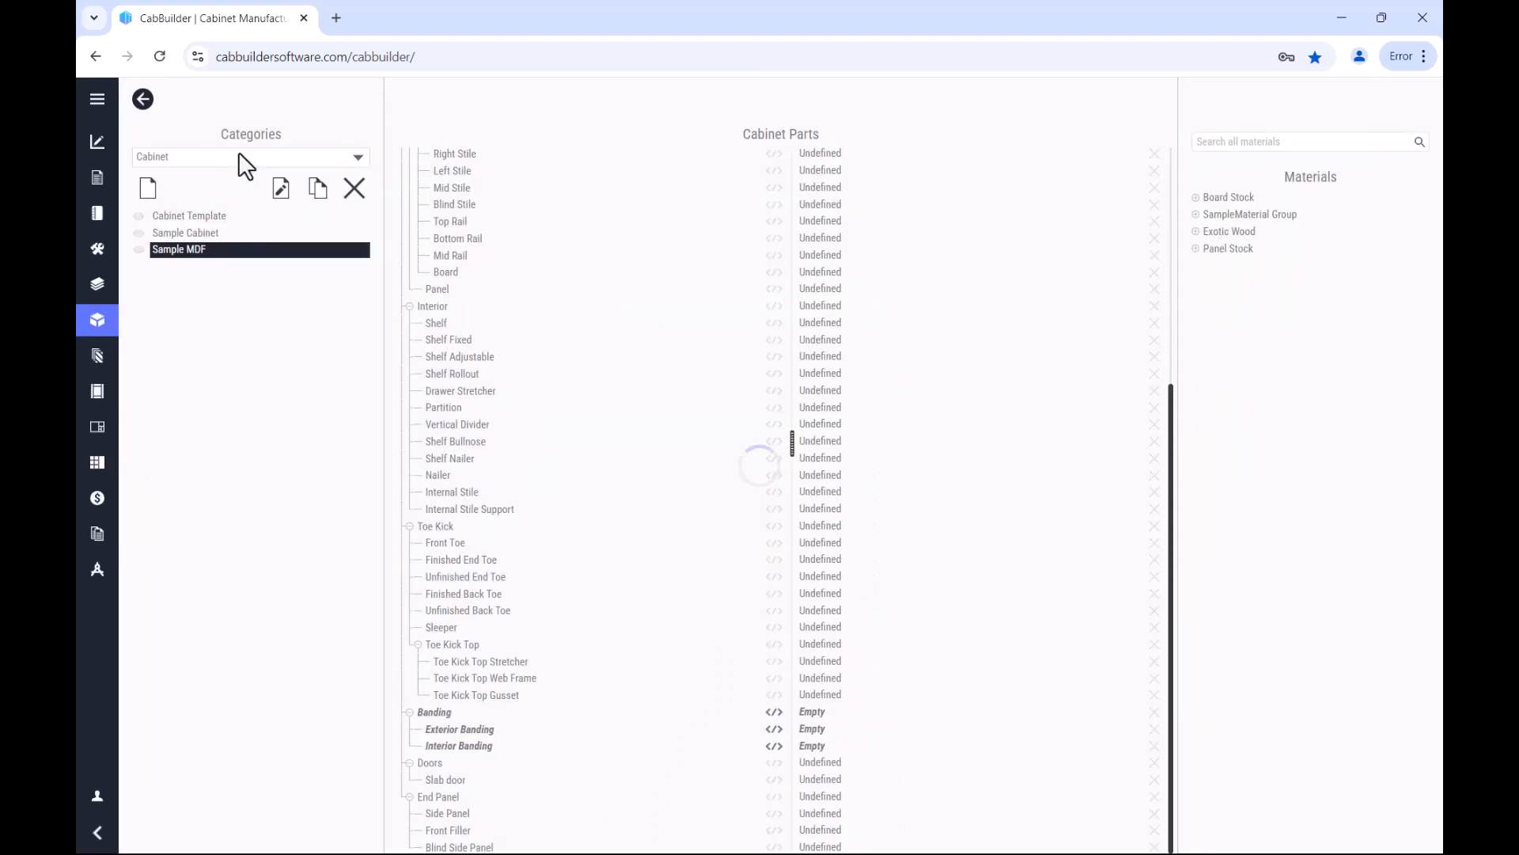
pyautogui.click(240, 153)
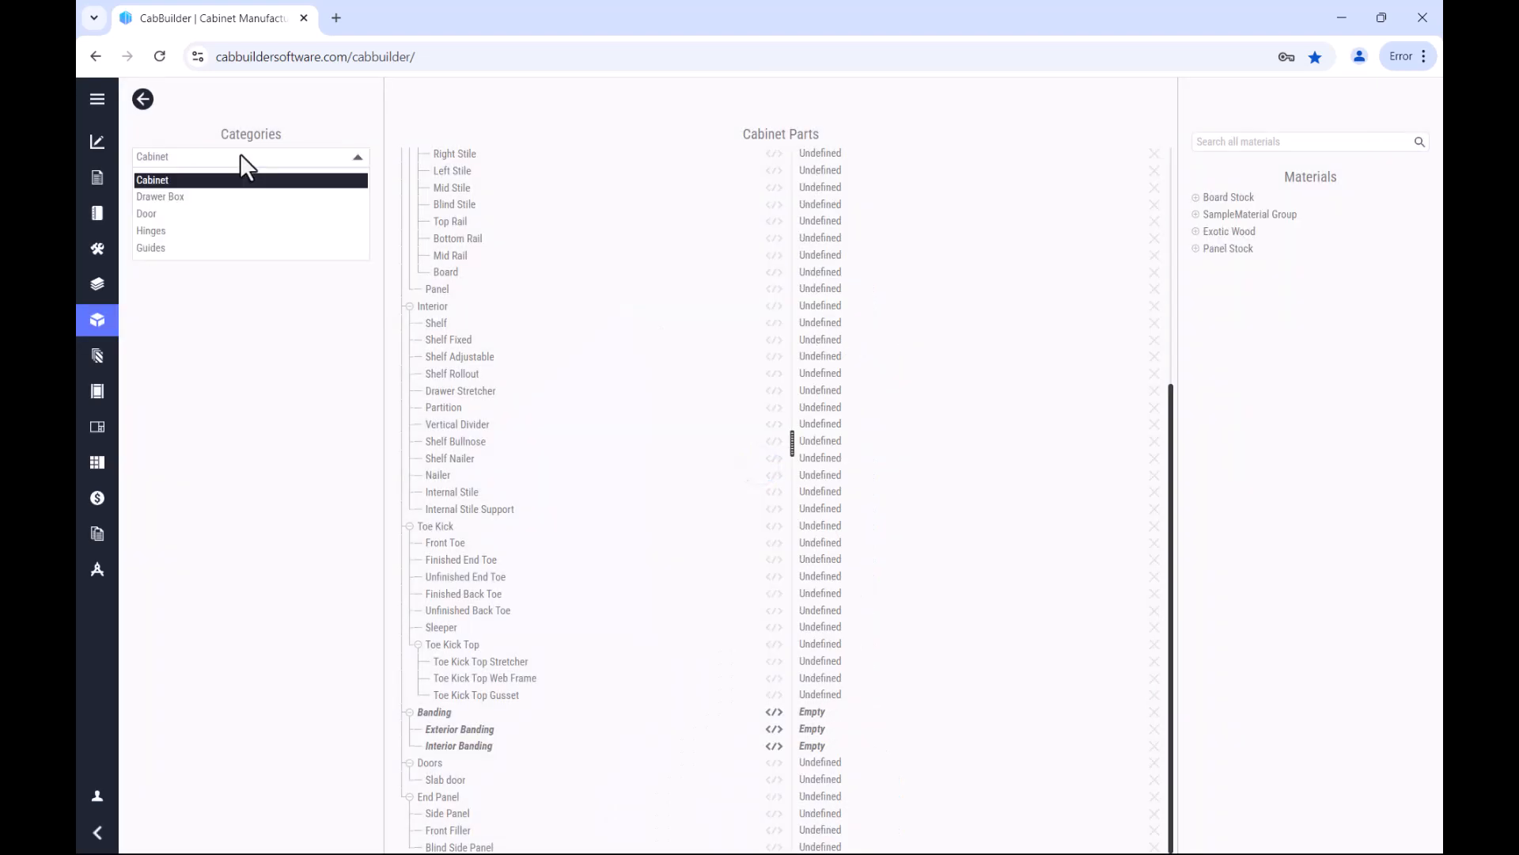
pyautogui.click(240, 159)
pyautogui.click(149, 188)
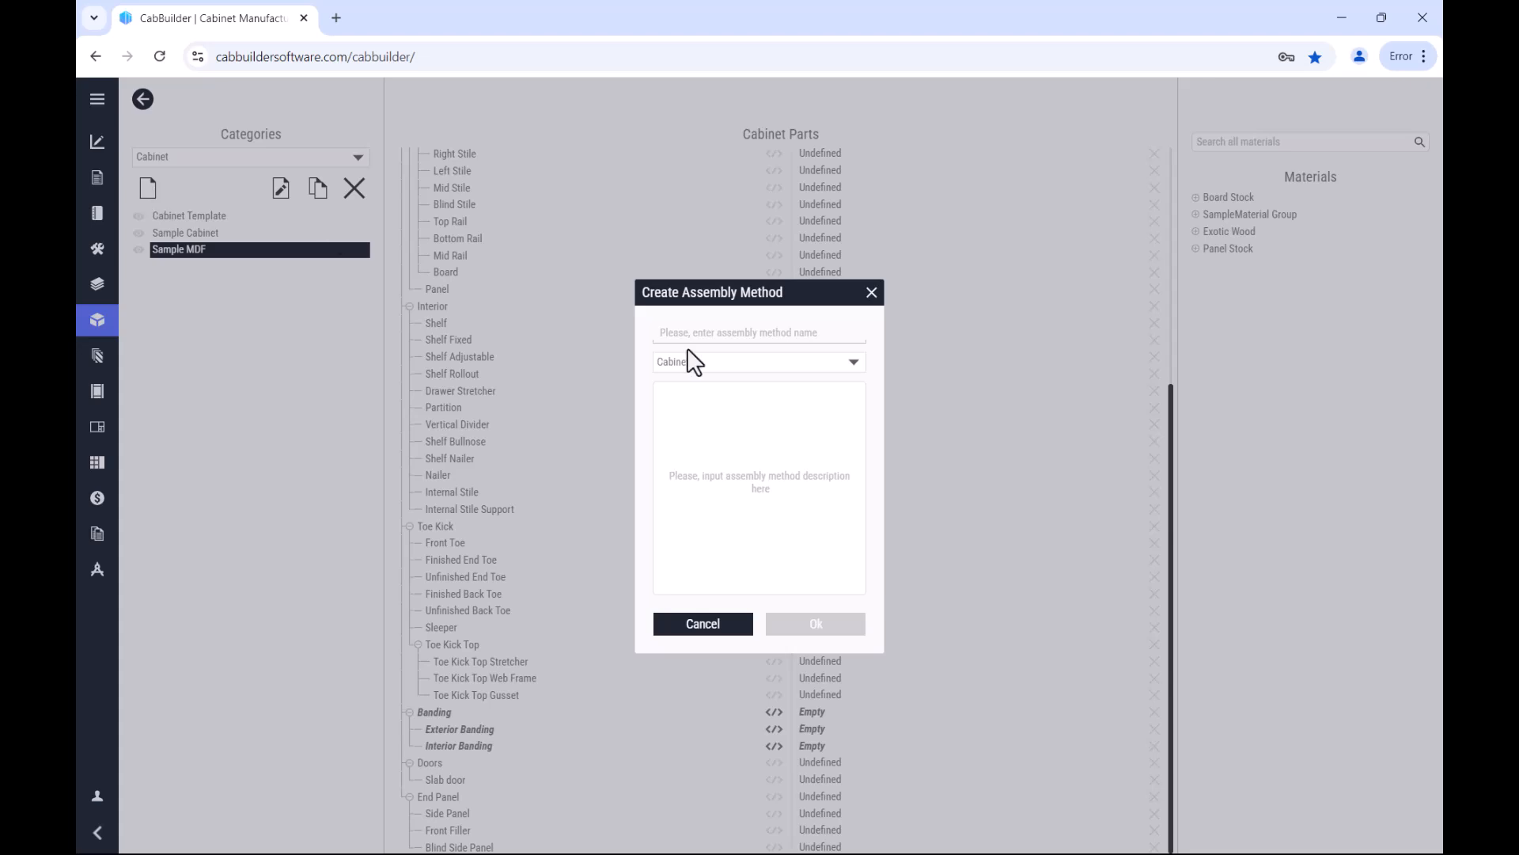
pyautogui.write('Sa')
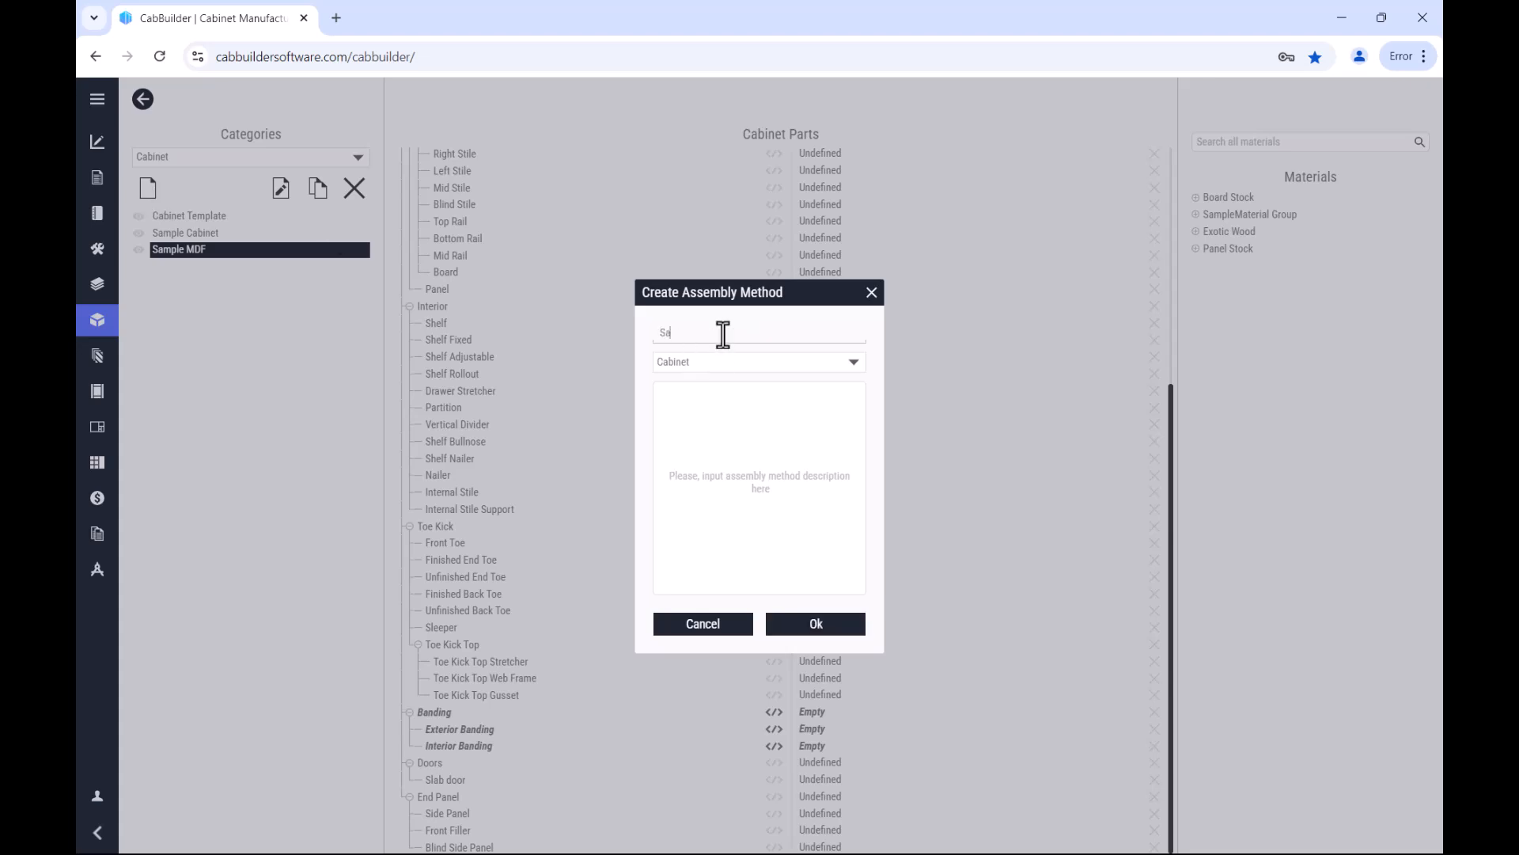
pyautogui.write('mple MElamine')
pyautogui.click(806, 625)
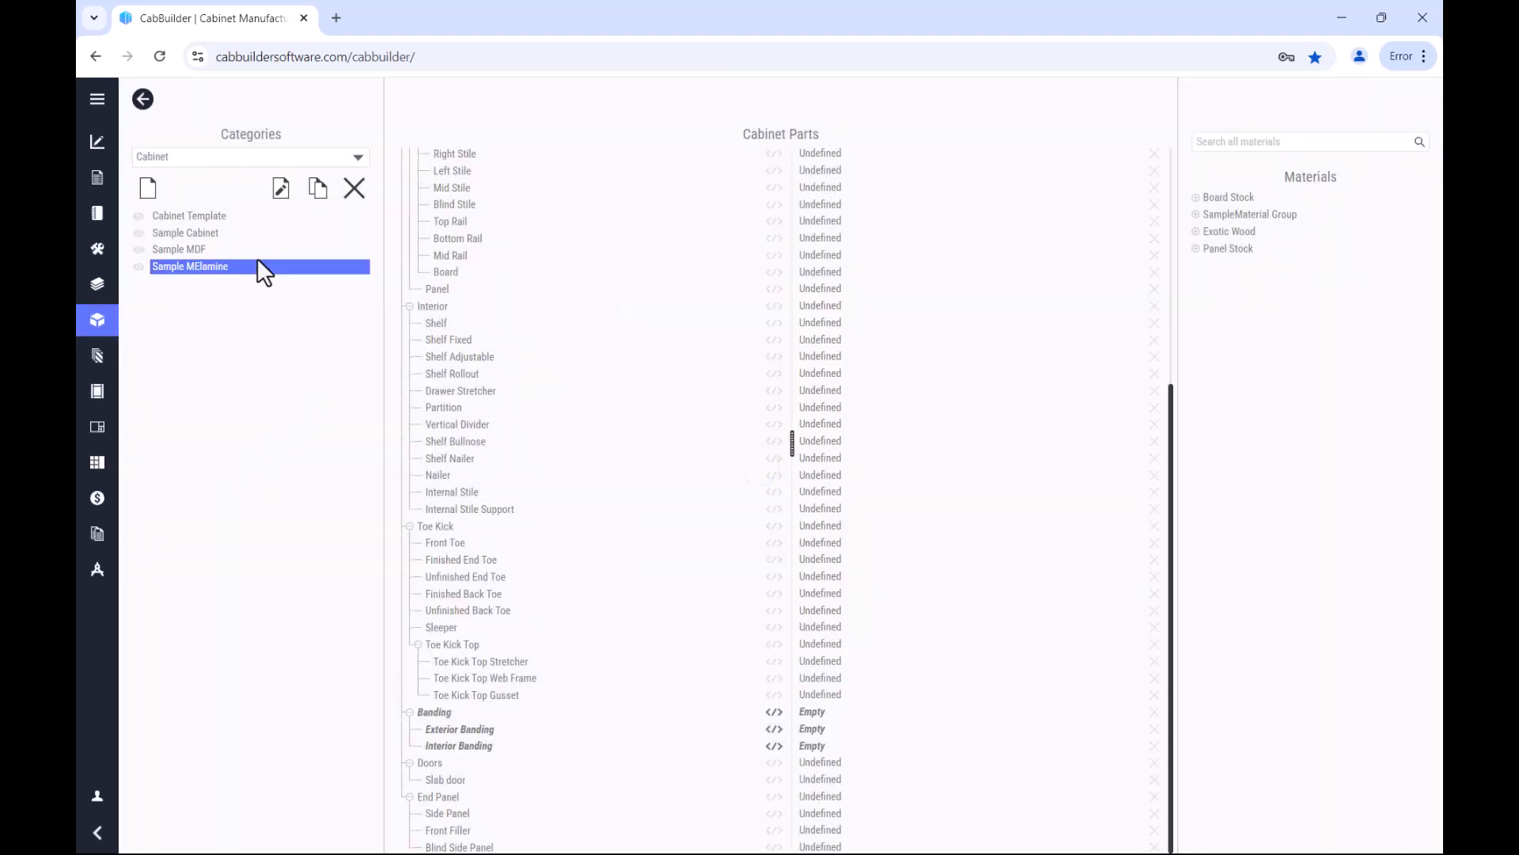
pyautogui.click(252, 267)
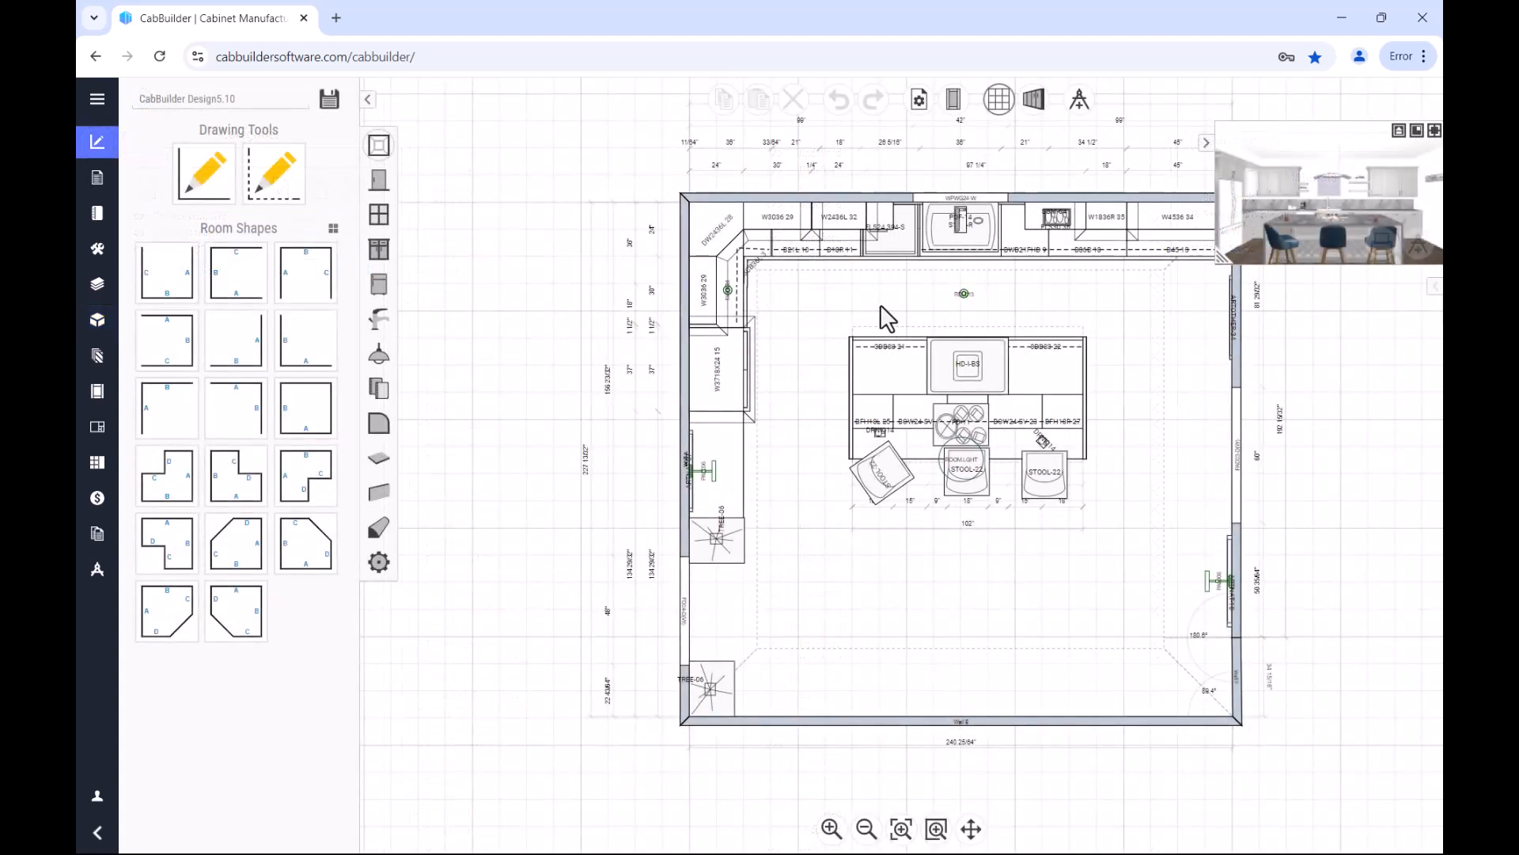
# Step: In the kitchen design's options, set the cabinet, drawer box and door material assignments to Sample Cabinet, Sample Drawer and Sample Door
pyautogui.click(958, 101)
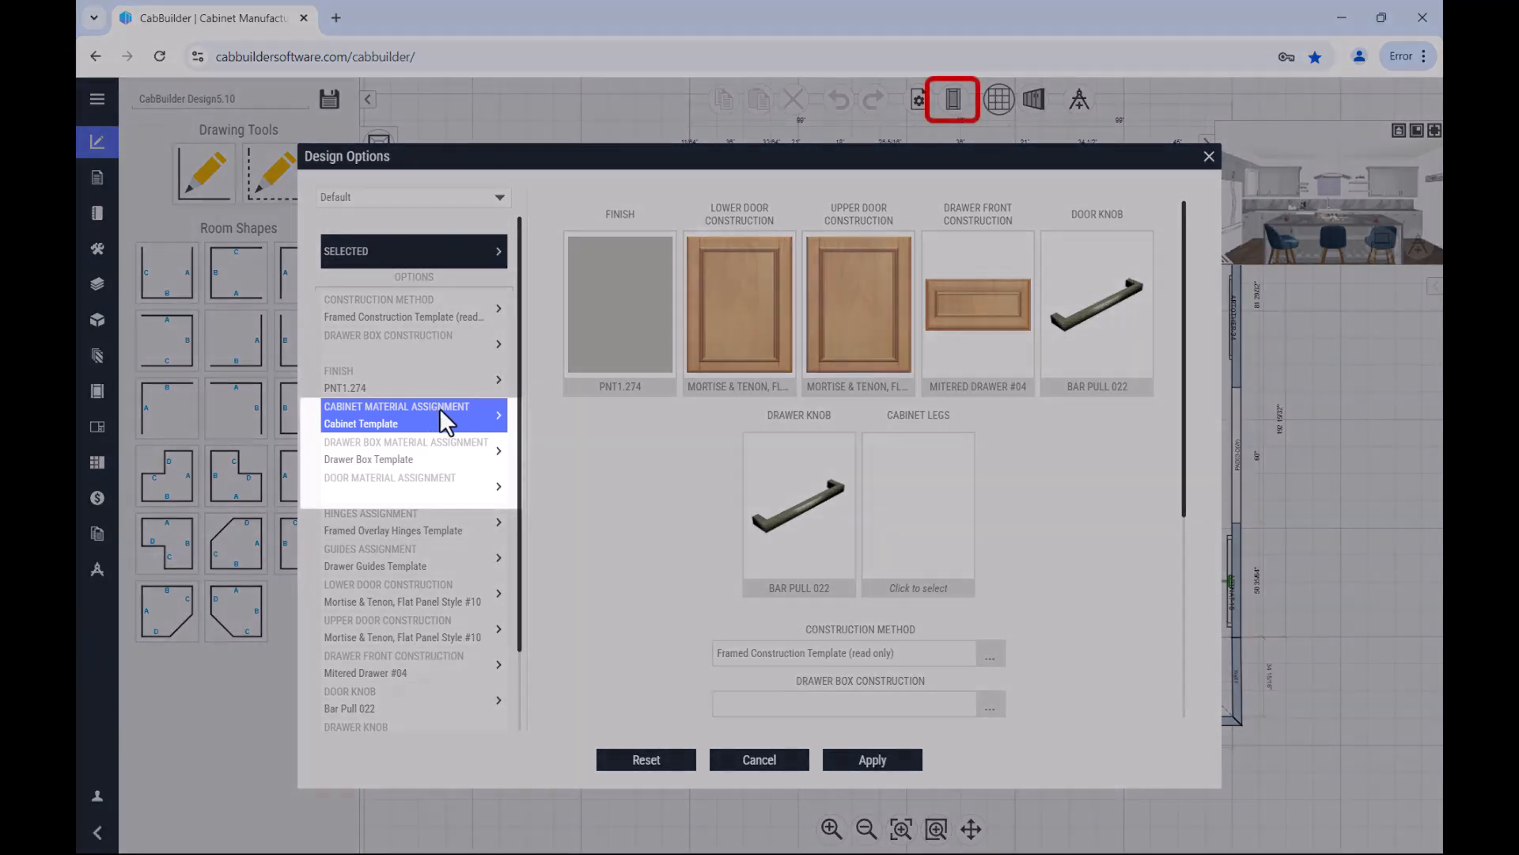
pyautogui.click(445, 408)
pyautogui.click(448, 444)
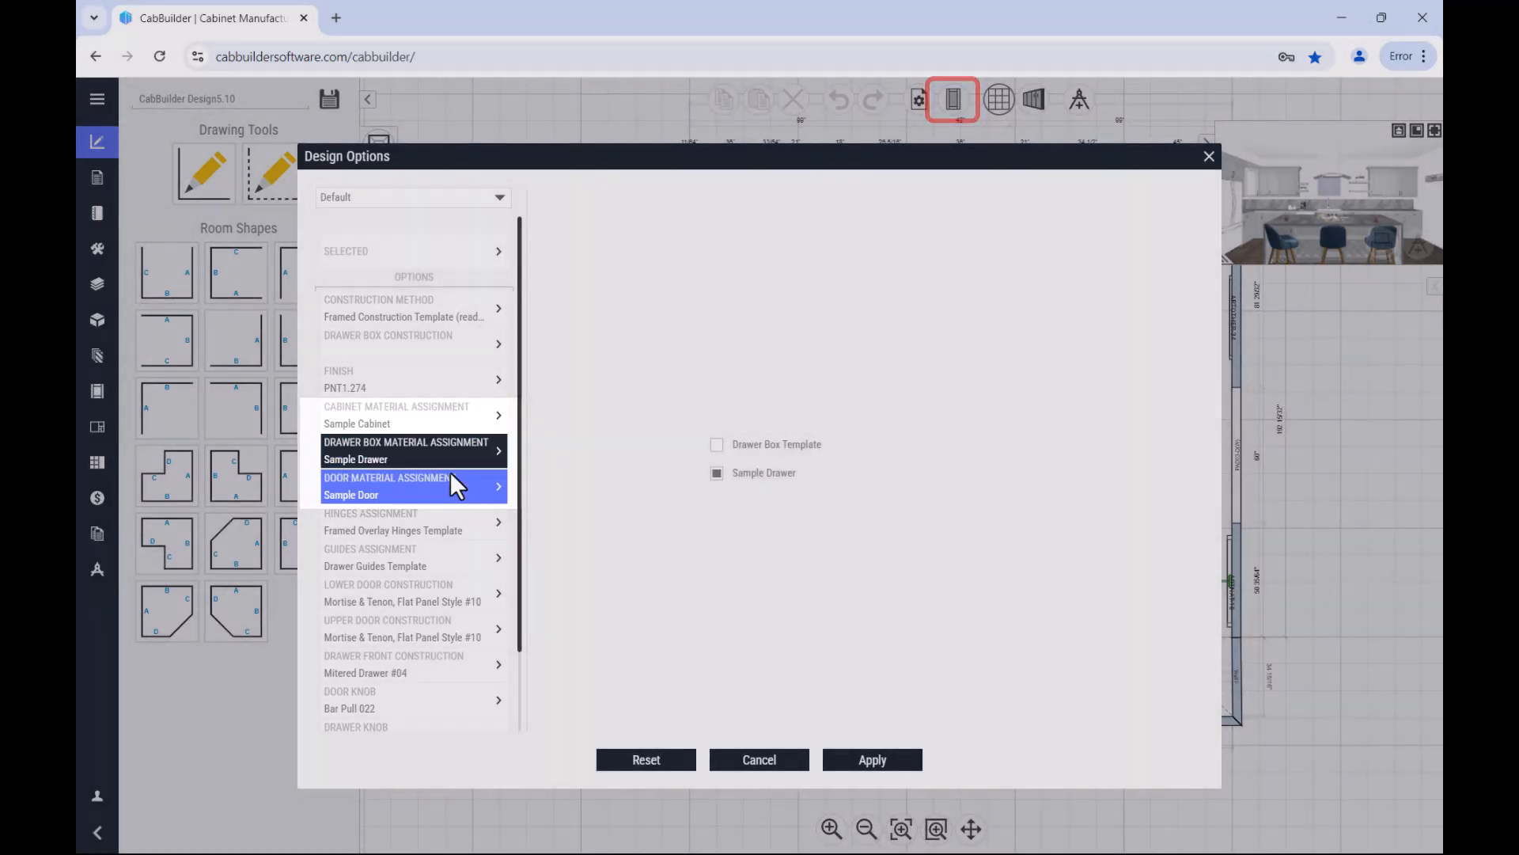
pyautogui.click(449, 472)
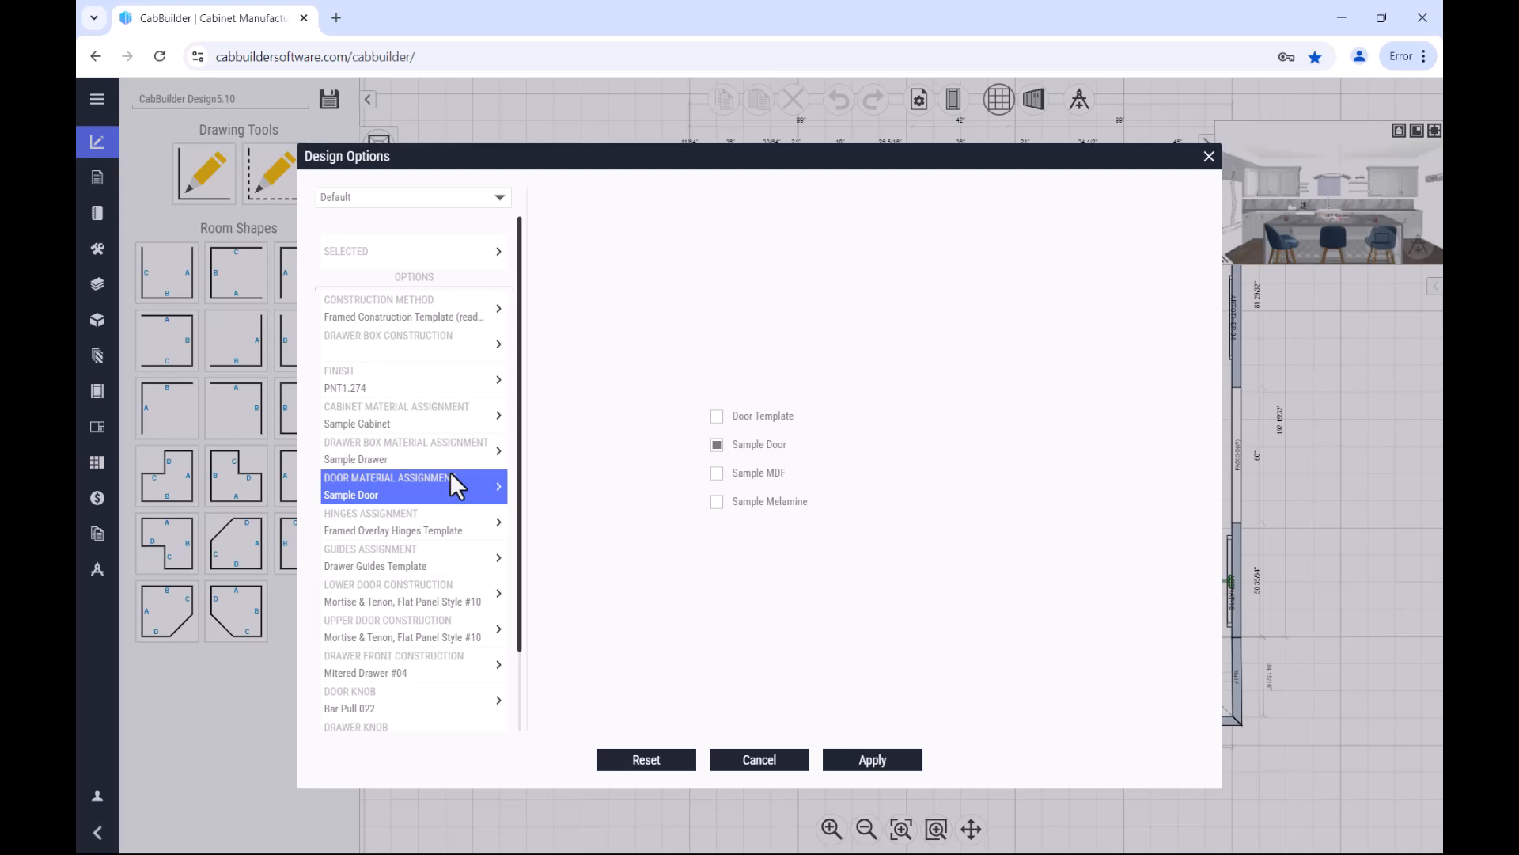
pyautogui.click(459, 523)
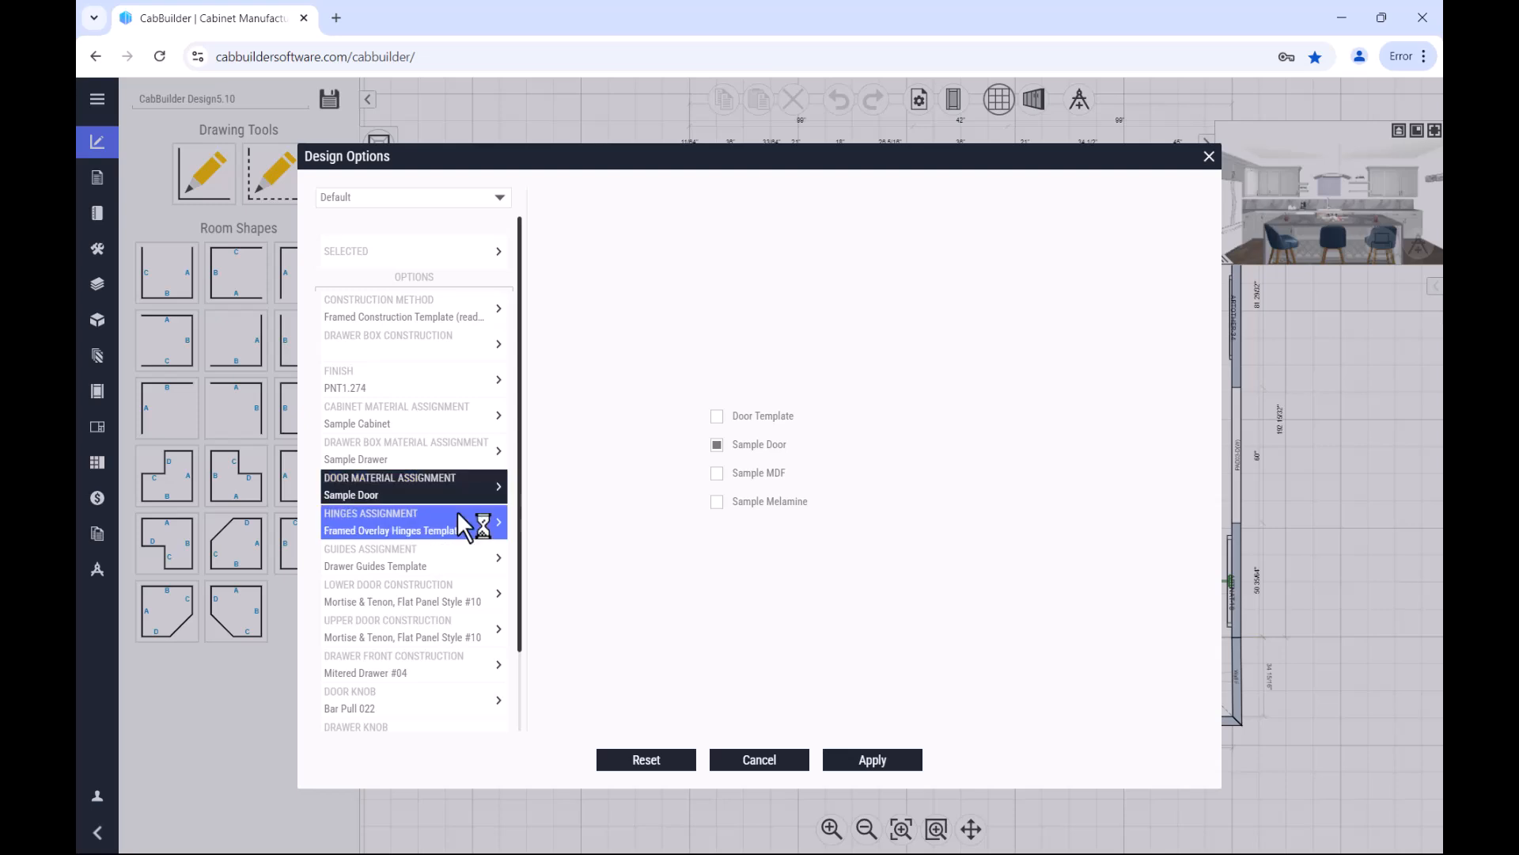